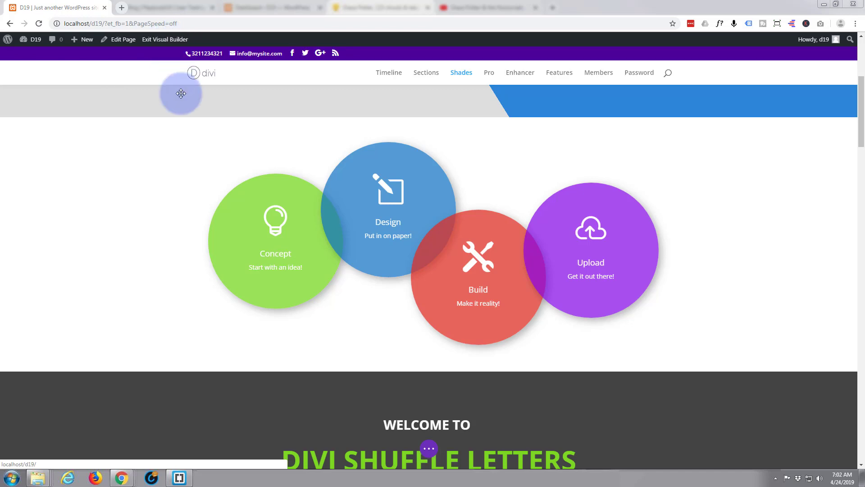
Delete the section containing the four overlapping circle blurbs (Concept, Design, Build, Upload)
double_click(242, 267)
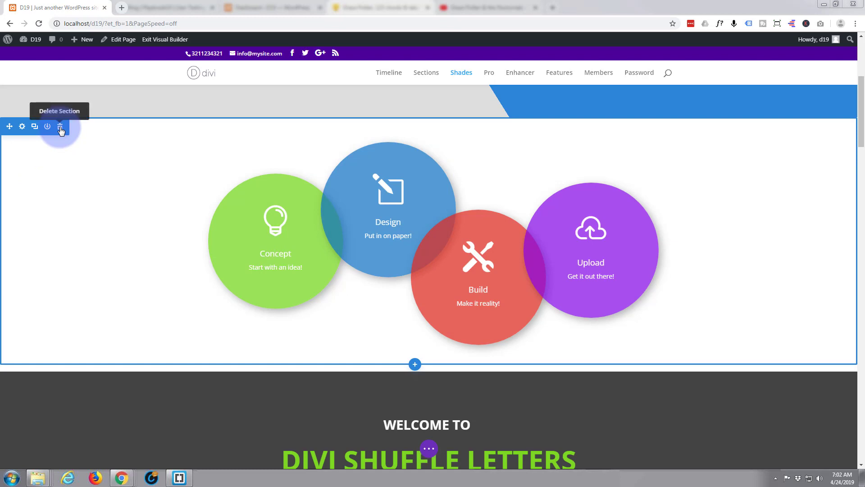
click(61, 128)
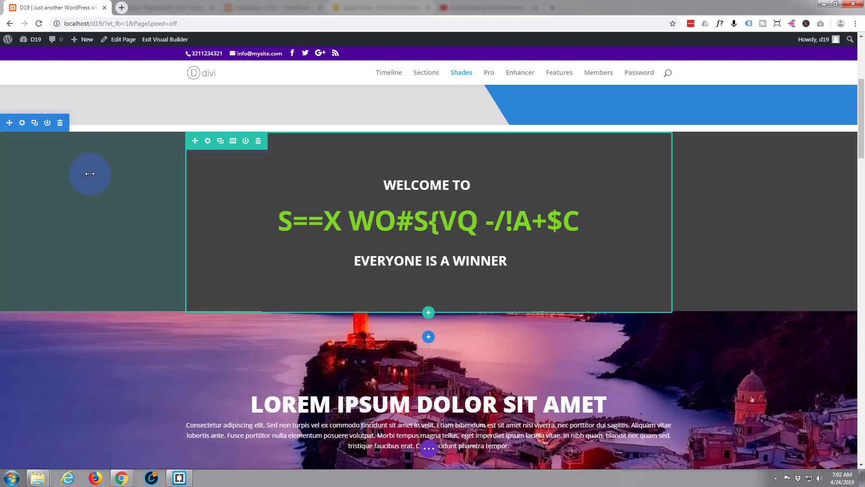
Add a new section directly below the grey and blue blurb section, with a row of four equal columns
scroll(87, 174, up, 2)
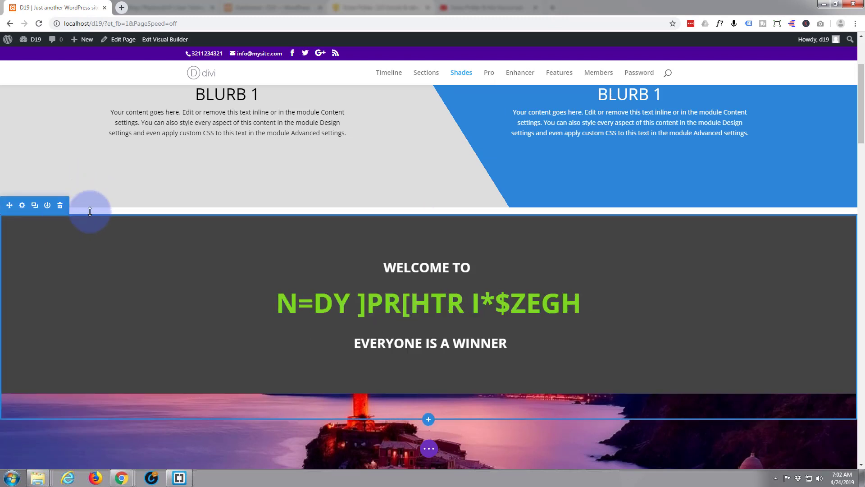
scroll(90, 211, up, 1)
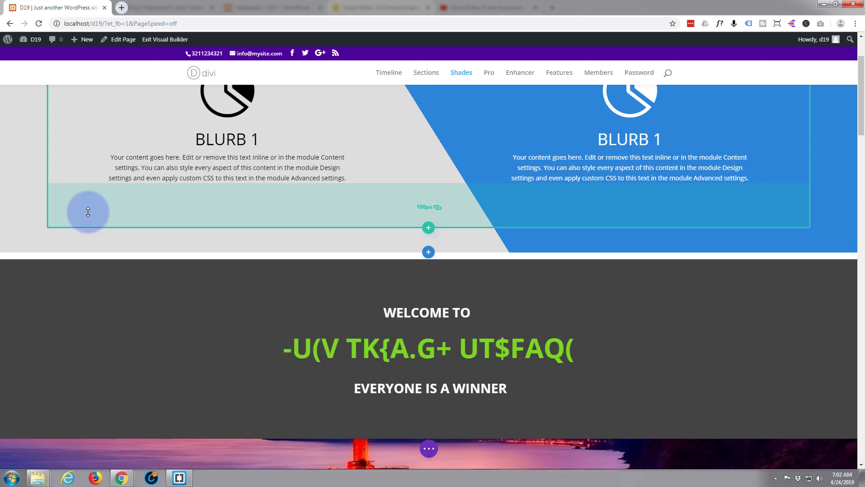
click(428, 252)
click(373, 327)
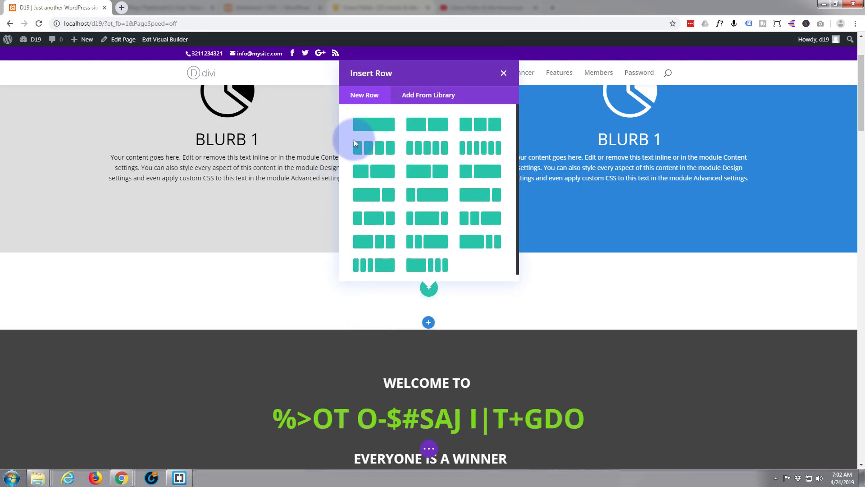
click(377, 152)
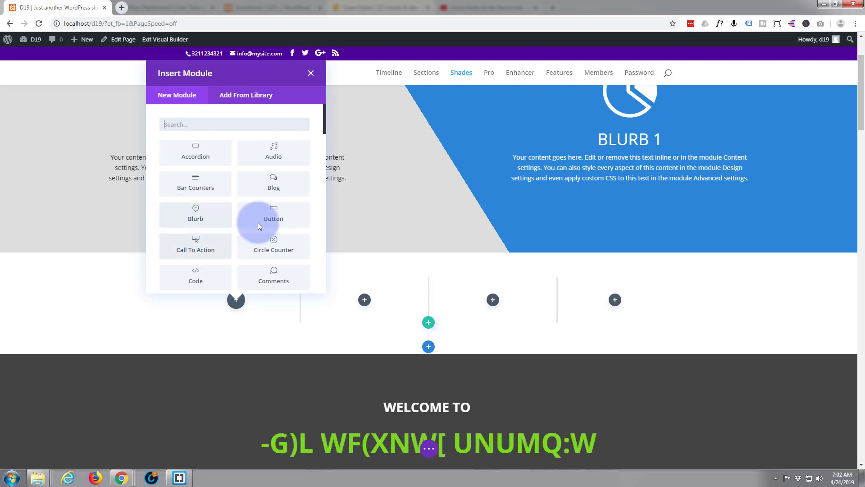
Insert a Blurb module into the first column of the new row
scroll(229, 196, down, 2)
scroll(229, 197, down, 15)
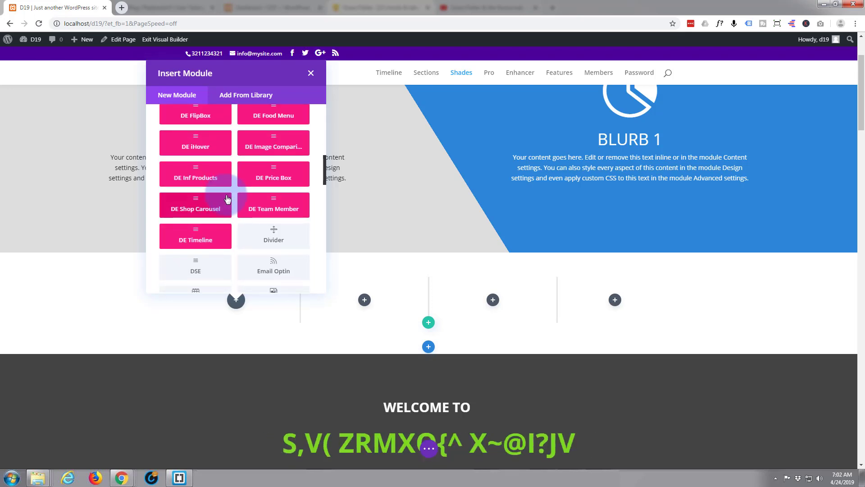
scroll(227, 199, down, 6)
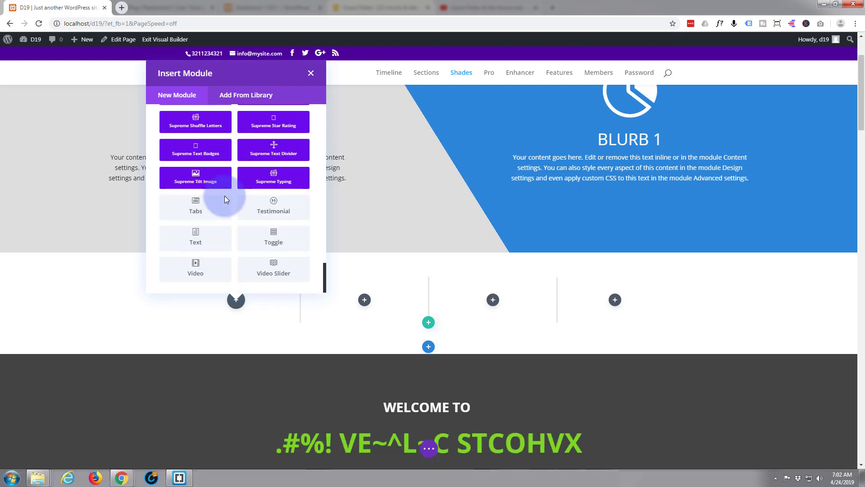
scroll(224, 201, up, 3)
scroll(224, 200, up, 10)
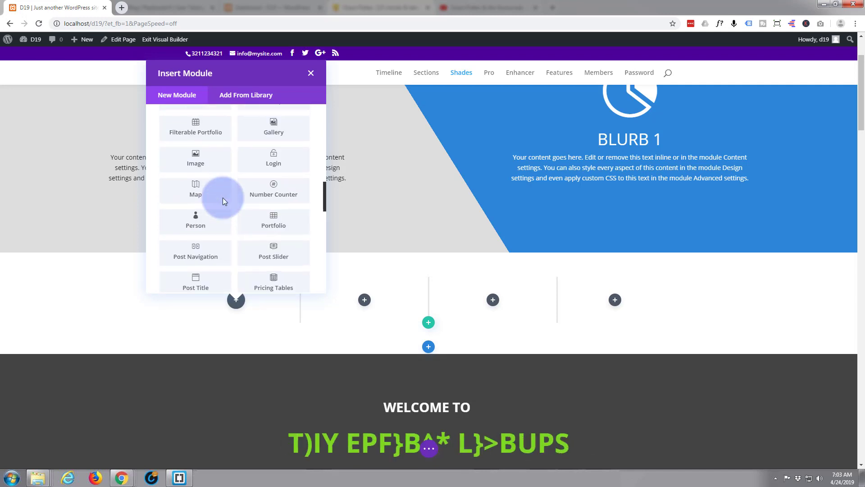
scroll(224, 201, up, 8)
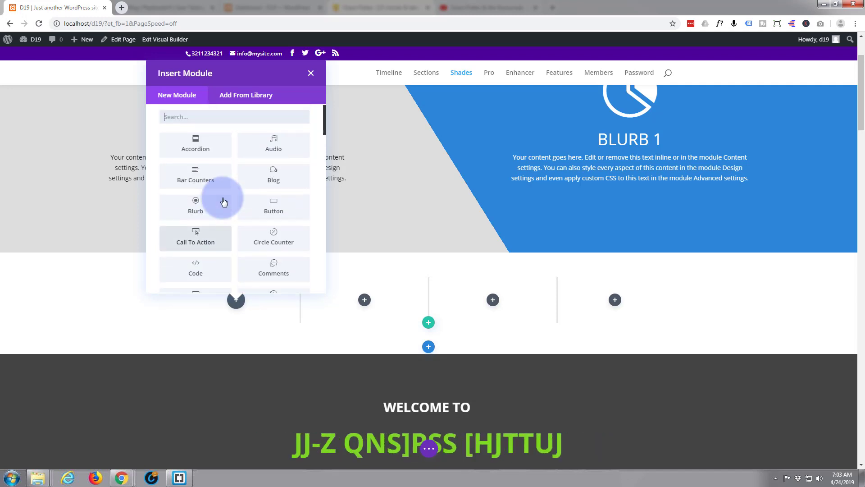
scroll(222, 198, down, 2)
scroll(223, 199, up, 2)
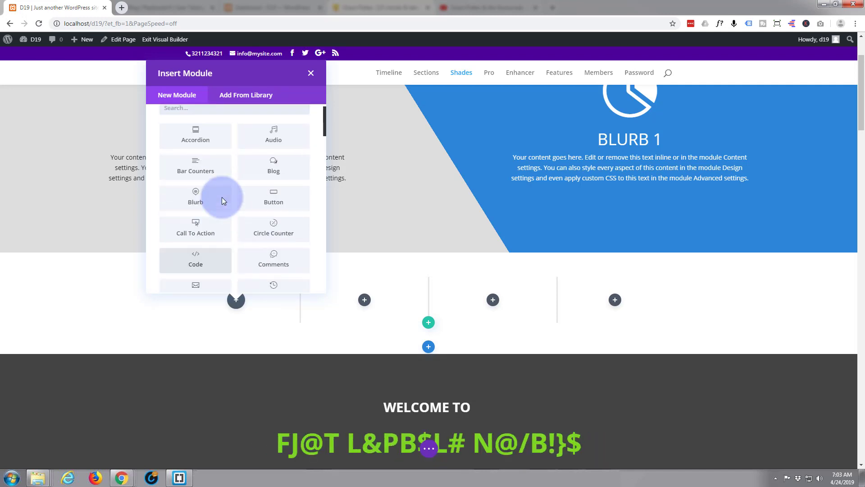
click(200, 211)
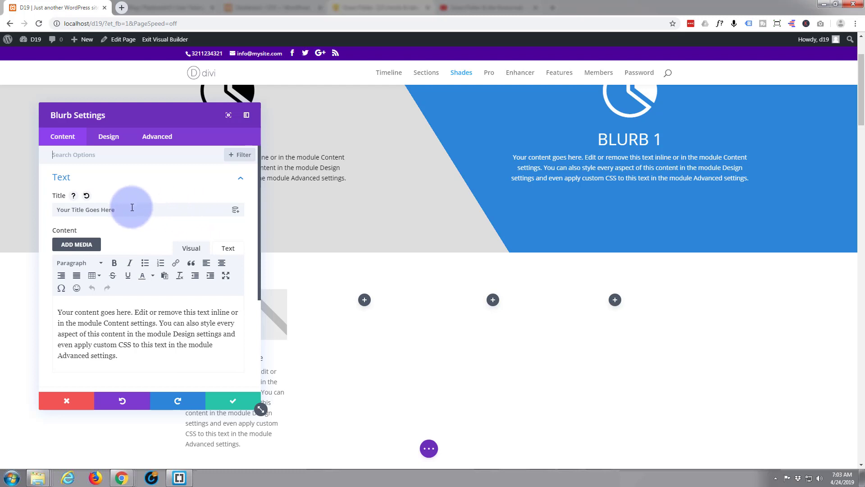
Set the blurb's title to "Concept" and replace its placeholder content with "Start with an idea!"
drag(116, 211, 32, 202)
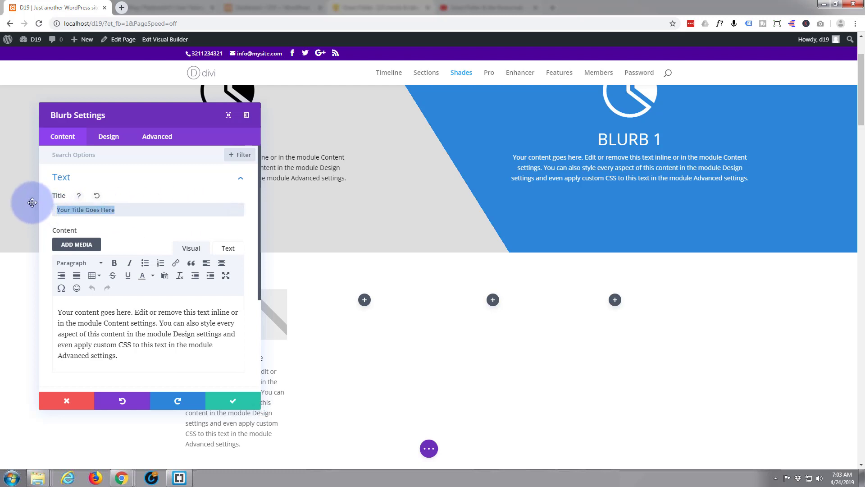
text(cept)
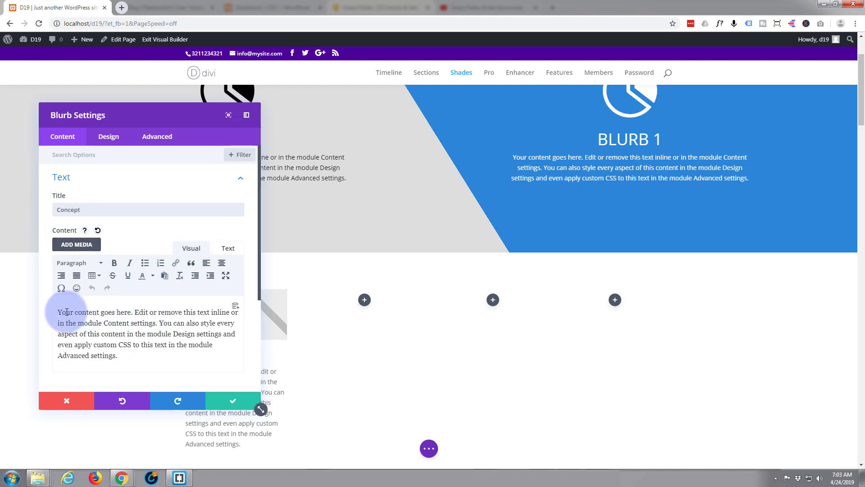
drag(58, 311, 151, 358)
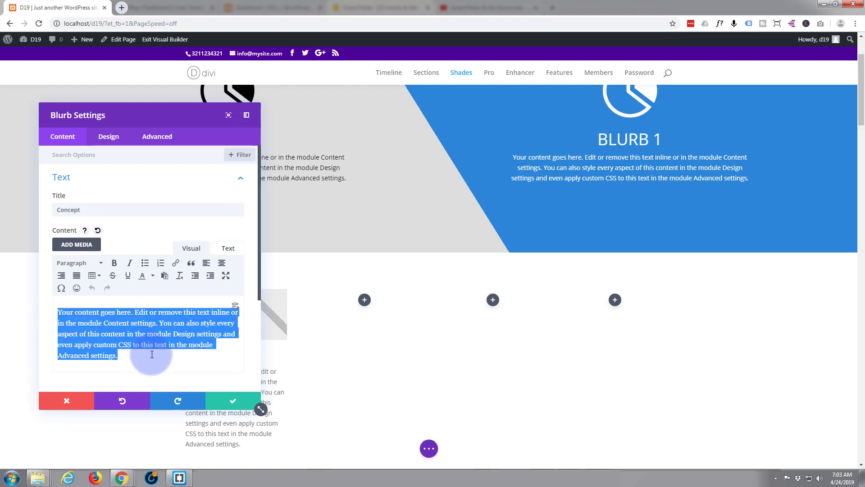
drag(175, 115, 554, 129)
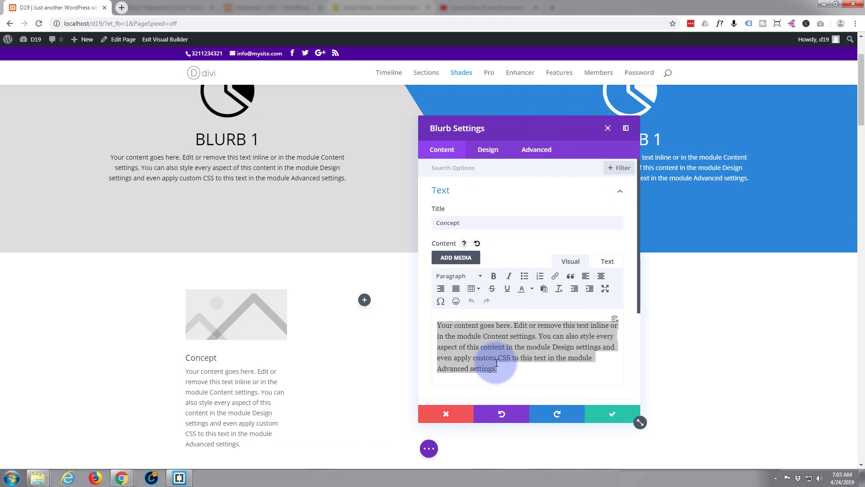
text(Start with an idea!)
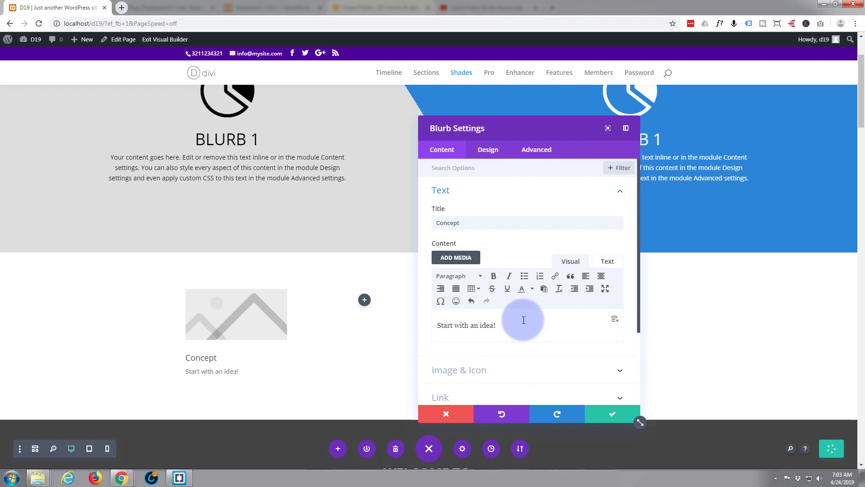
Enable Use Icon for the Concept blurb and choose the light bulb icon in place of the image
scroll(472, 195, down, 1)
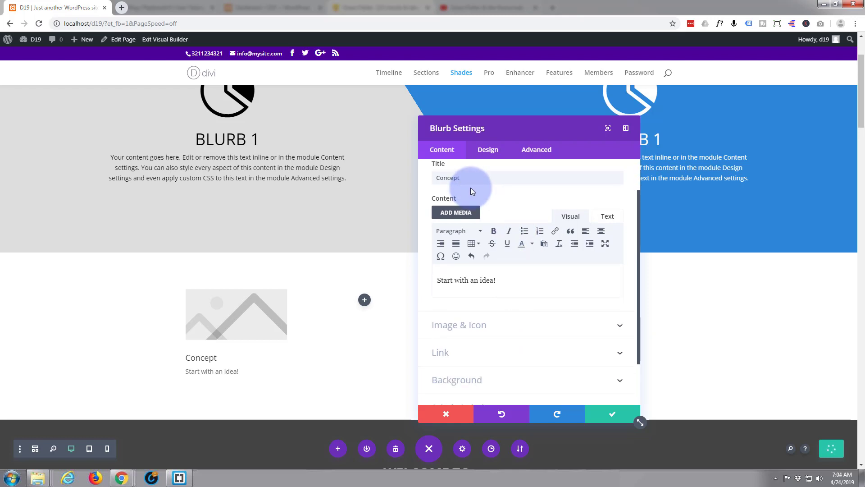
scroll(474, 187, down, 1)
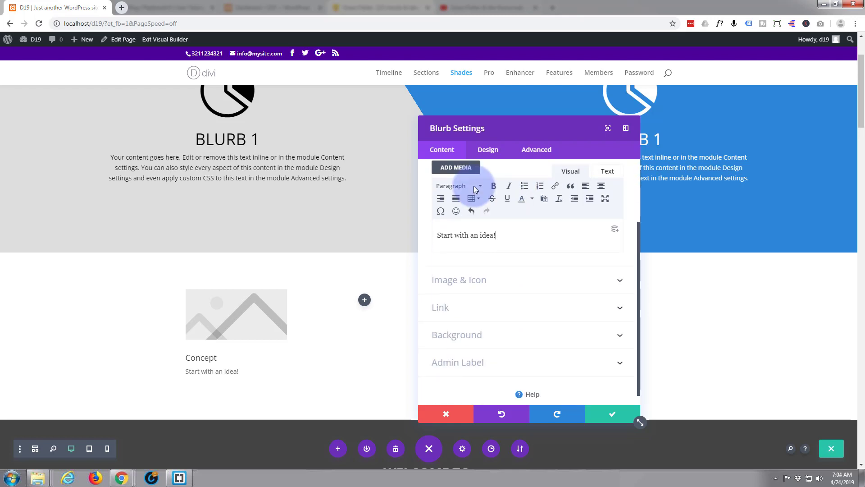
click(497, 282)
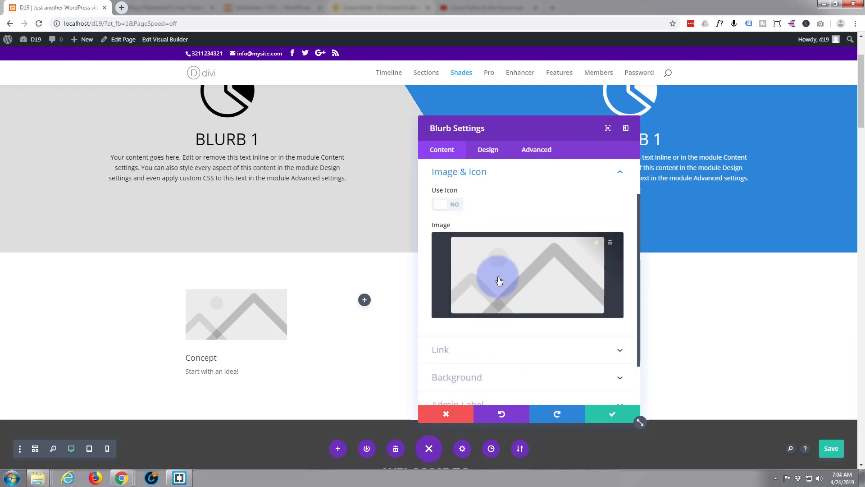
click(456, 203)
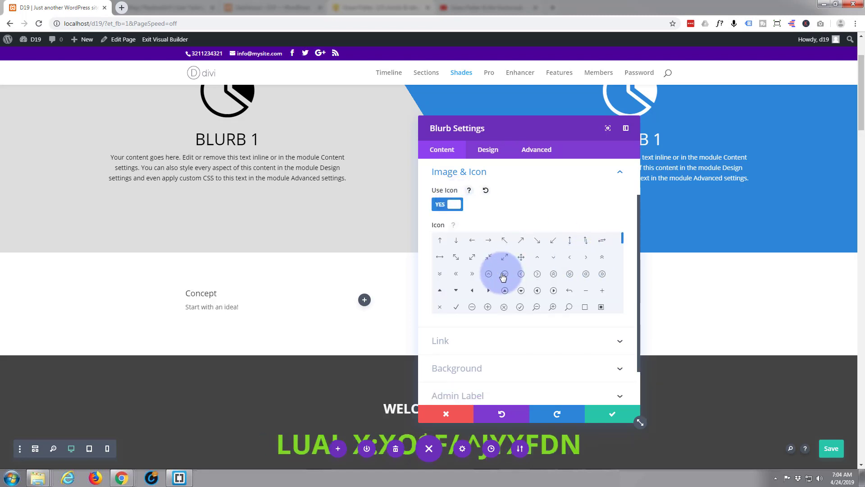
scroll(511, 269, down, 5)
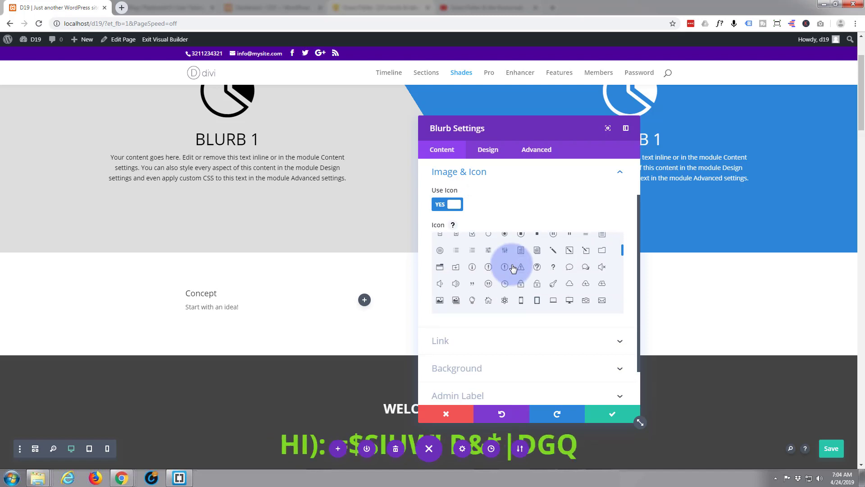
click(473, 302)
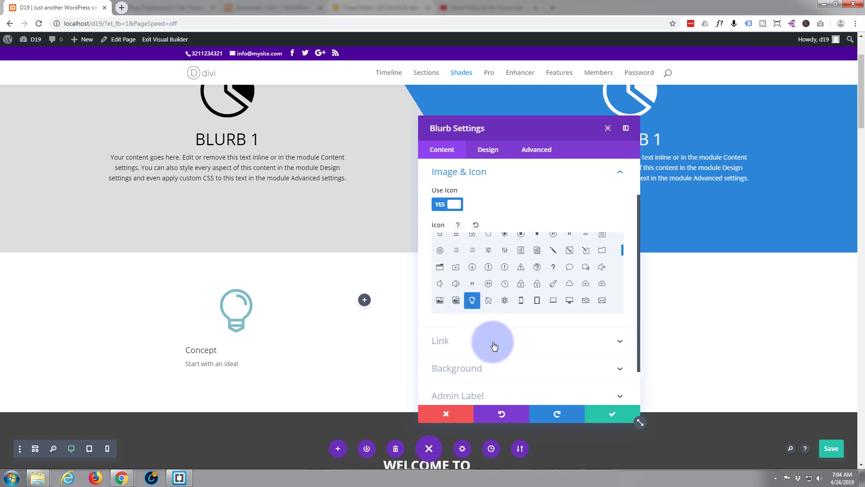
Give the Concept blurb the green background color #7cda24
scroll(489, 340, down, 1)
click(485, 328)
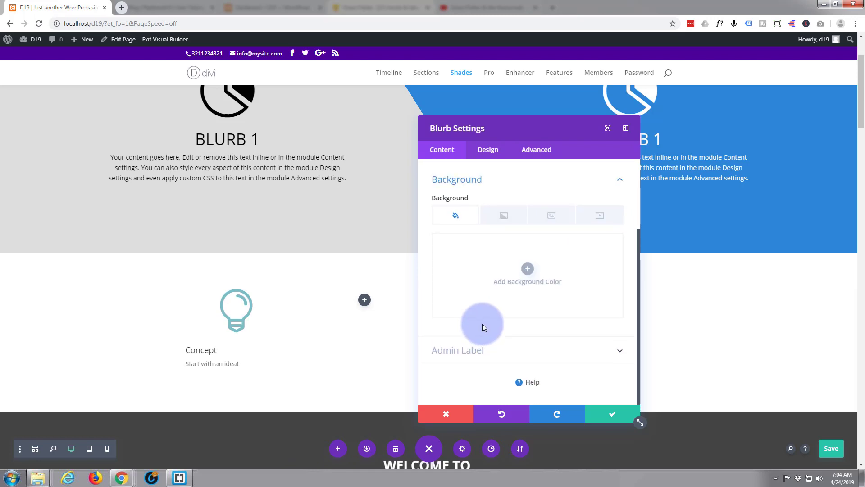
click(527, 307)
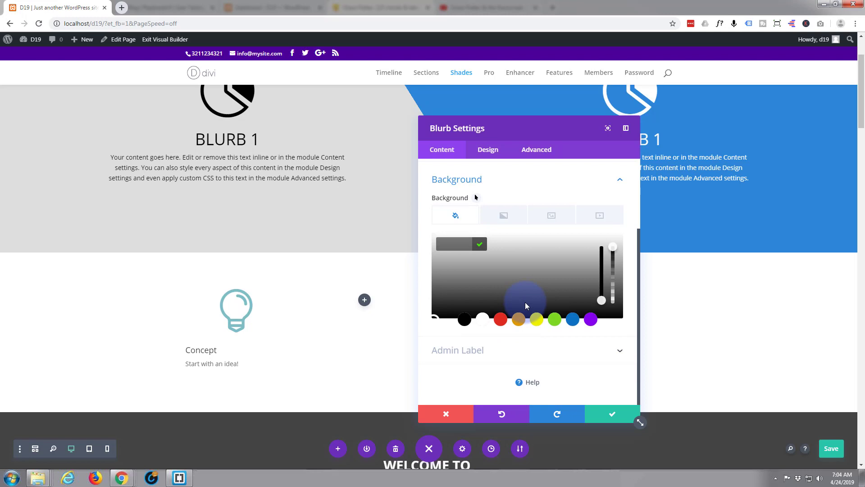
click(556, 320)
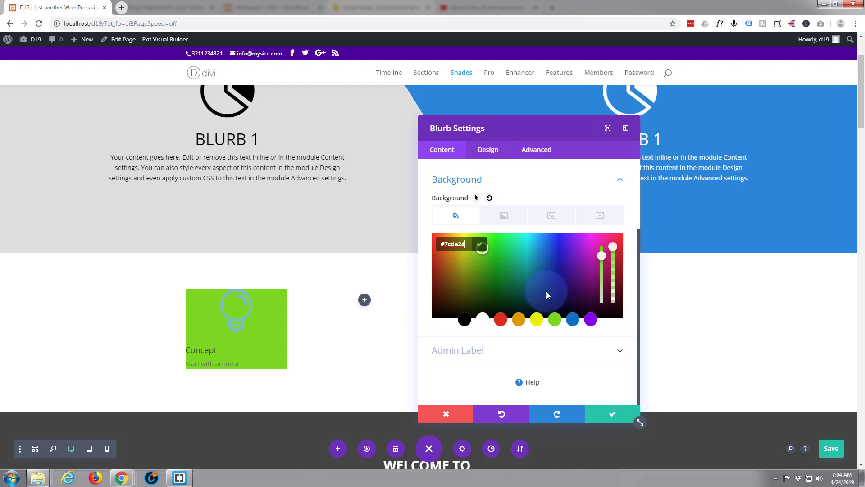
Set the Concept blurb's text color to Light and its text orientation to centered
click(487, 155)
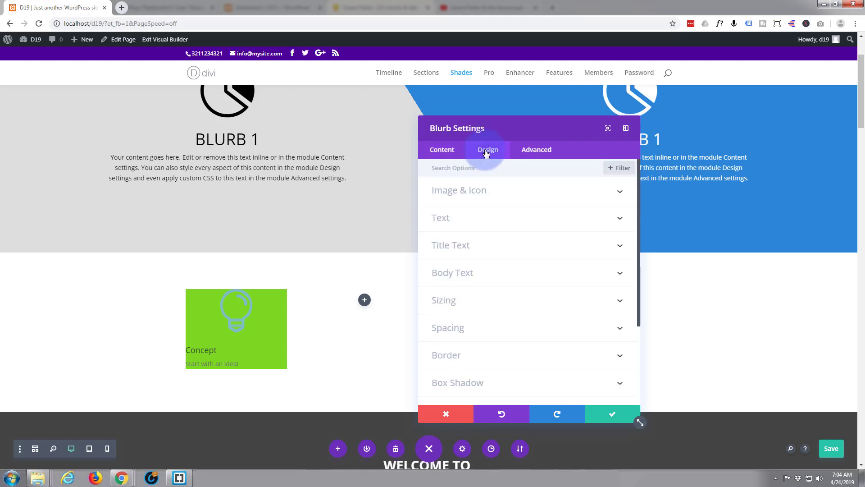
click(479, 220)
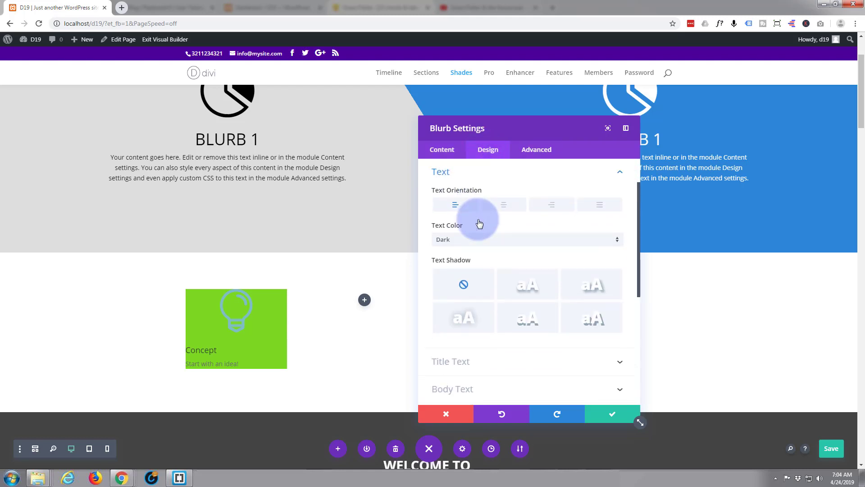
click(616, 244)
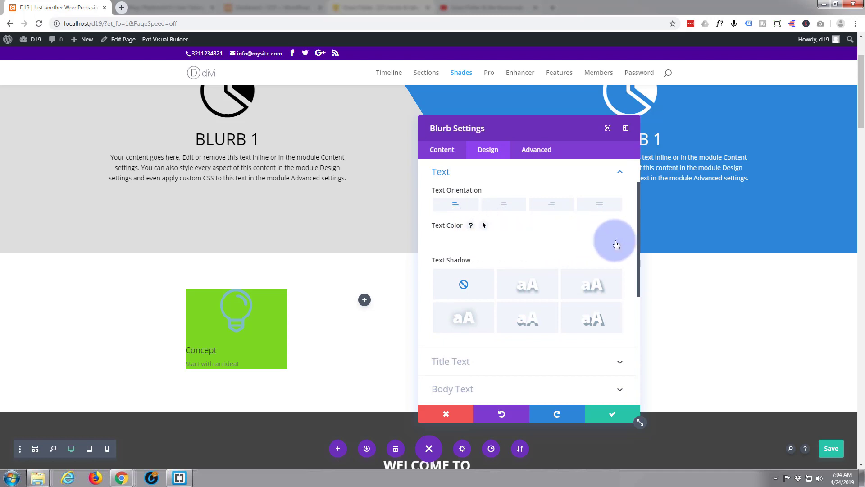
click(474, 252)
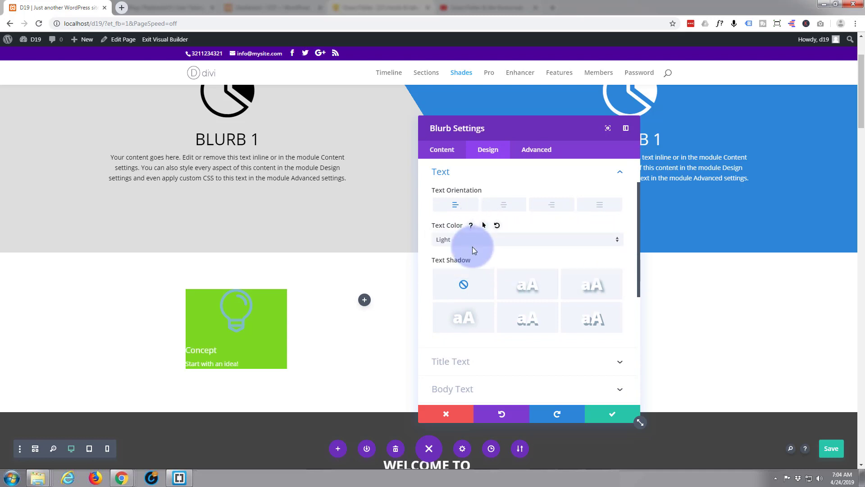
click(506, 205)
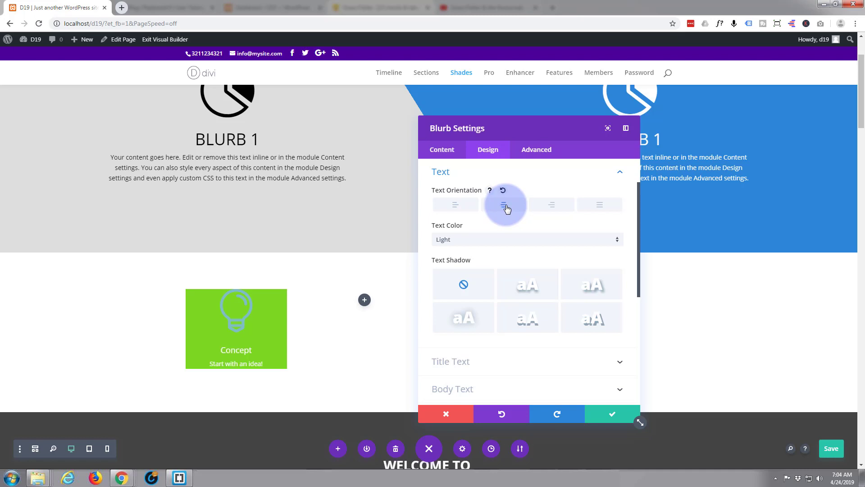
click(554, 176)
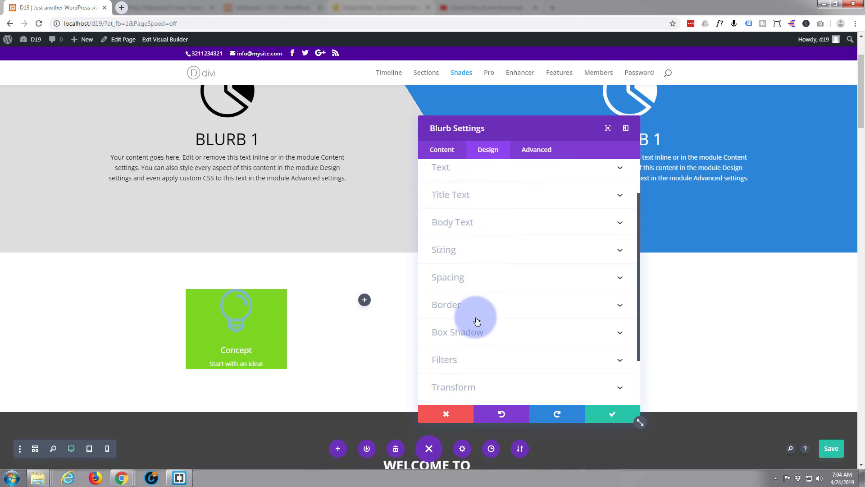
Change the Concept blurb's light bulb icon color to white
scroll(490, 194, up, 2)
click(490, 194)
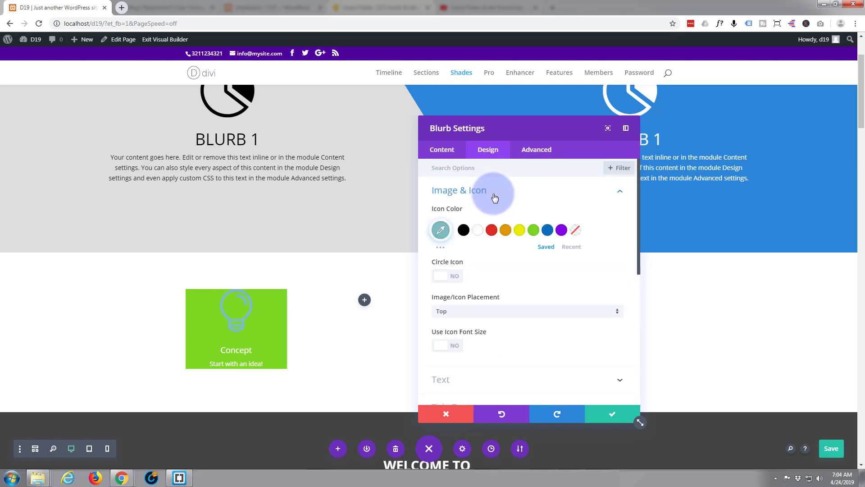
click(479, 232)
click(491, 282)
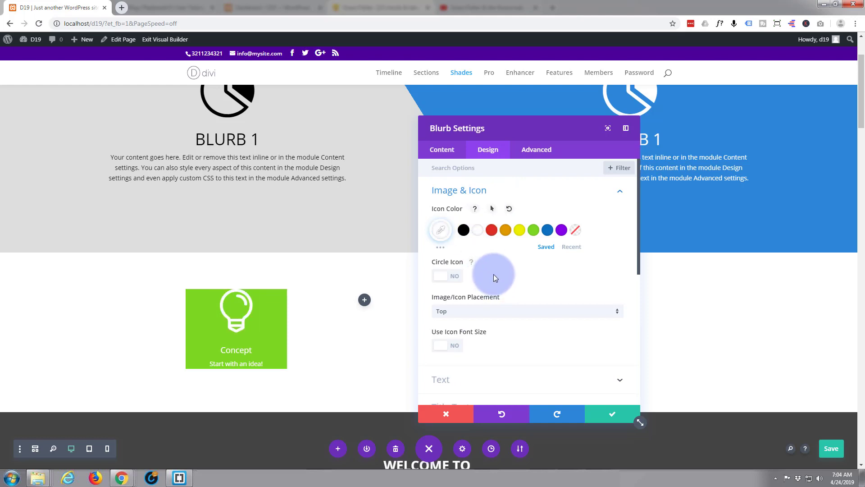
scroll(493, 274, down, 2)
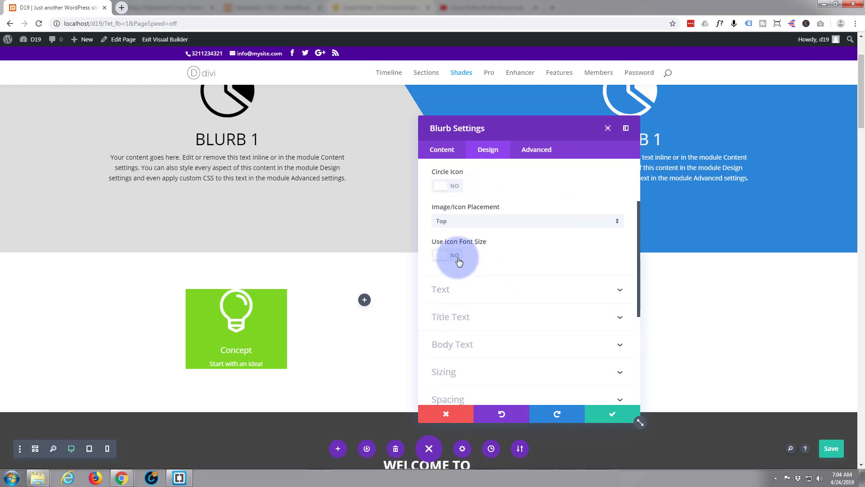
Enable Use Icon Font Size for the Concept blurb and set the icon font size to 68px
click(452, 257)
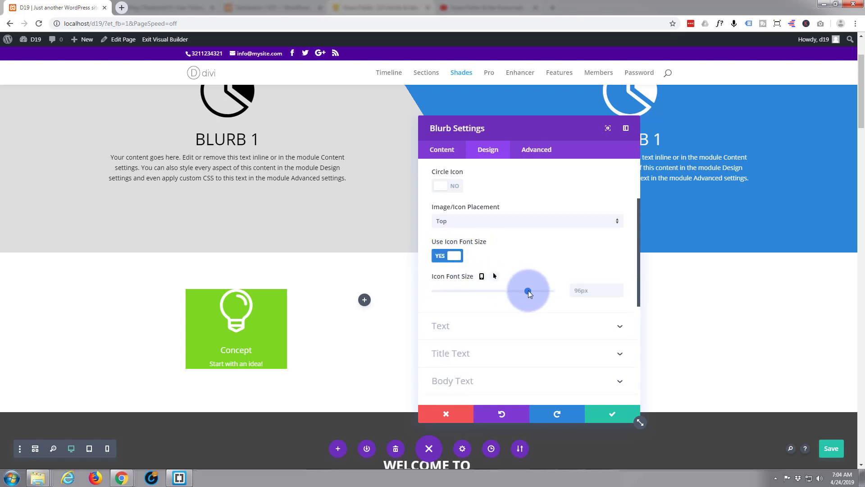
drag(524, 294, 502, 295)
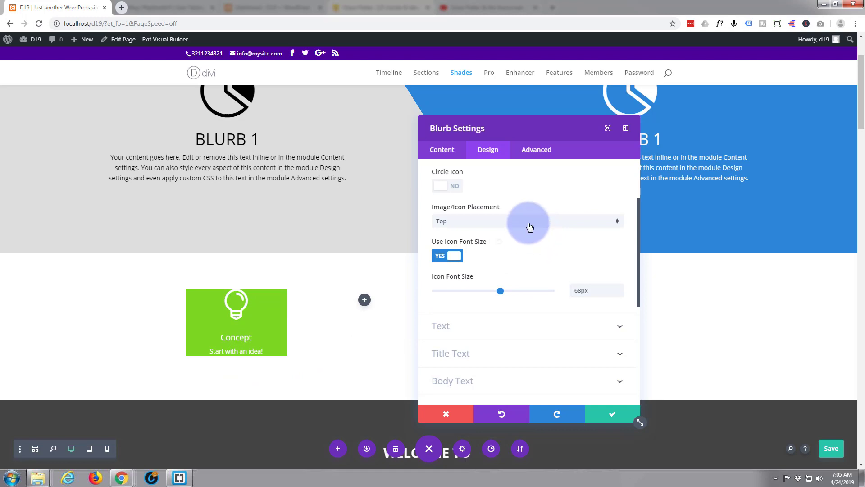
scroll(551, 214, up, 1)
scroll(550, 214, up, 4)
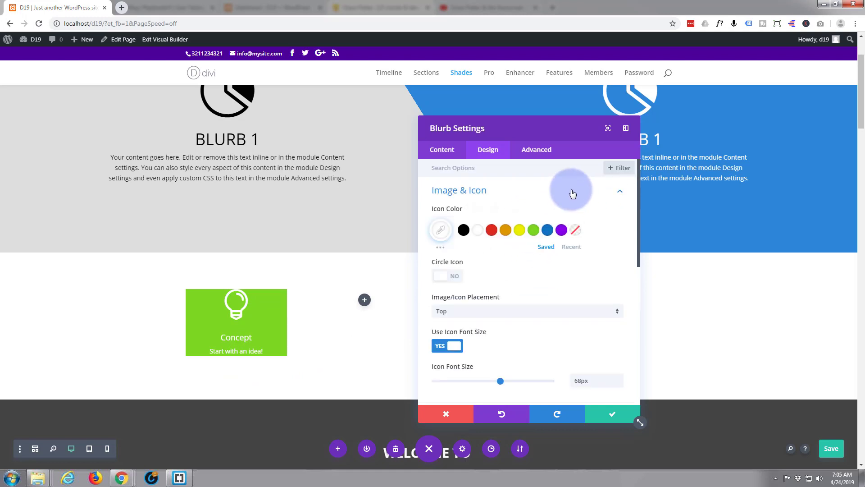
click(571, 192)
Set the Concept blurb's custom padding to 20px on all four sides, linking top with bottom and left with right
click(483, 329)
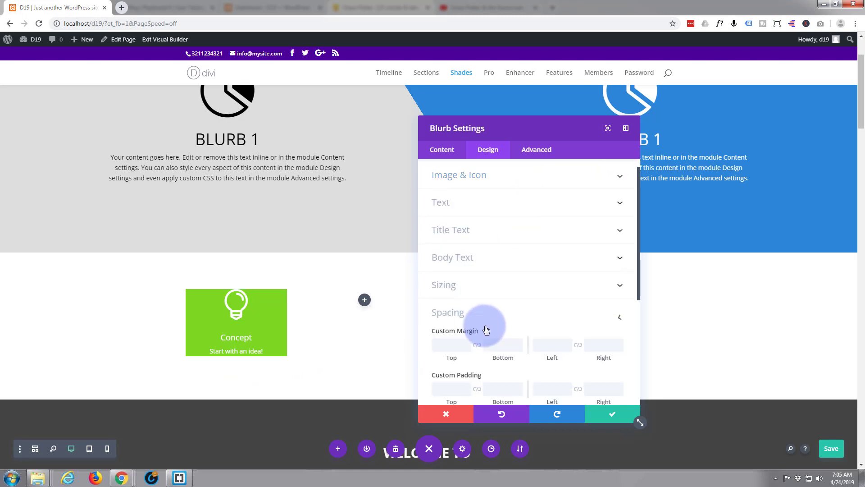
click(444, 248)
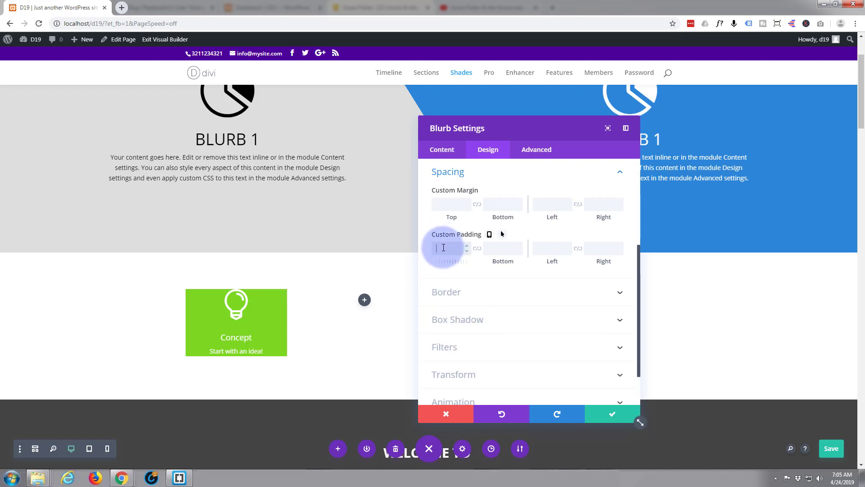
text(20)
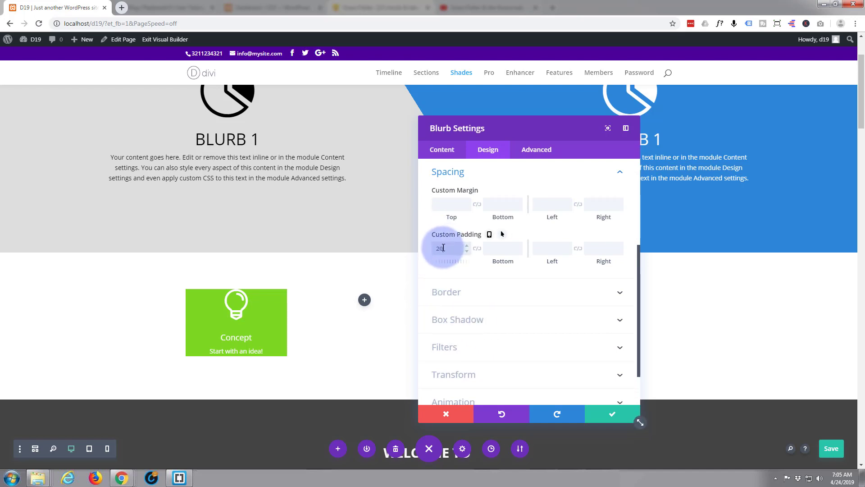
click(466, 227)
click(476, 250)
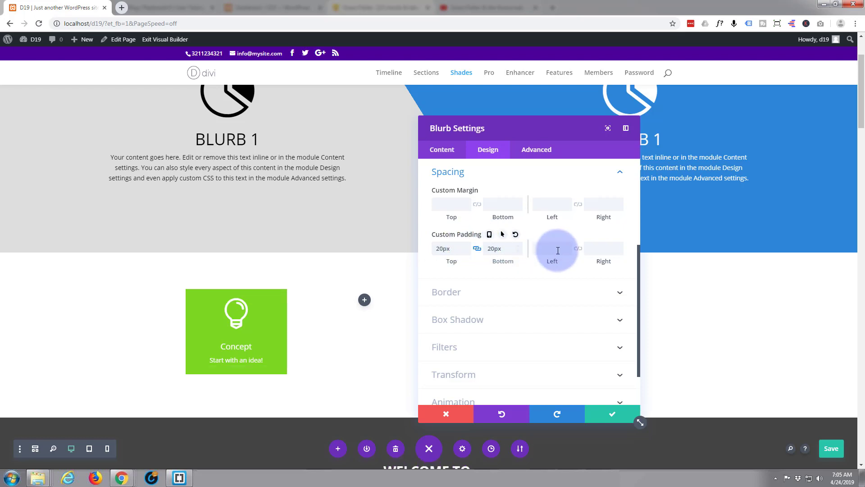
click(554, 248)
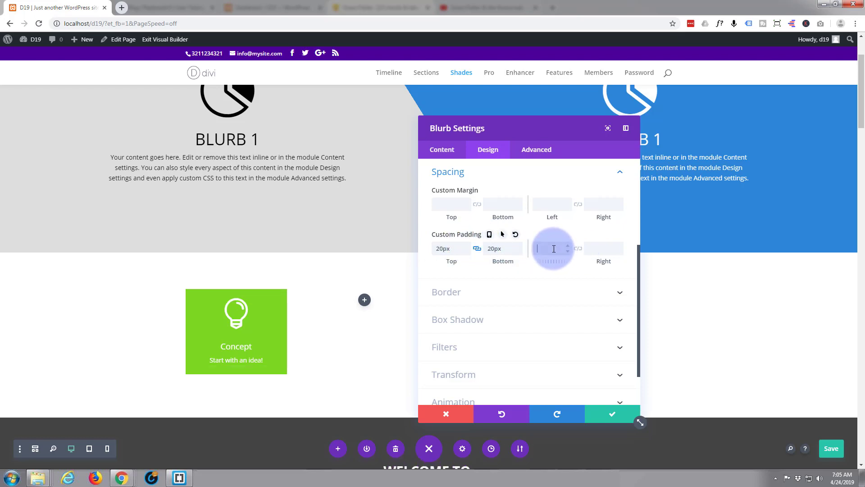
text(20)
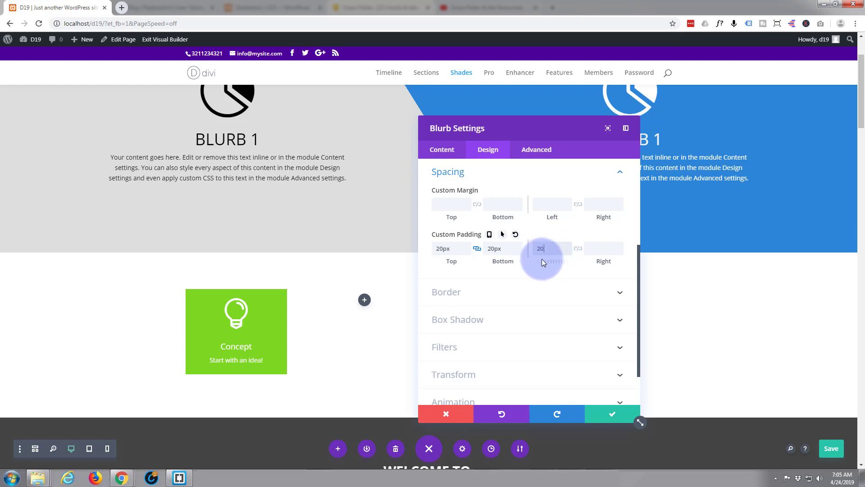
click(578, 249)
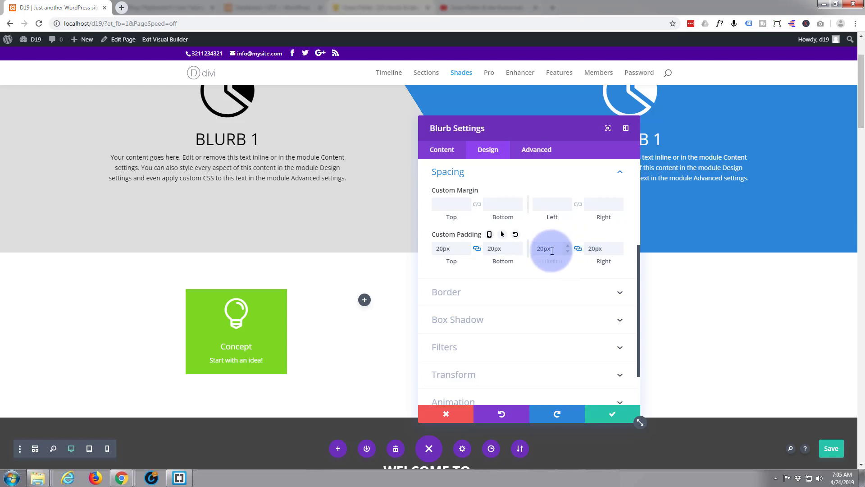
click(603, 249)
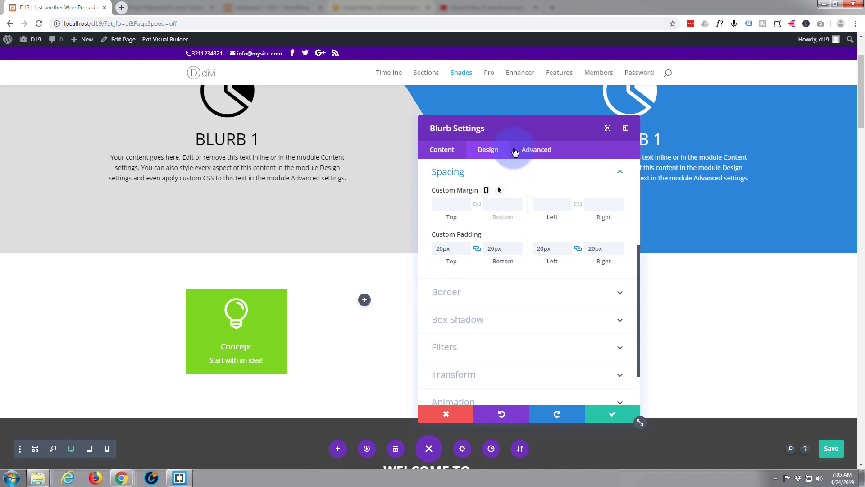
Add the custom CSS height:300px;width:300px; to the Main Element of the Concept blurb
scroll(516, 174, down, 1)
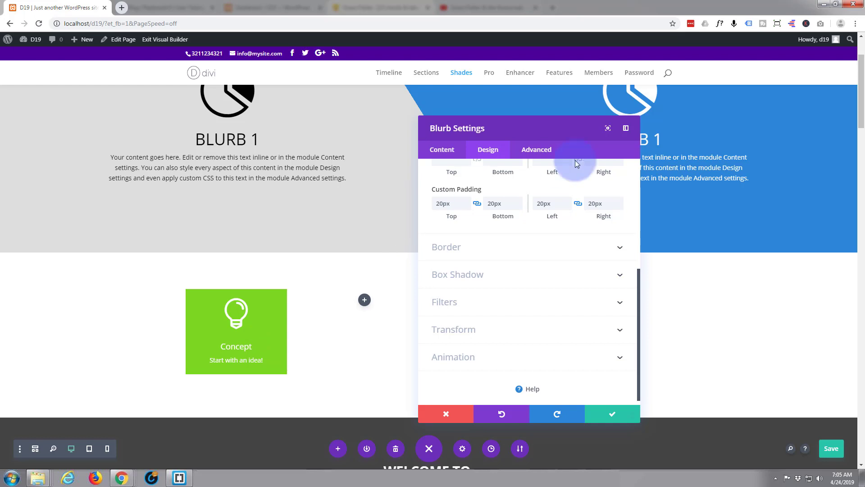
click(541, 151)
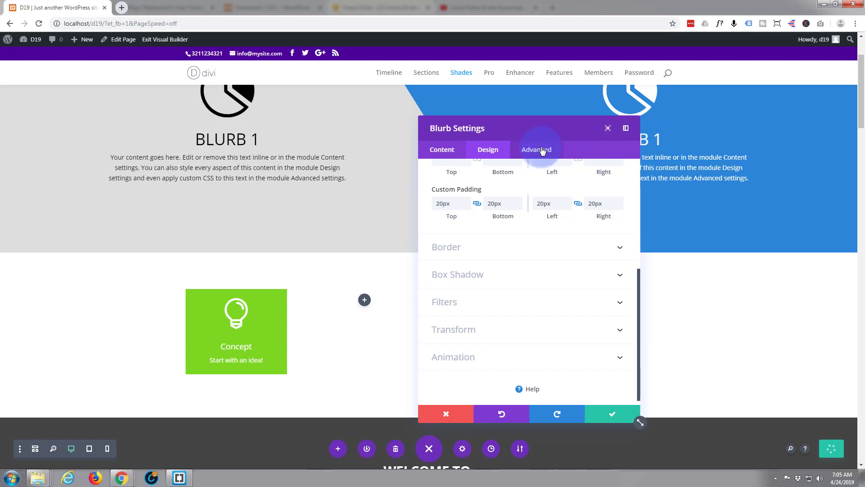
click(506, 218)
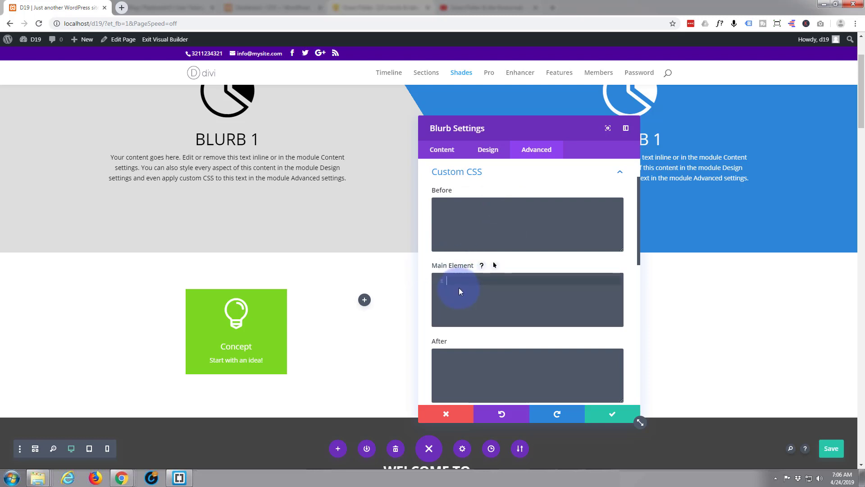
text(height:300px)
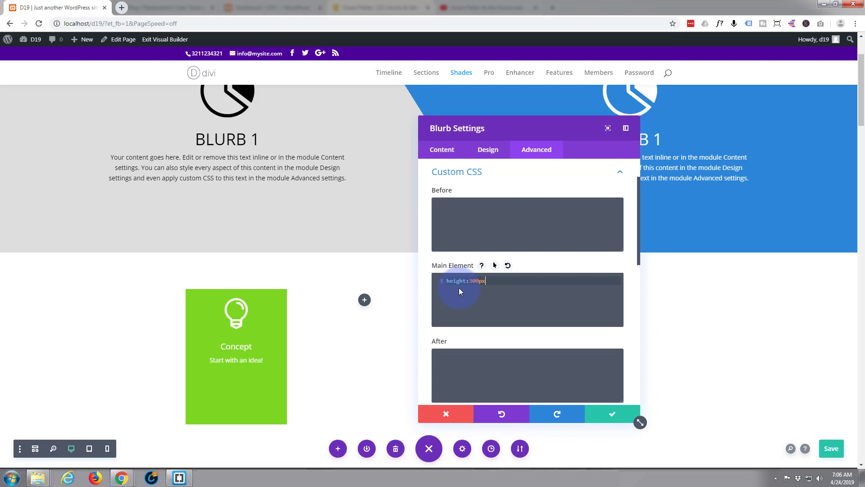
text(;wid)
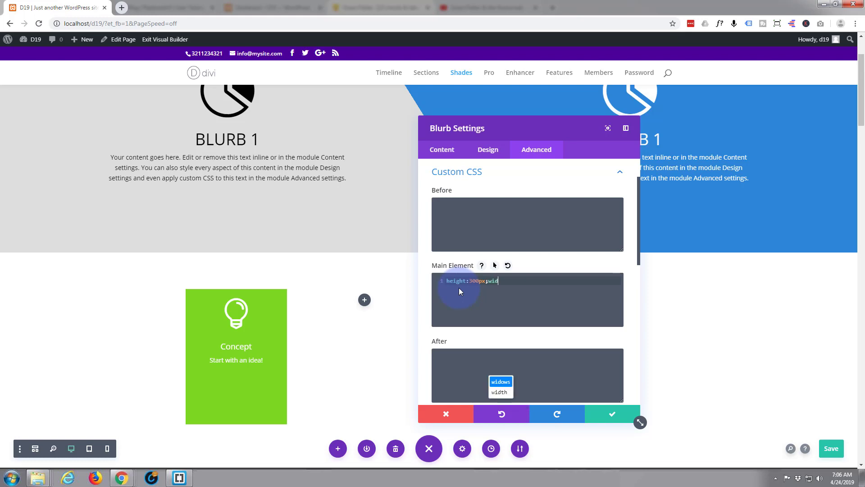
text(th:300)
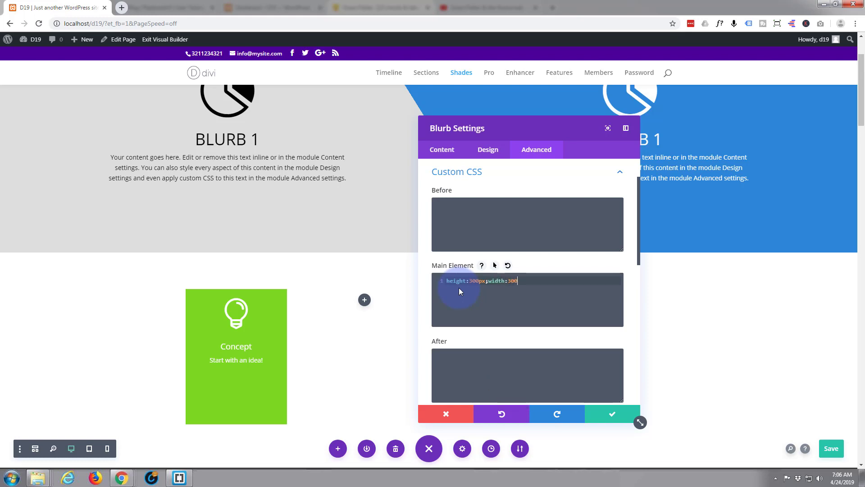
text(px)
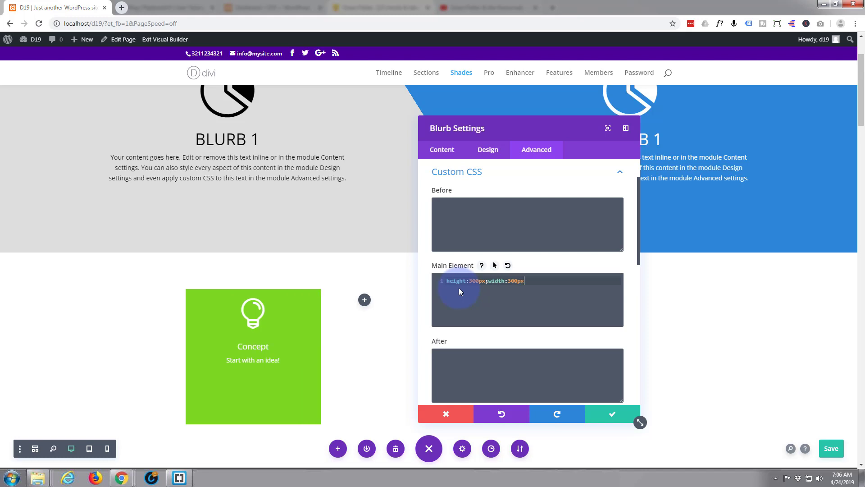
text(;)
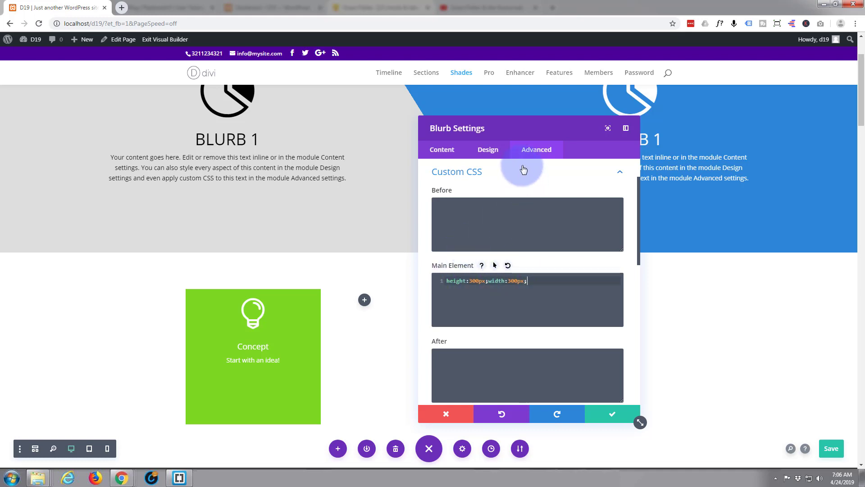
Round all four linked border corners of the Concept blurb to 50% to make it a circle
click(496, 152)
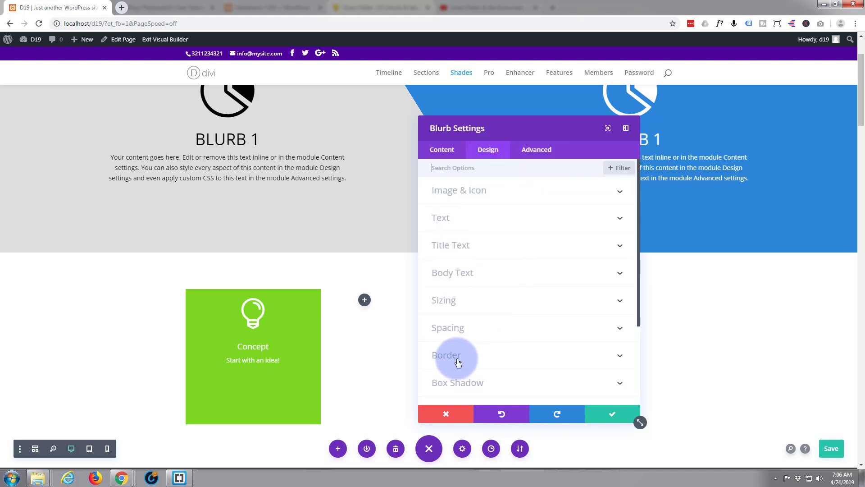
click(473, 359)
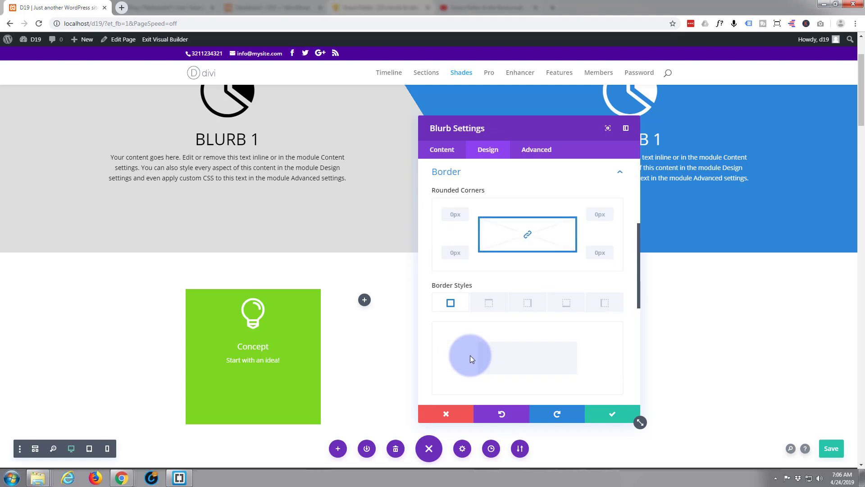
click(450, 213)
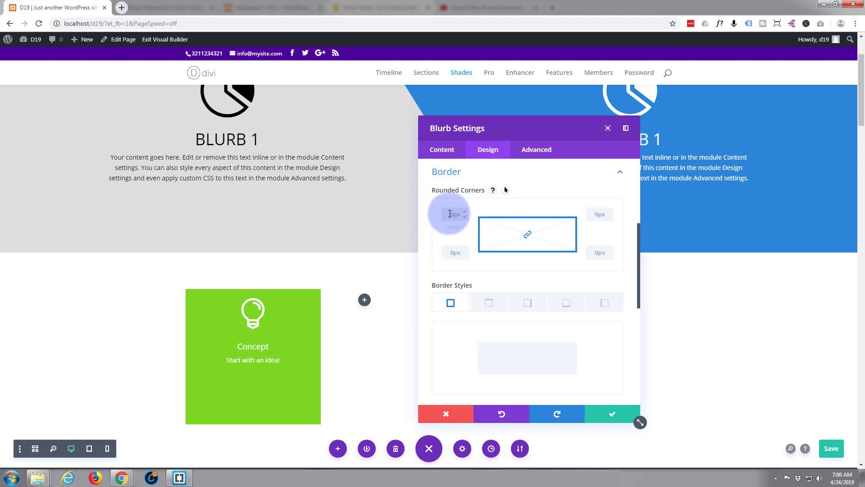
text(50)
click(485, 190)
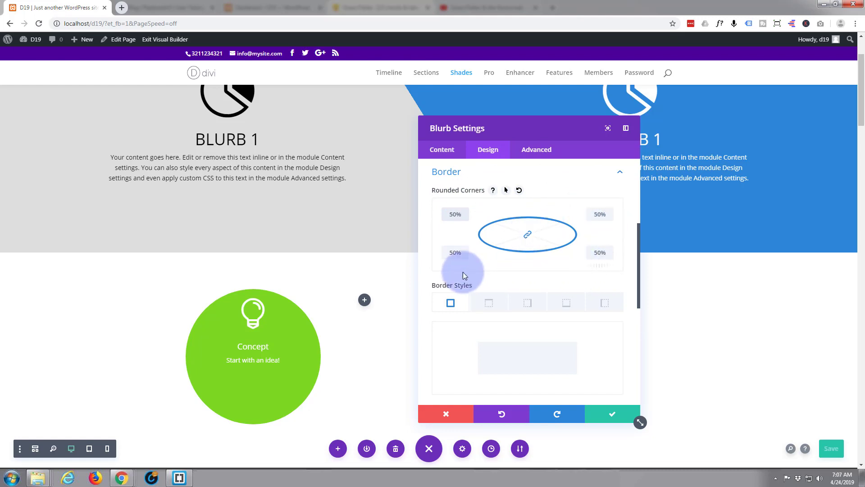
click(455, 215)
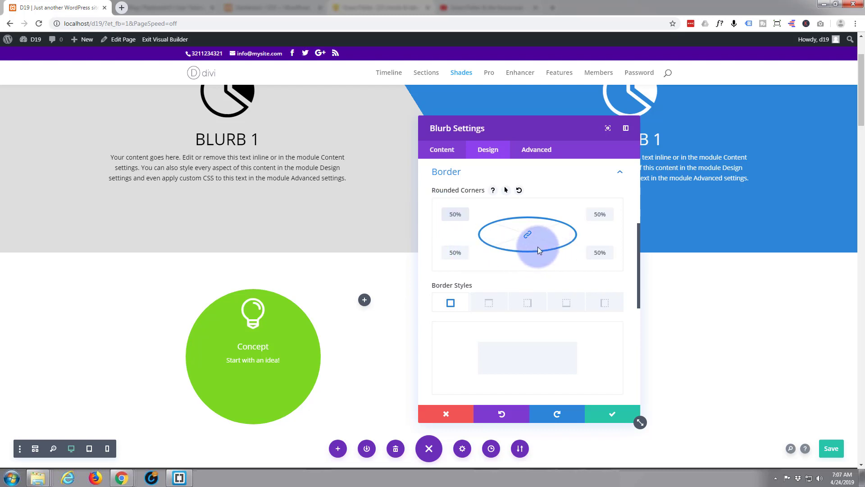
click(457, 218)
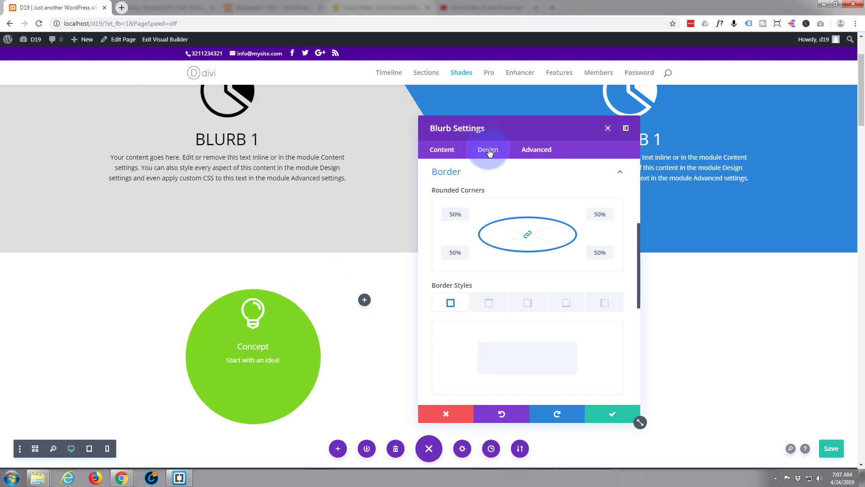
click(620, 172)
Set the Concept blurb's linked top and bottom custom padding to 70px
click(516, 215)
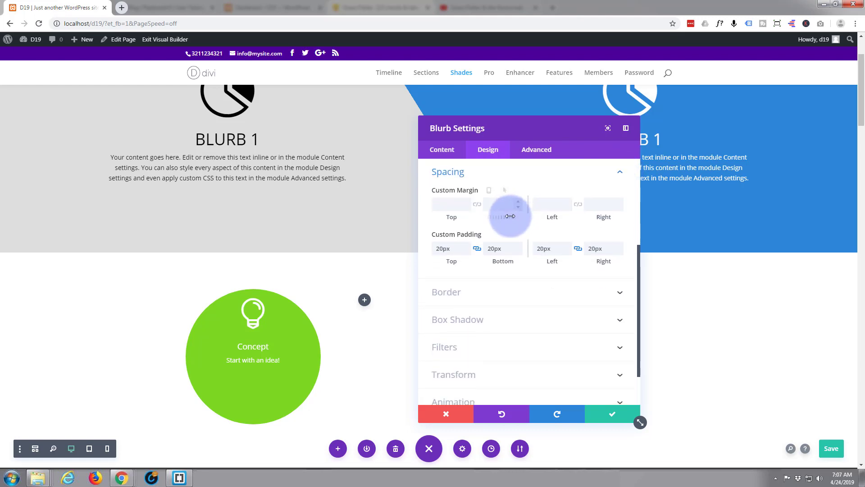
click(436, 248)
drag(437, 248, 441, 248)
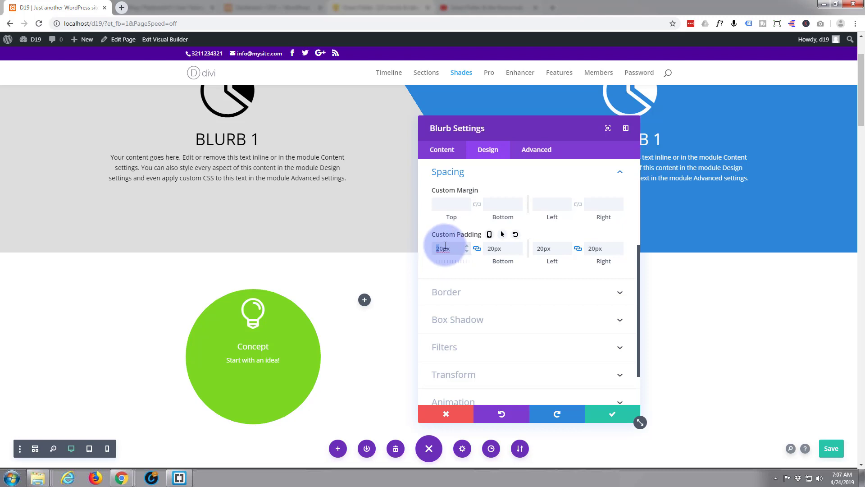
text(7)
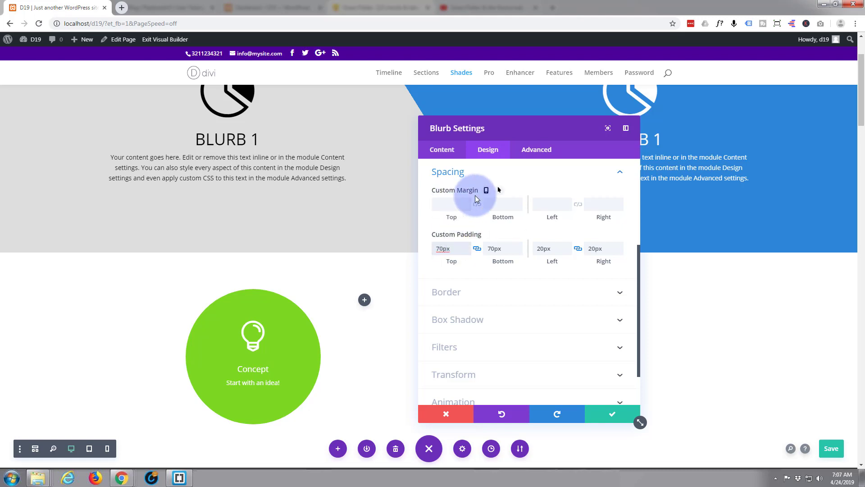
Set the Concept blurb's title text size to 28px and its title font style to uppercase
scroll(477, 223, up, 2)
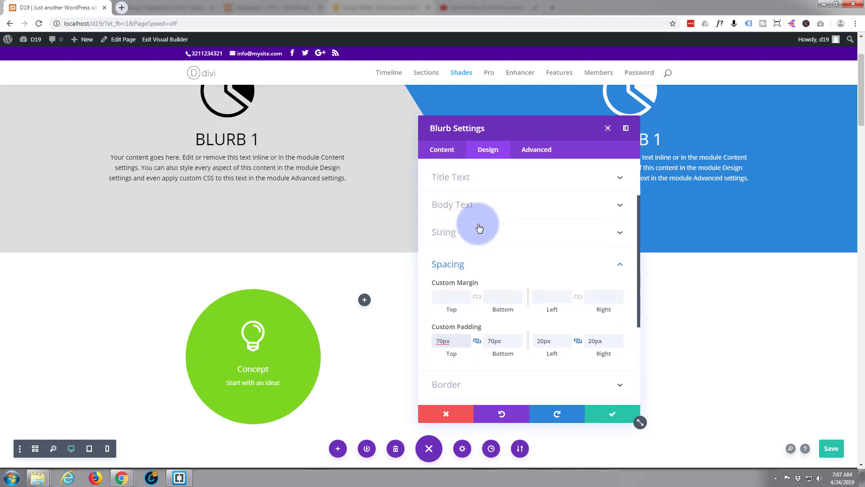
scroll(479, 228, up, 2)
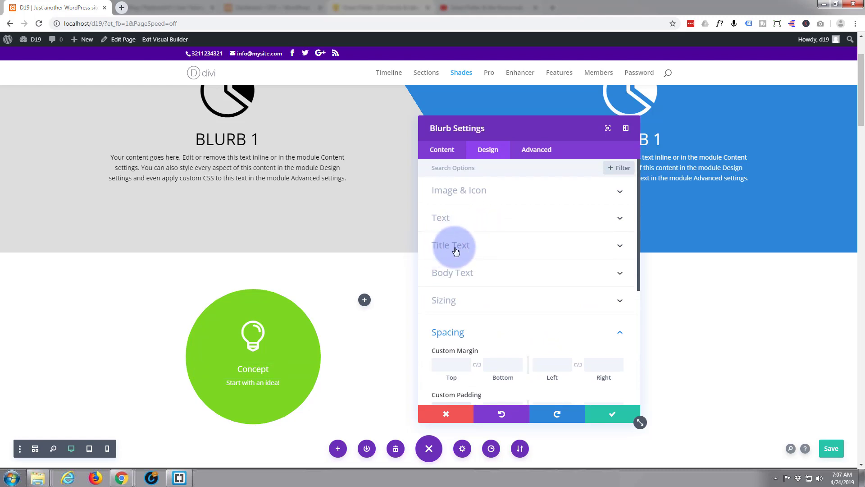
click(489, 251)
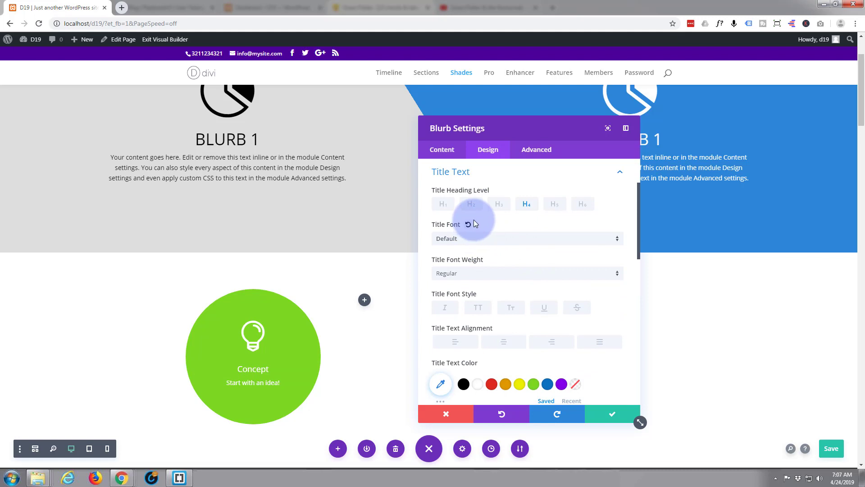
scroll(474, 221, down, 2)
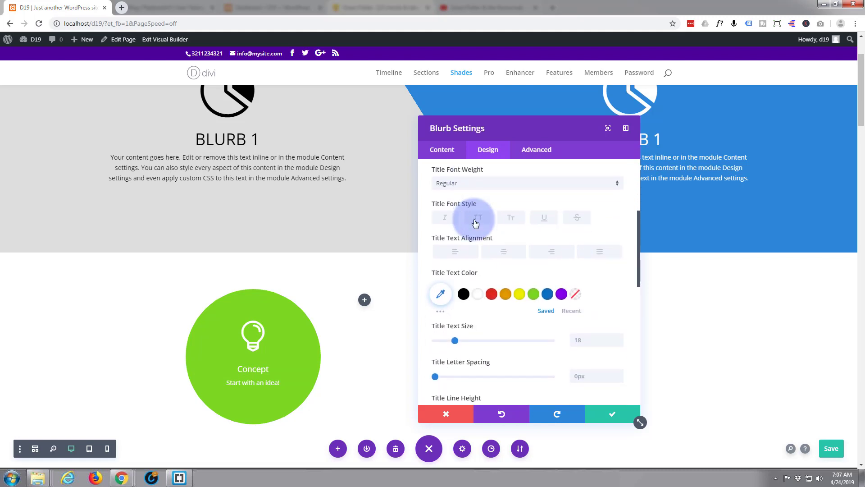
scroll(469, 252, down, 1)
click(454, 294)
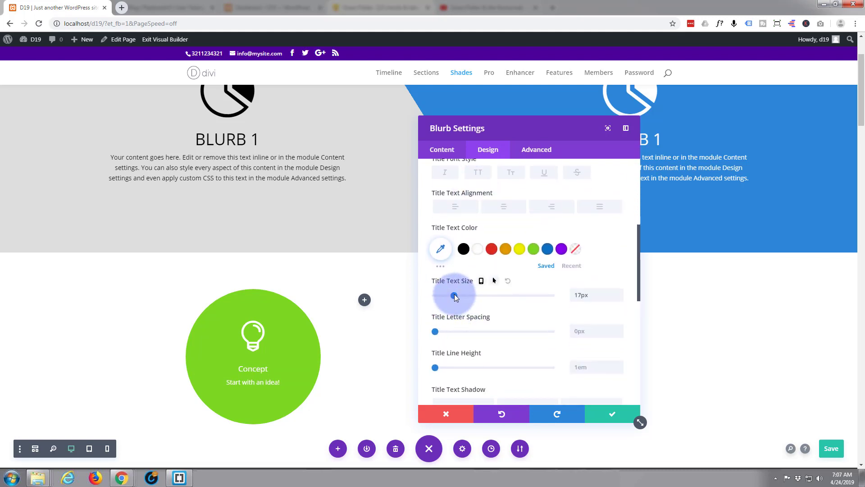
drag(455, 296, 466, 294)
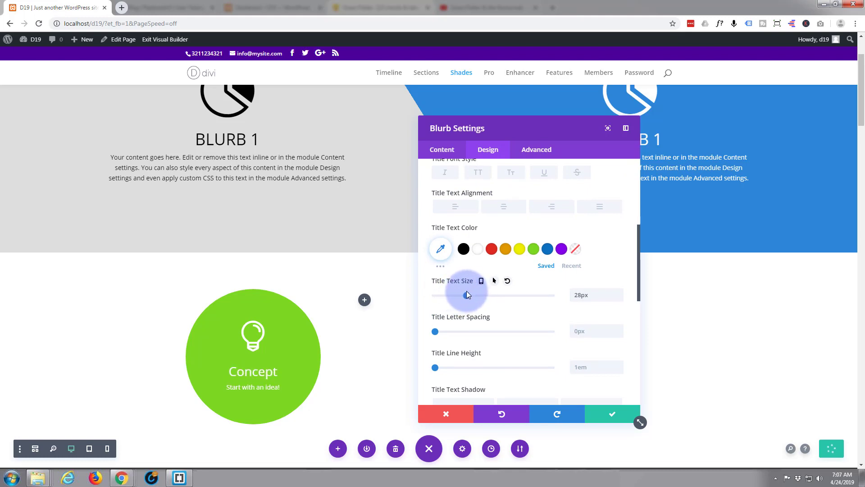
click(481, 174)
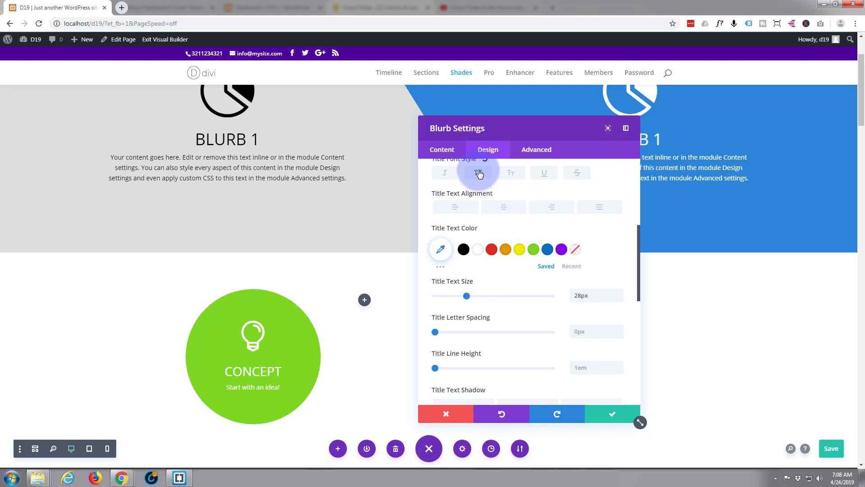
Remove the uppercase style from the Concept blurb's title and set its linked top and bottom custom padding to 60px
click(480, 173)
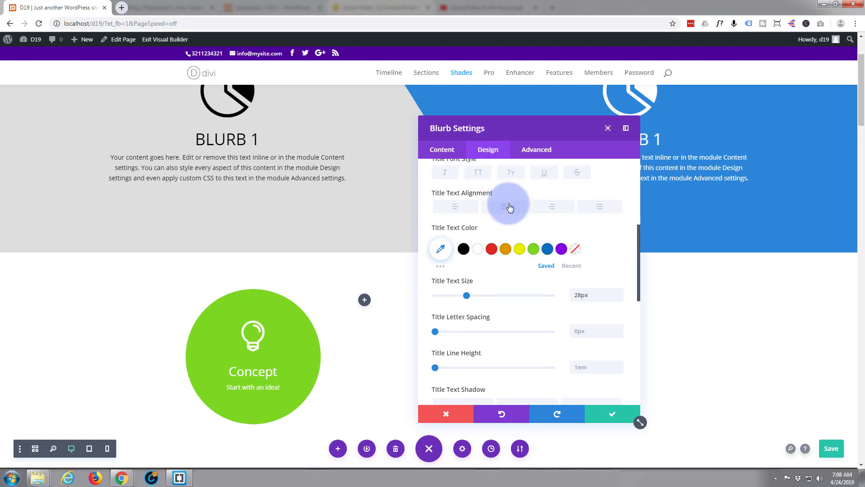
scroll(509, 201, up, 2)
scroll(510, 200, up, 3)
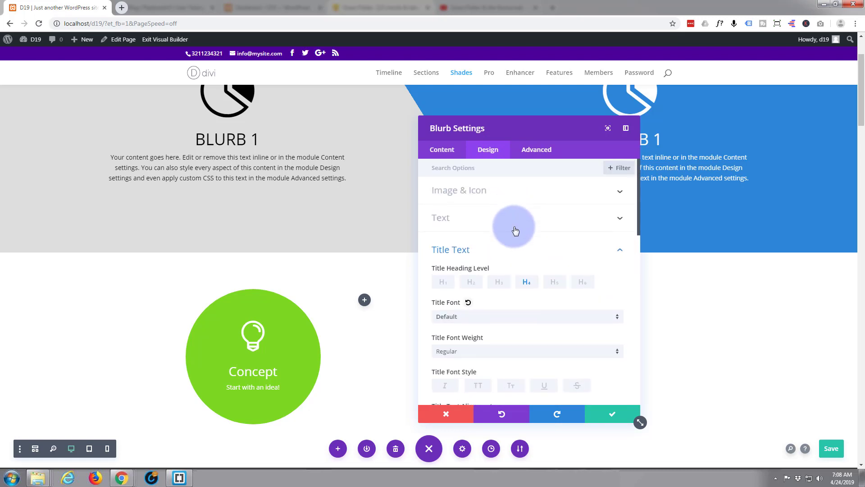
click(534, 252)
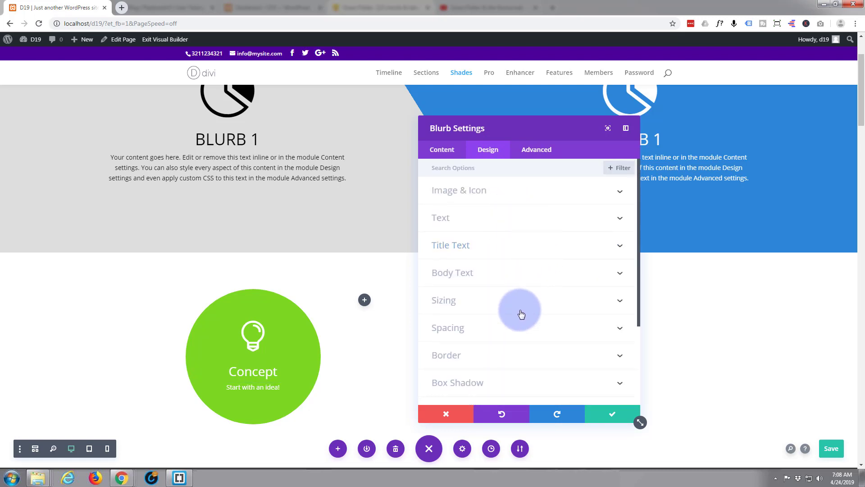
click(515, 330)
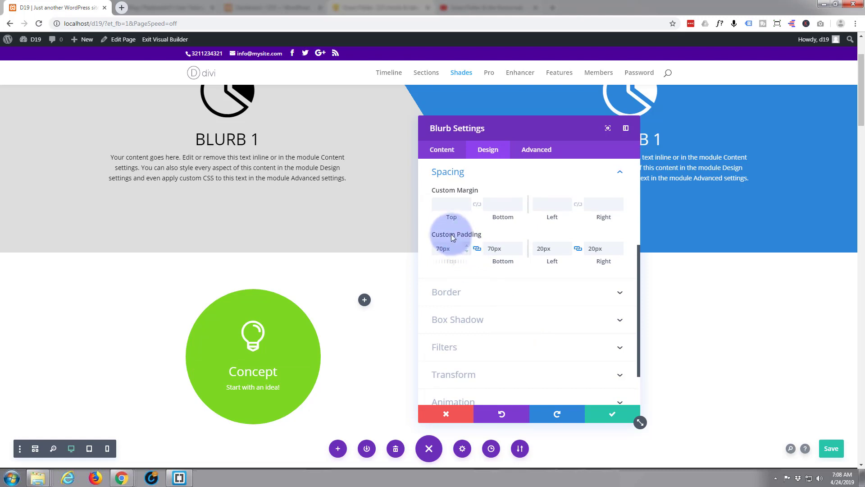
drag(437, 248, 441, 249)
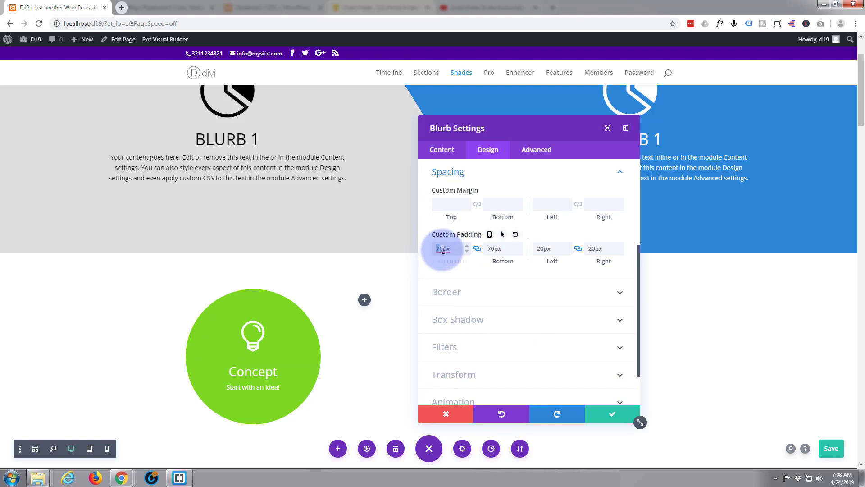
text(5)
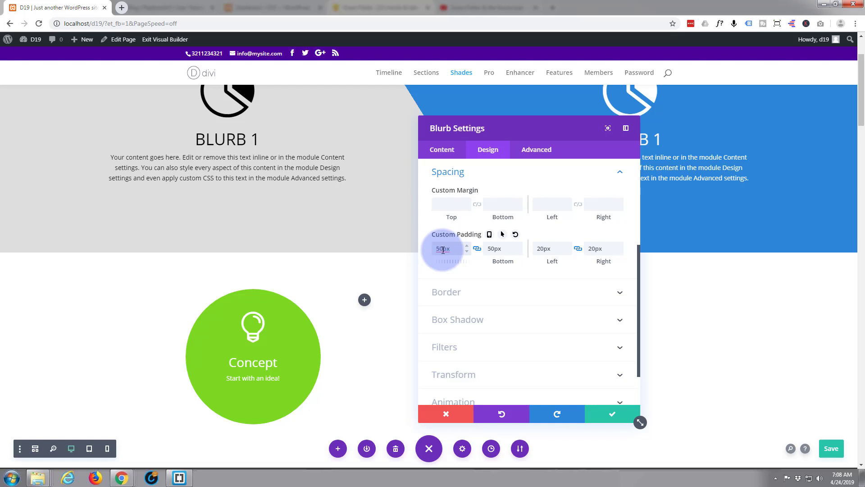
drag(436, 248, 440, 248)
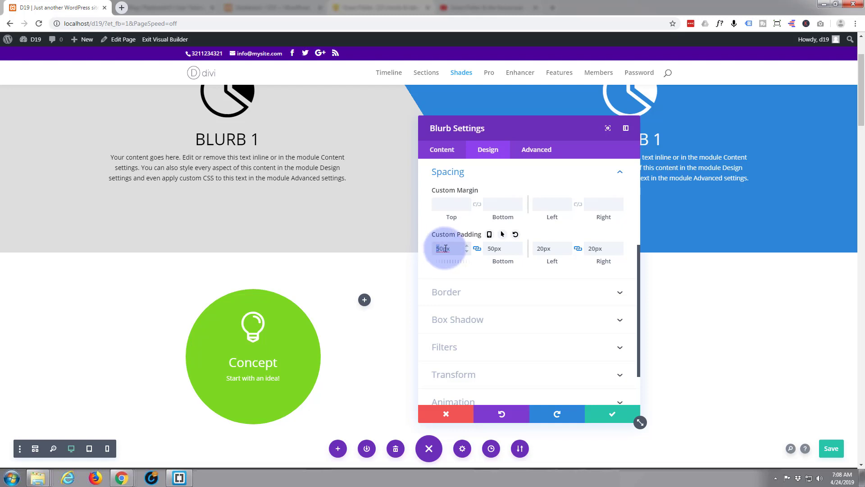
text(6)
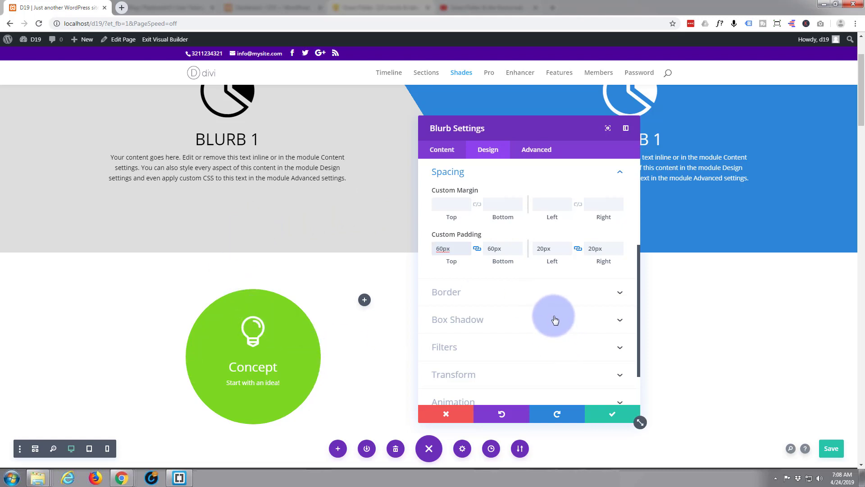
Apply the soft box shadow preset offset to the lower right to the Concept blurb and save its settings
scroll(555, 320, down, 2)
click(556, 268)
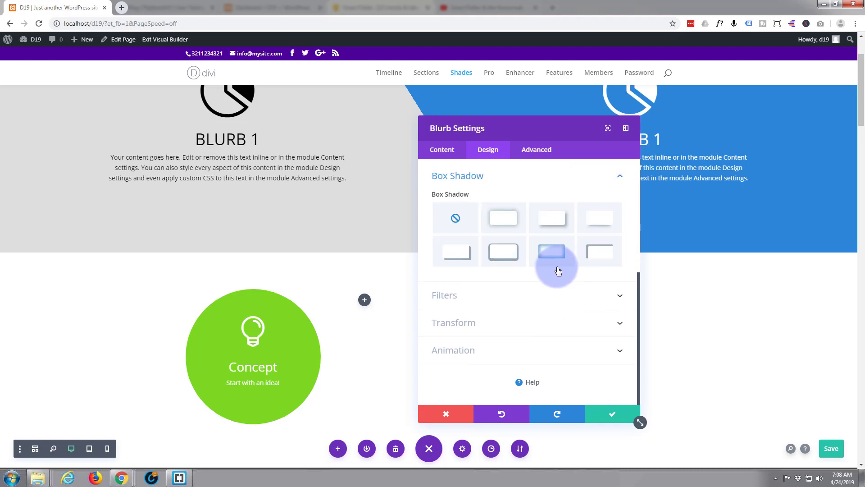
click(557, 223)
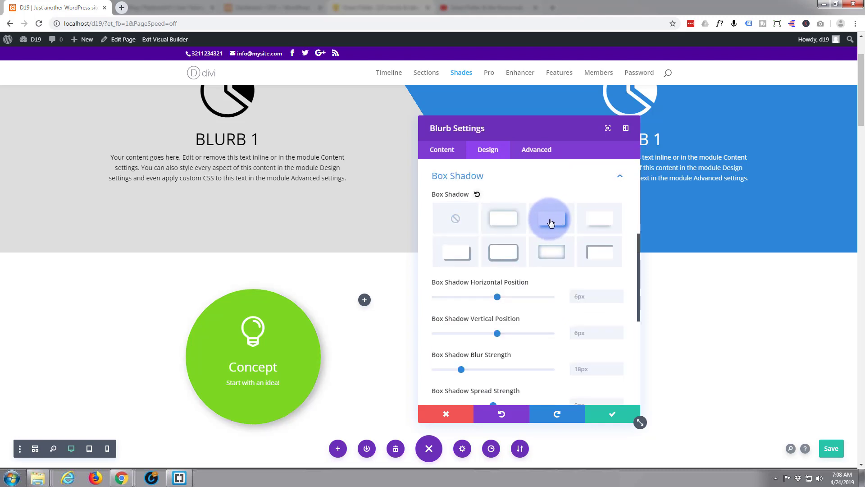
click(614, 412)
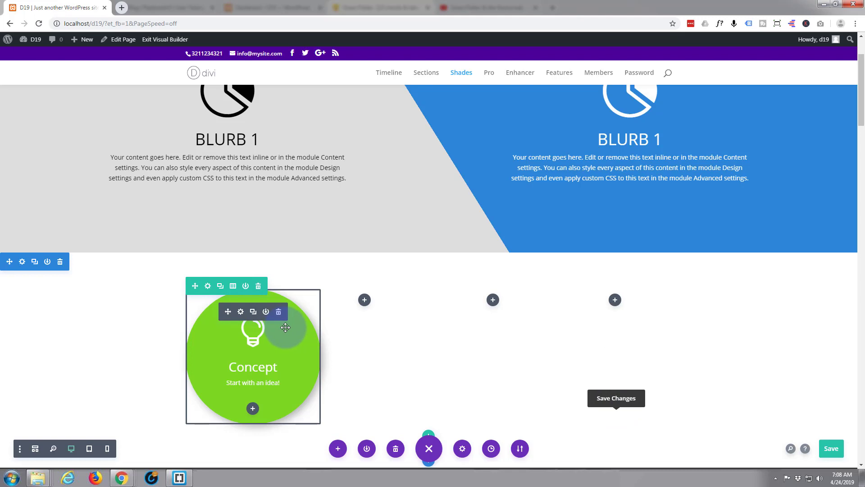
Duplicate the Concept blurb three times, placing one copy in each of the row's three empty columns
drag(285, 327, 257, 342)
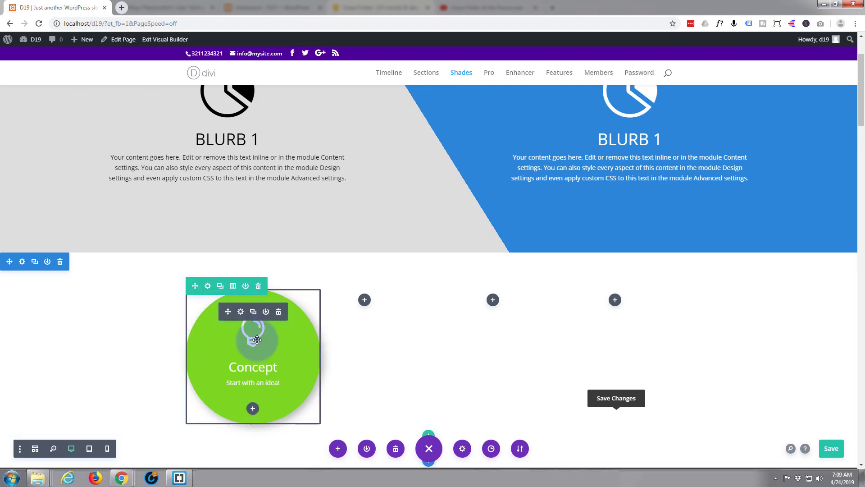
click(253, 313)
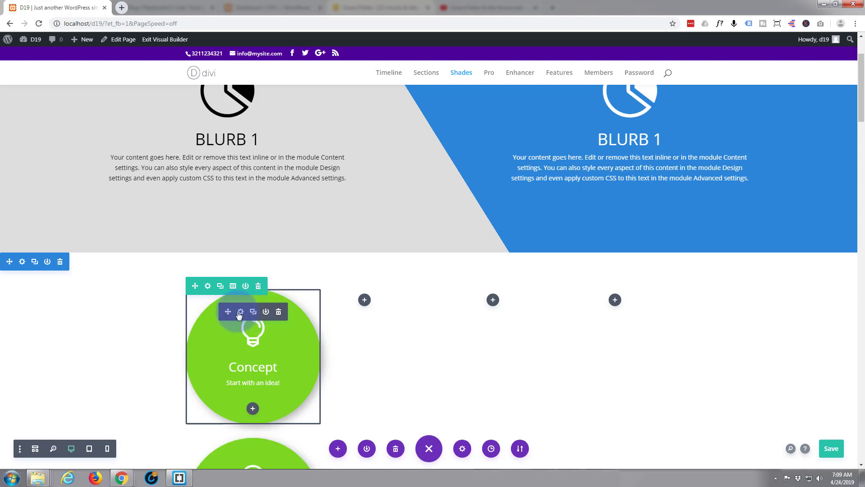
drag(229, 310, 379, 304)
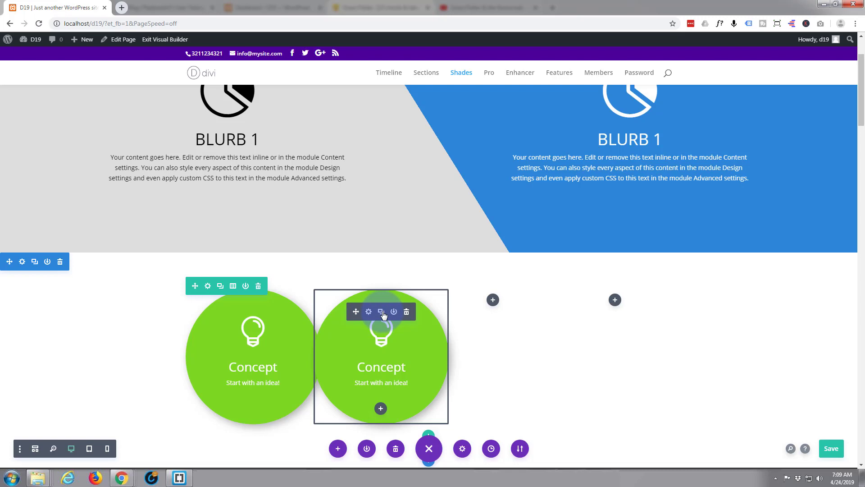
click(382, 311)
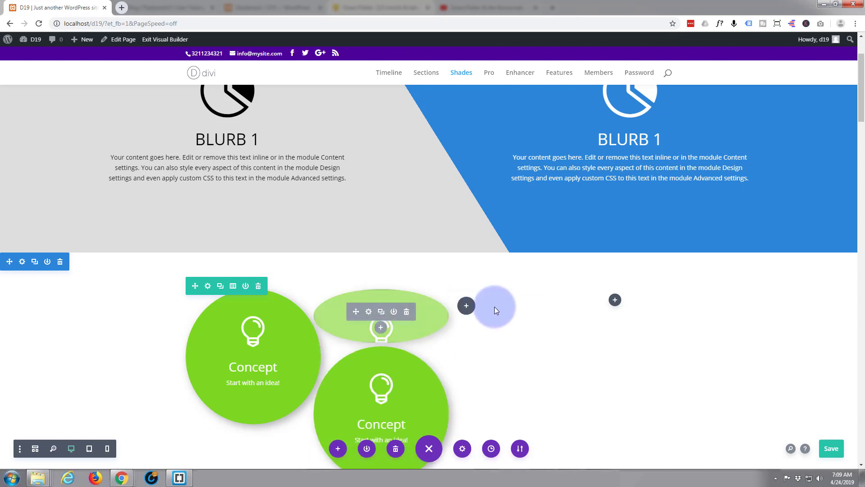
drag(494, 306, 505, 306)
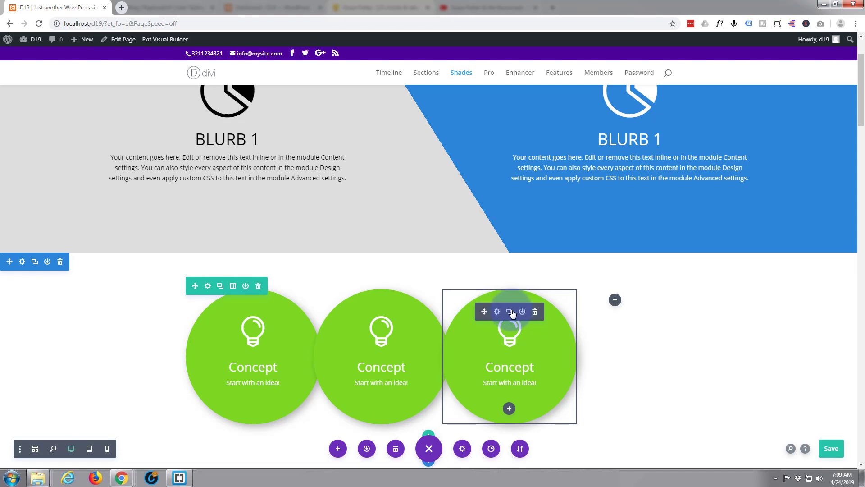
click(510, 313)
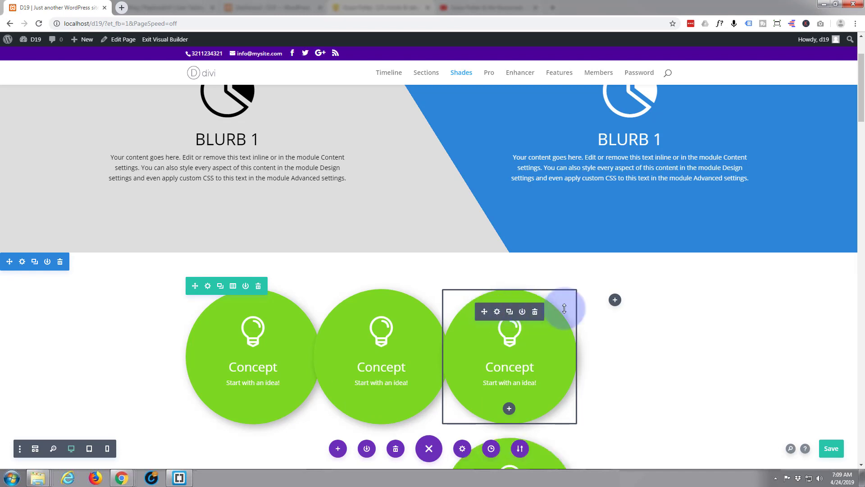
drag(564, 308, 627, 305)
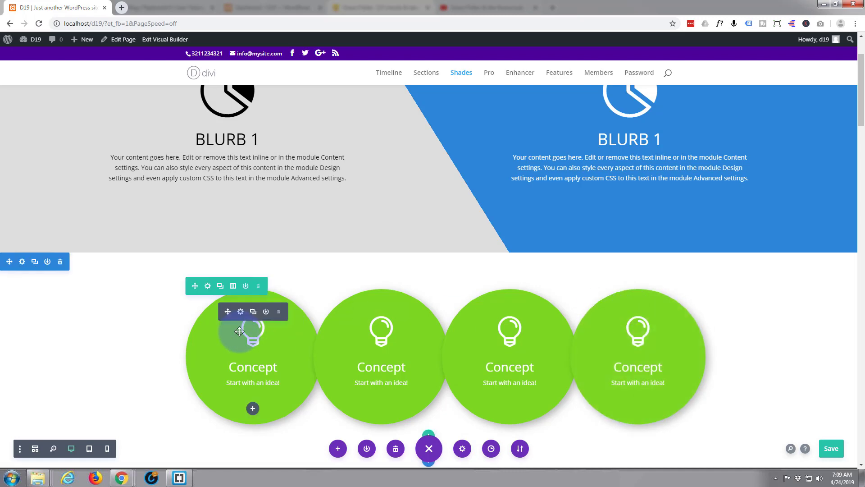
Change the second blurb's title to Design and its content text to "Put it on paper!"
scroll(236, 330, up, 1)
scroll(236, 330, down, 3)
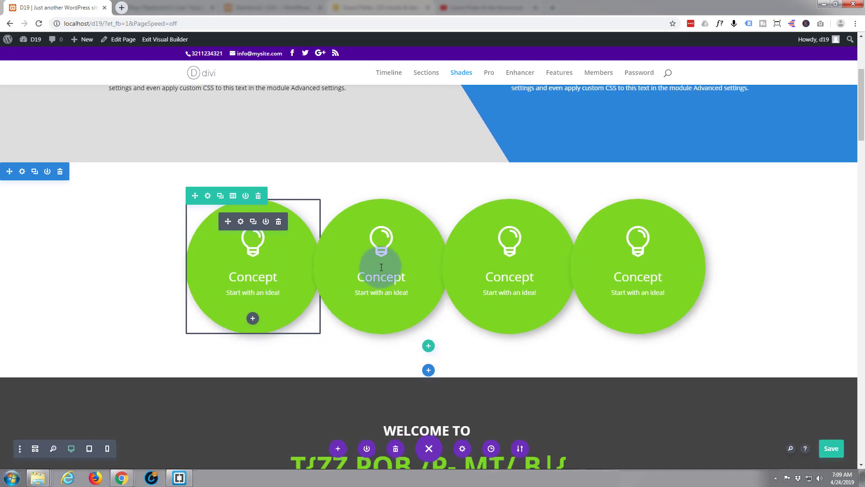
mouse_move(381, 263)
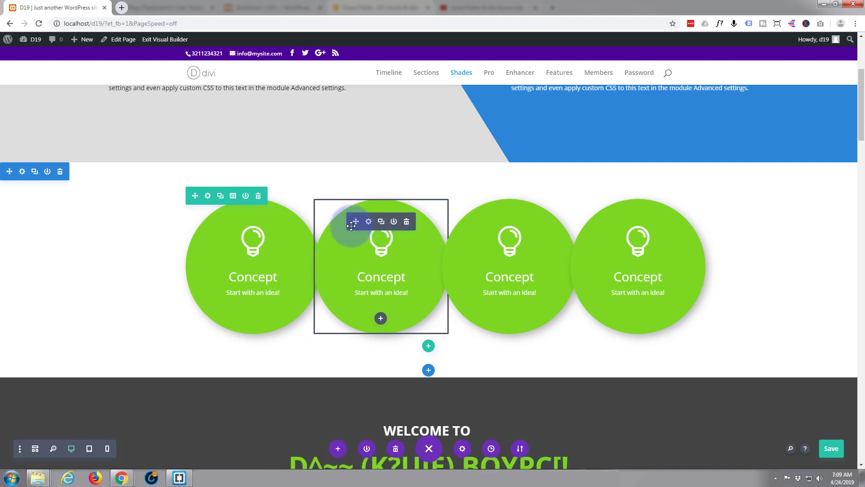
click(369, 223)
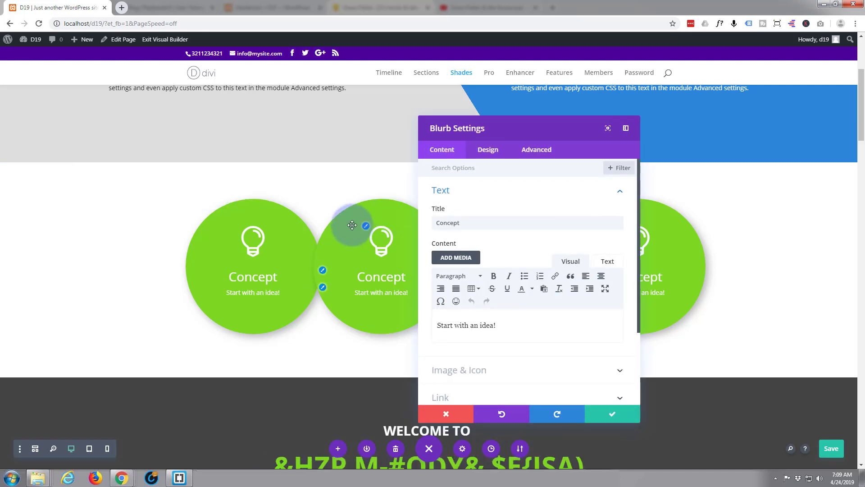
drag(461, 223, 405, 224)
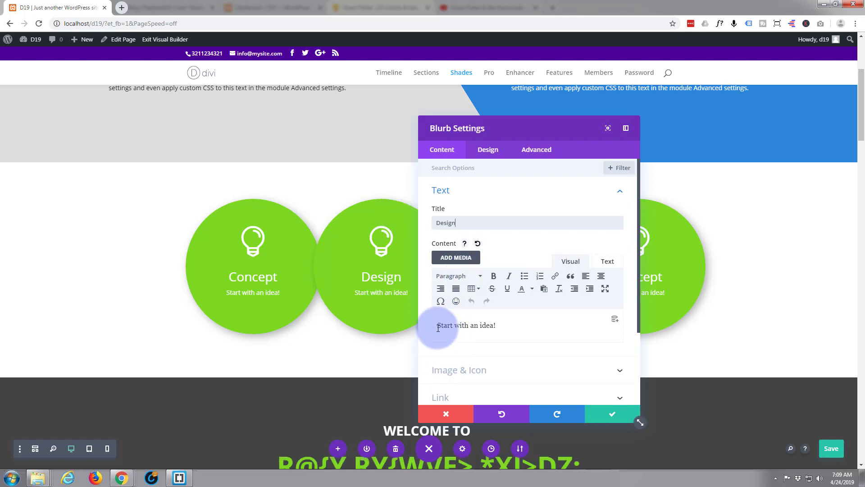
drag(436, 325, 492, 326)
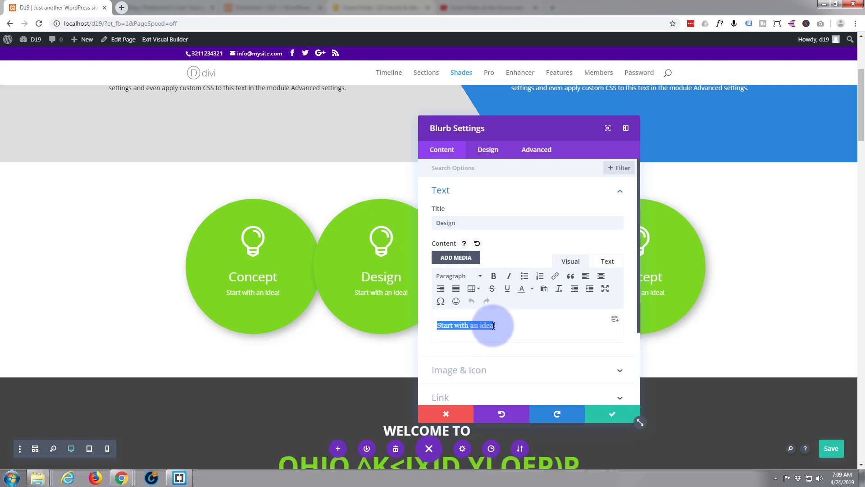
text(Put it on paper!)
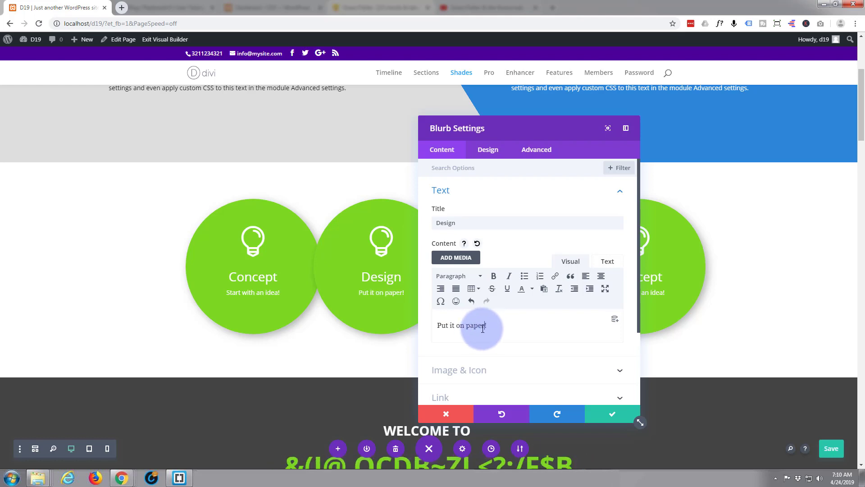
Set the Design blurb's background colour to the blue swatch #0c71c3
click(557, 190)
click(502, 274)
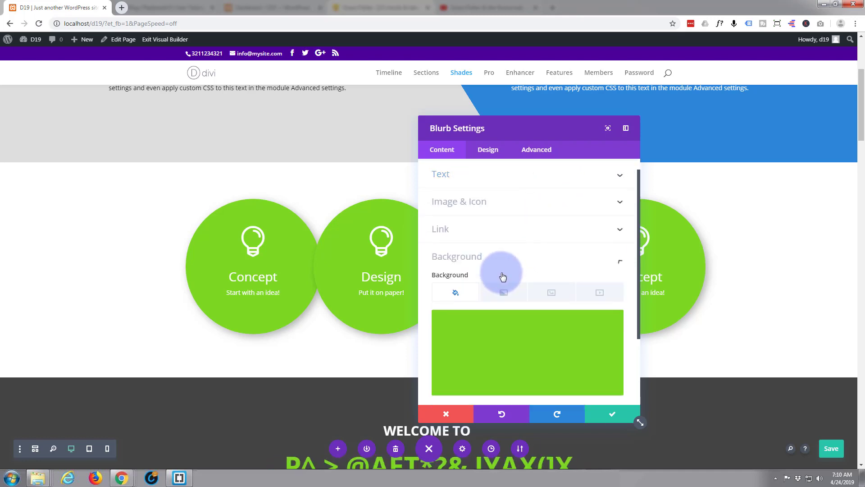
click(528, 286)
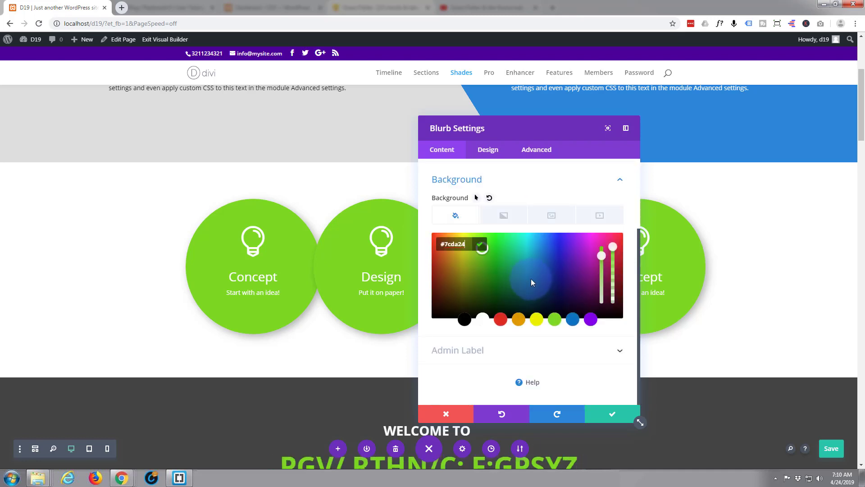
click(573, 320)
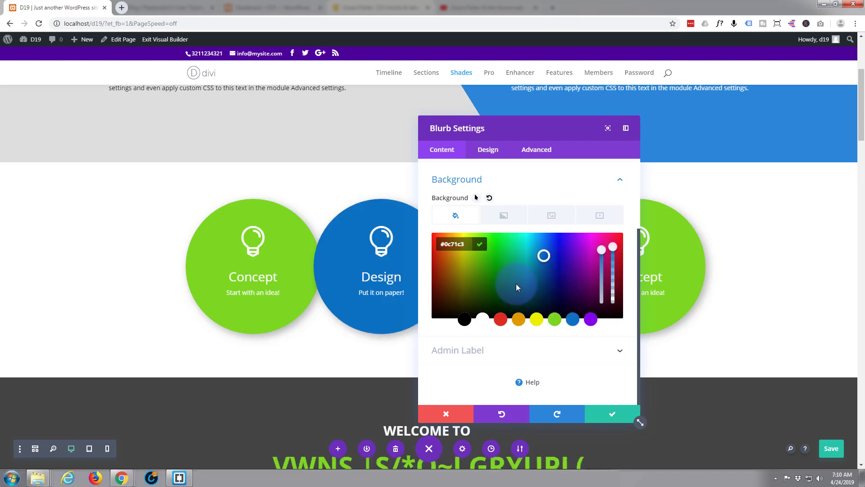
Change the Design blurb's icon to the pencil overlapping an open square and save the blurb's settings
scroll(511, 198, up, 3)
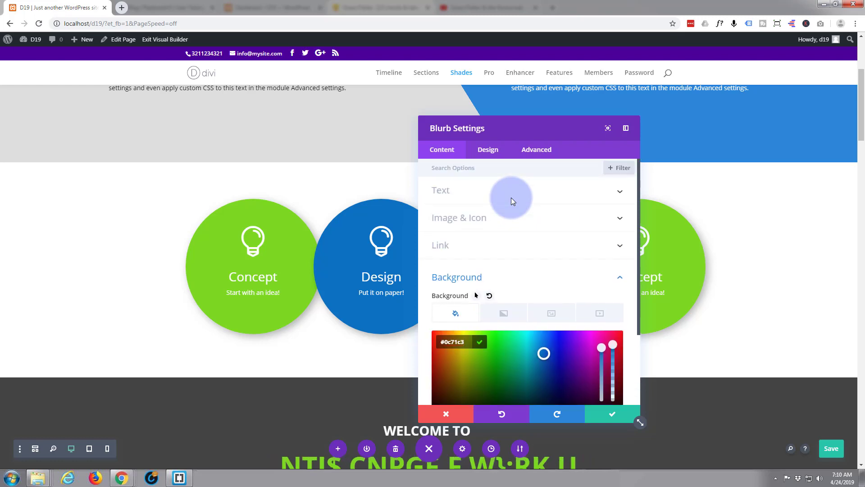
click(518, 219)
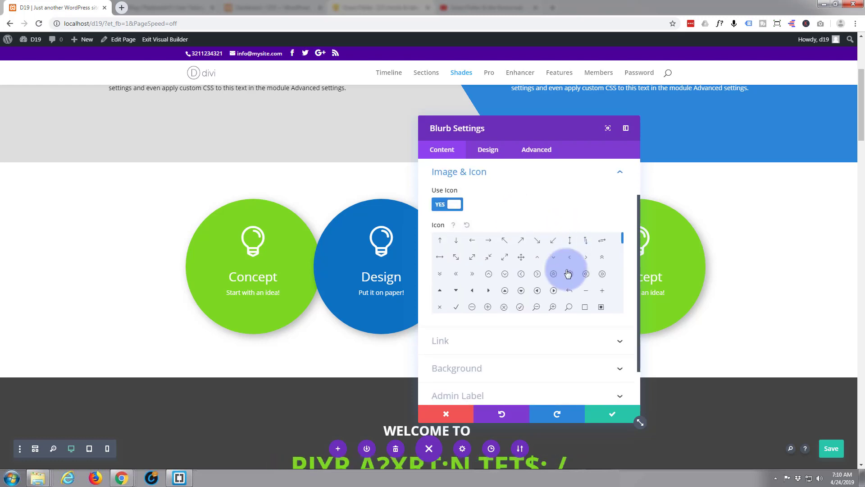
scroll(546, 273, down, 1)
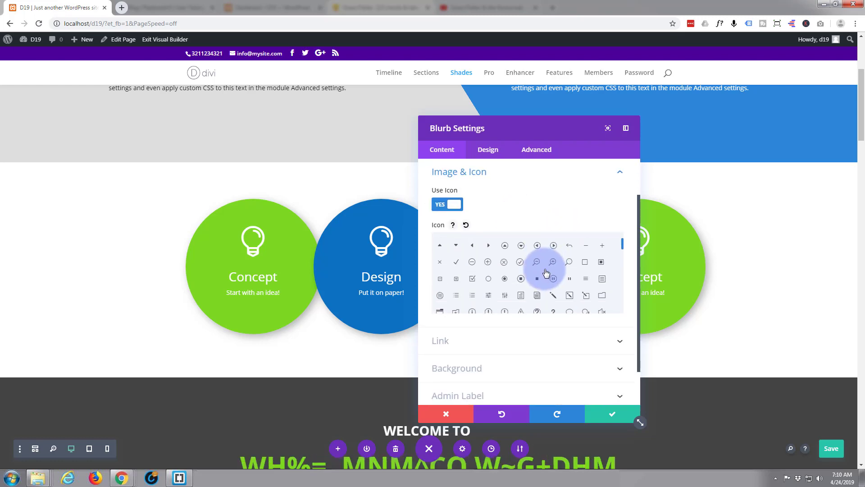
click(570, 296)
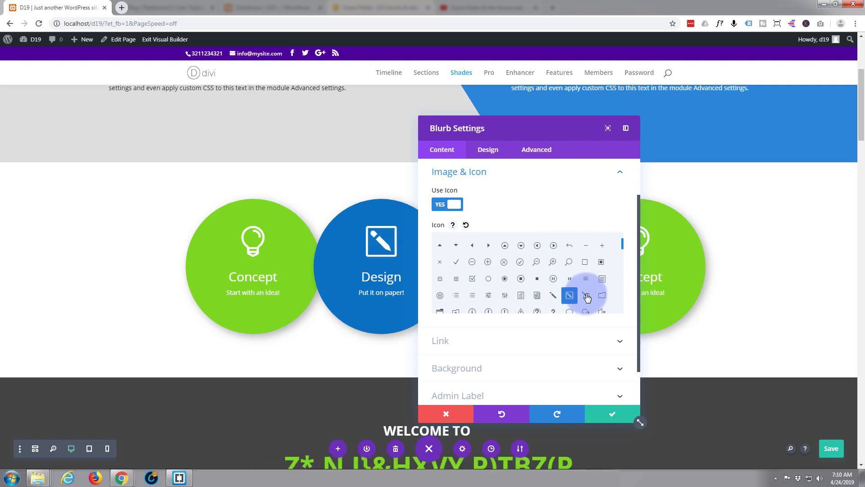
click(586, 296)
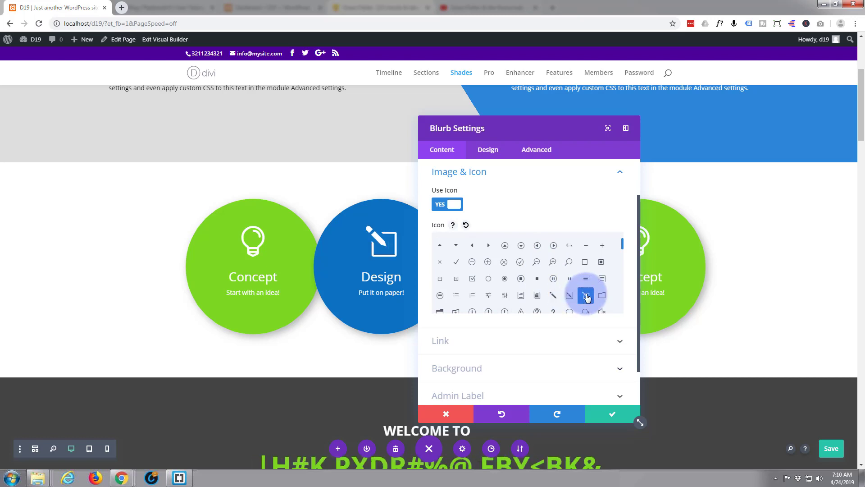
click(616, 415)
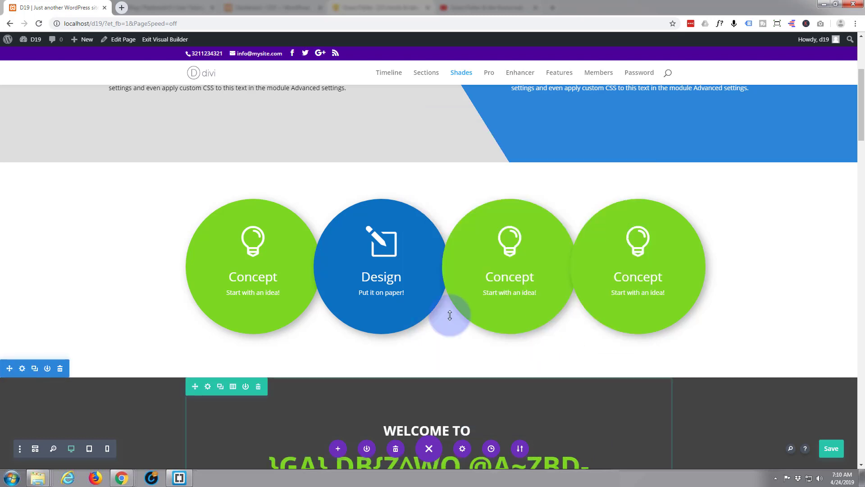
Change the third blurb's title to Build and its content text to "Get it built!"
mouse_move(497, 224)
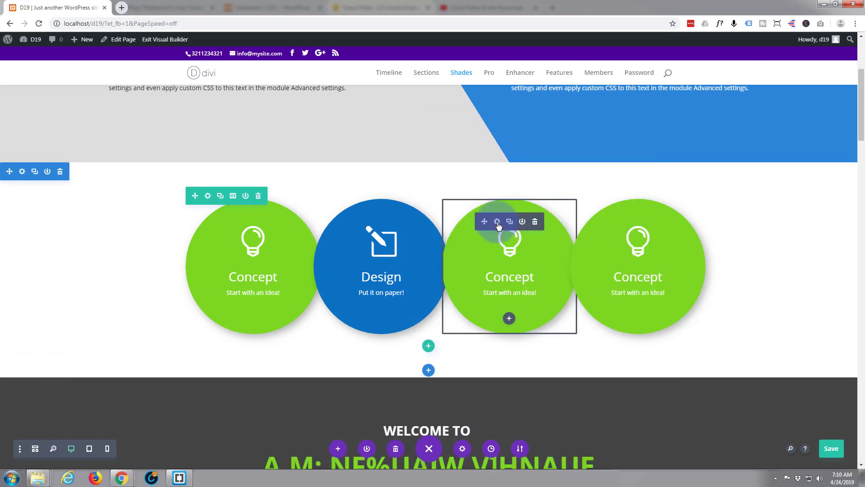
click(497, 222)
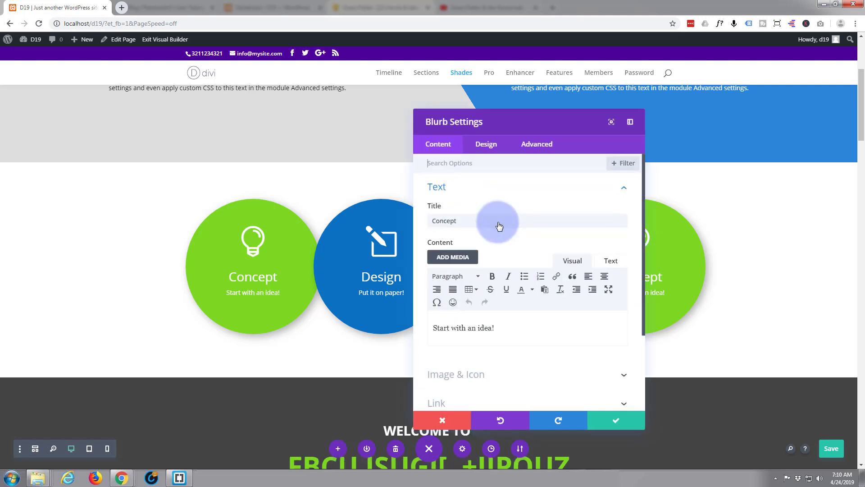
drag(500, 222, 431, 224)
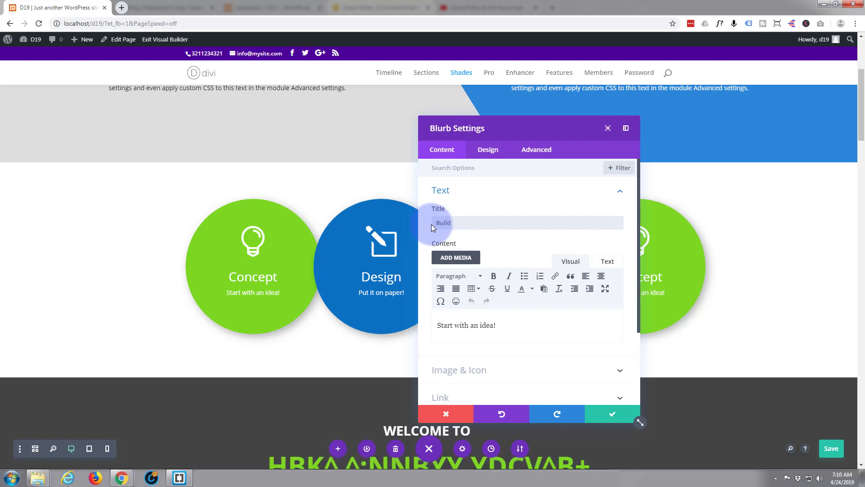
drag(493, 325, 430, 325)
text(Get it built!)
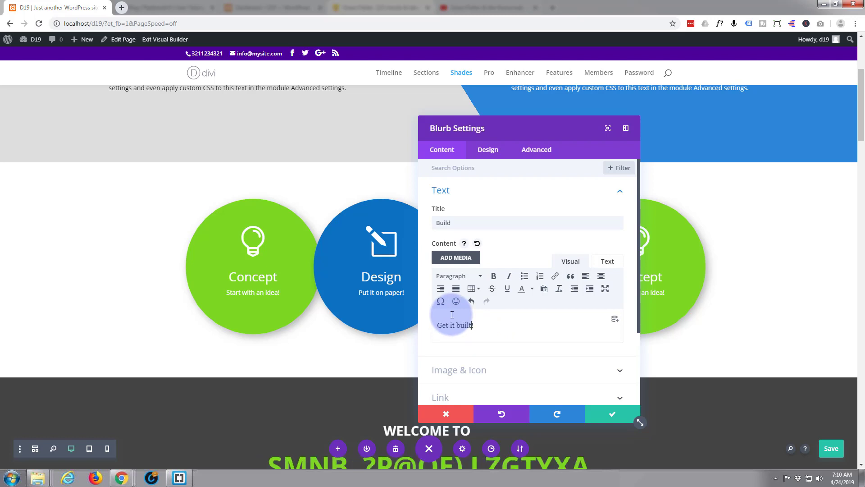
Change the Build blurb's icon from the lightbulb to the atom symbol
click(552, 197)
drag(480, 132, 244, 122)
click(205, 206)
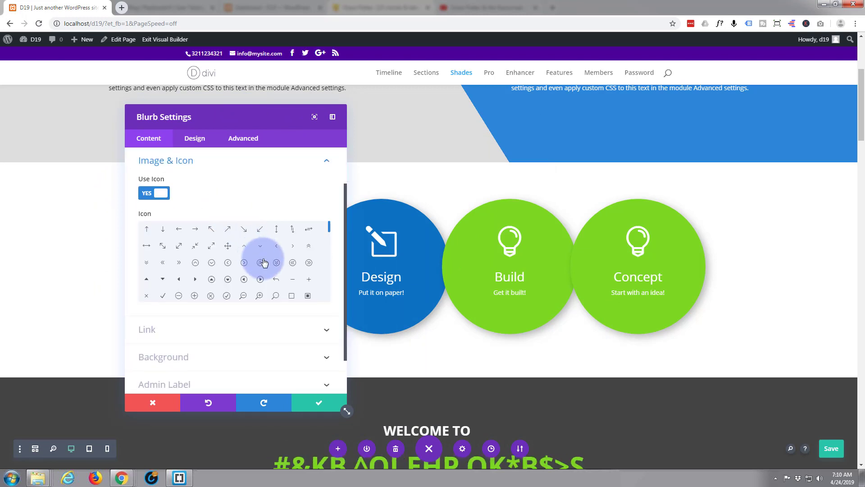
scroll(266, 259, down, 3)
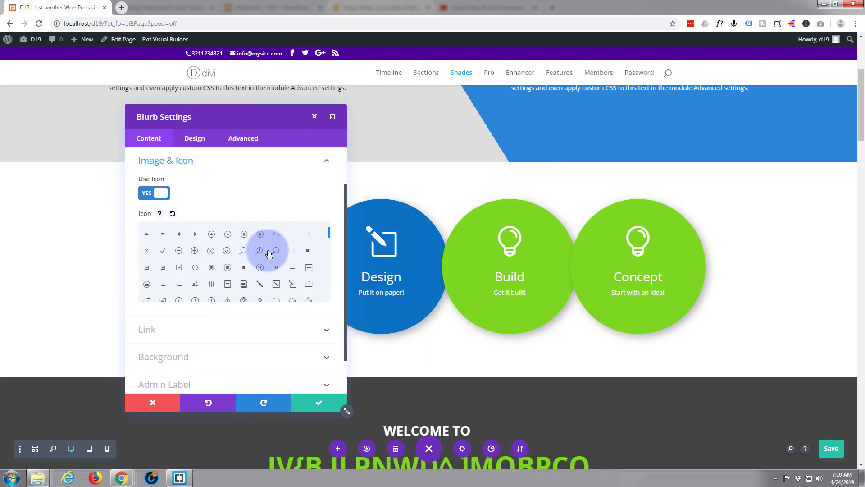
scroll(269, 254, down, 3)
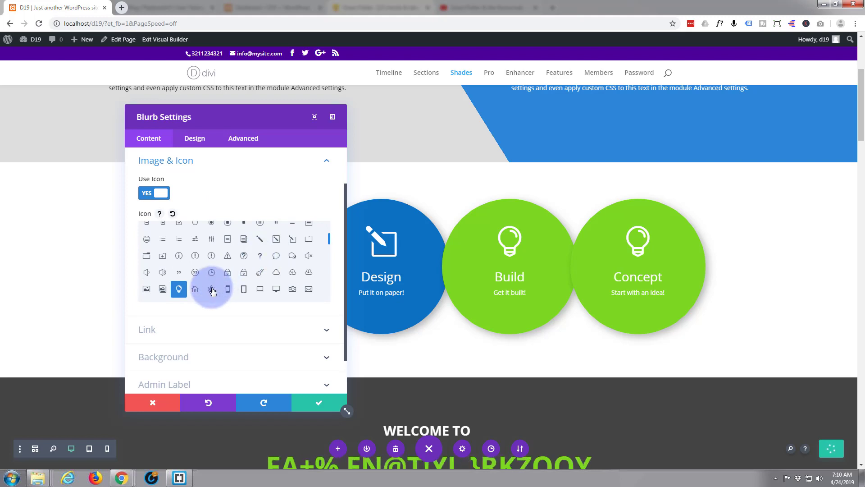
click(210, 291)
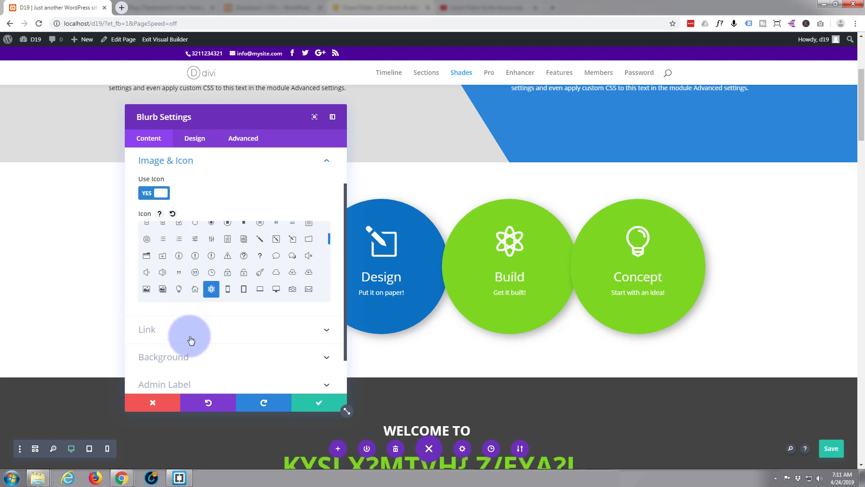
Set the Build blurb's background colour to the red swatch #e02b20 and save the blurb's settings
click(197, 358)
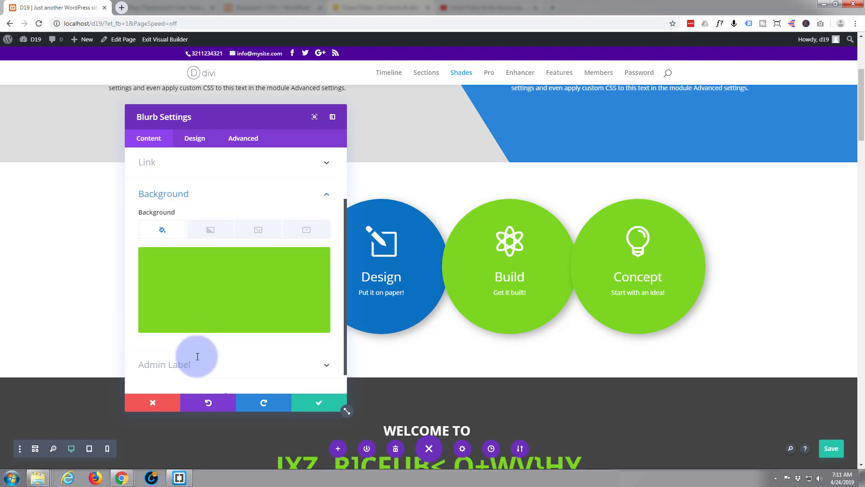
click(249, 299)
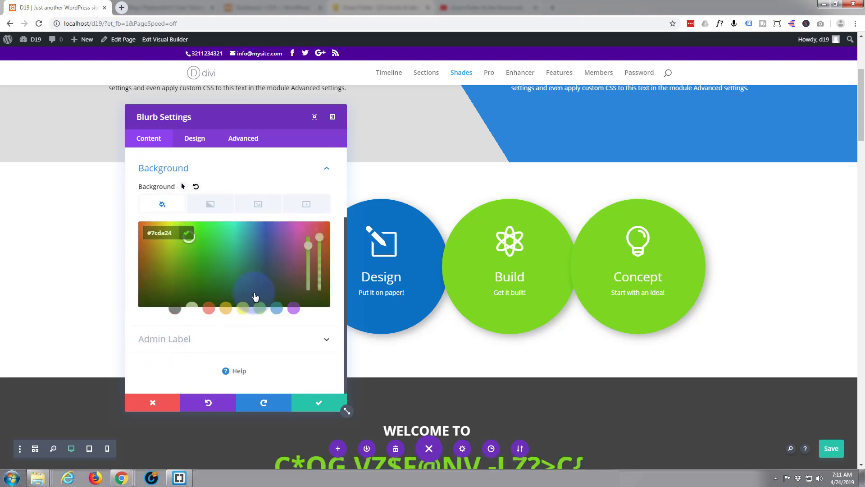
click(207, 309)
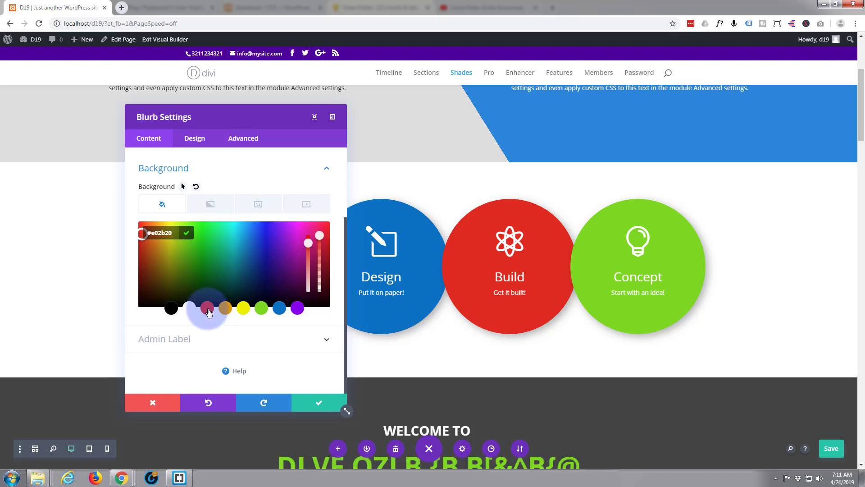
click(330, 407)
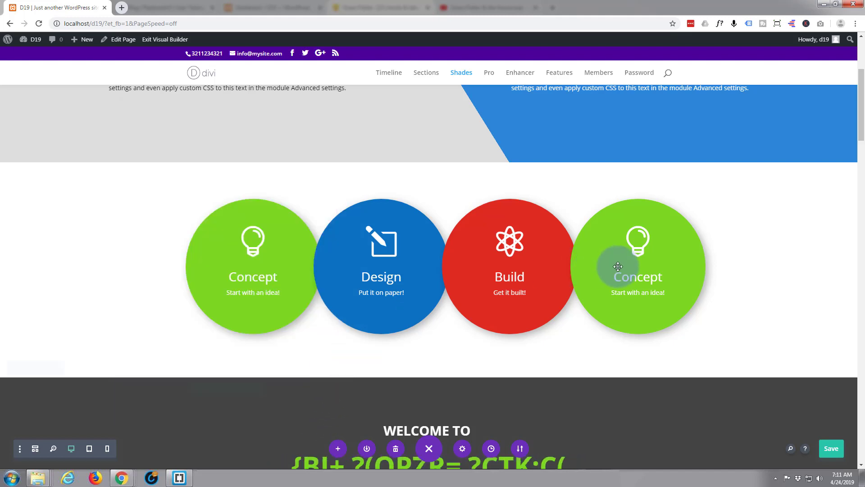
Change the fourth blurb's title to Upload and its content text to "Get it out there!"
mouse_move(644, 265)
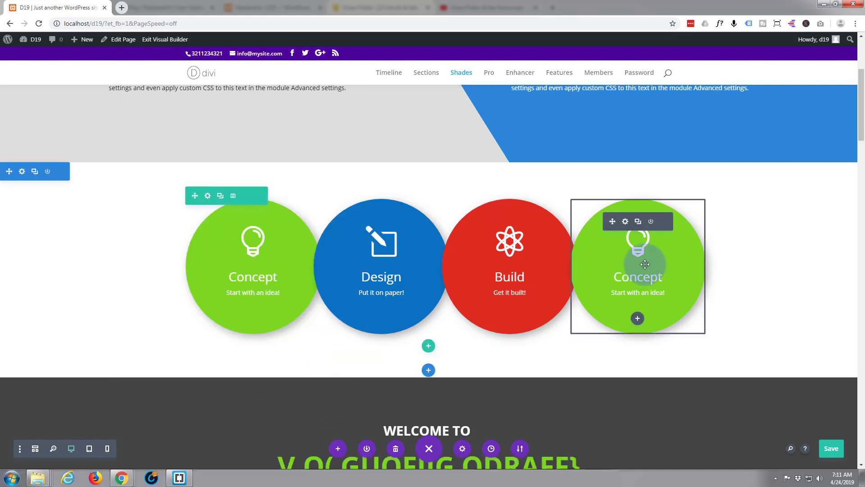
click(626, 222)
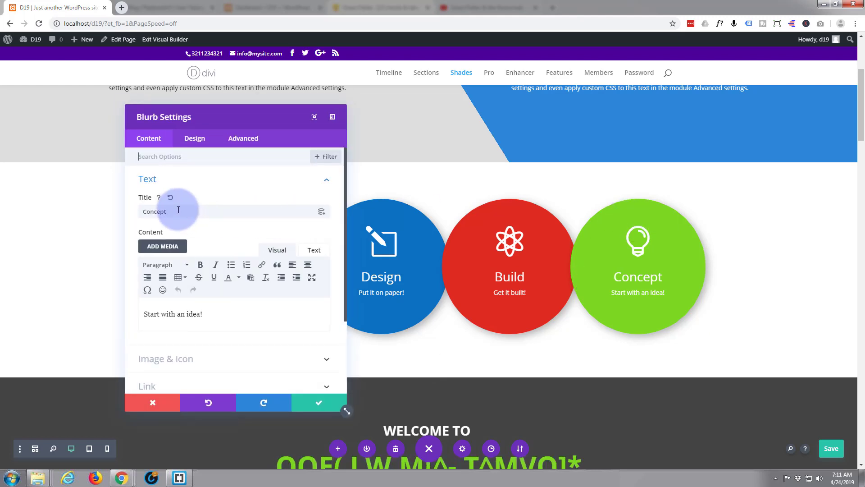
drag(179, 210, 128, 213)
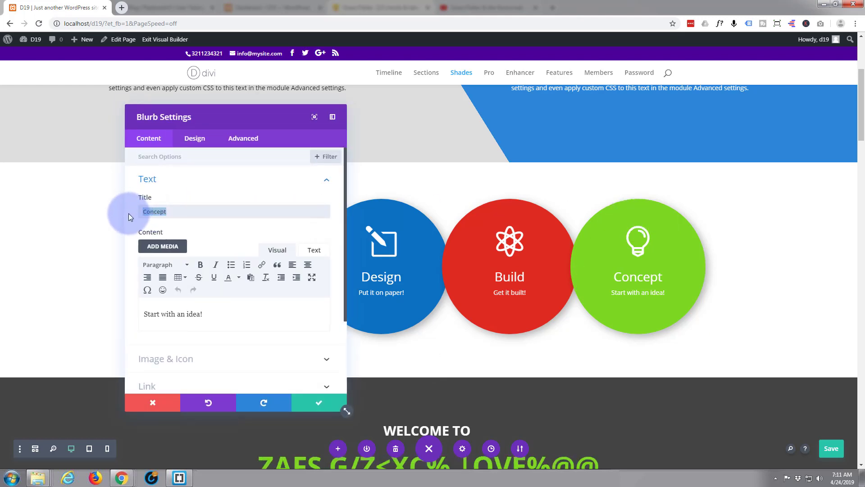
text(Upload)
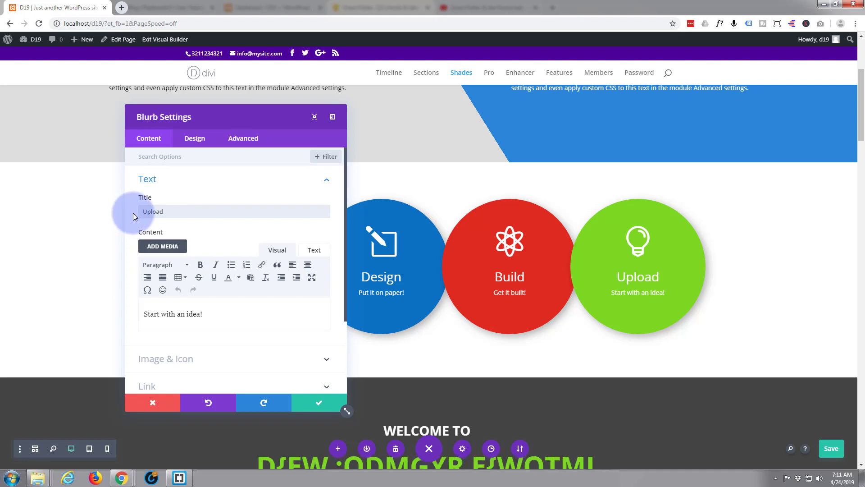
drag(201, 314, 138, 311)
text(Ge)
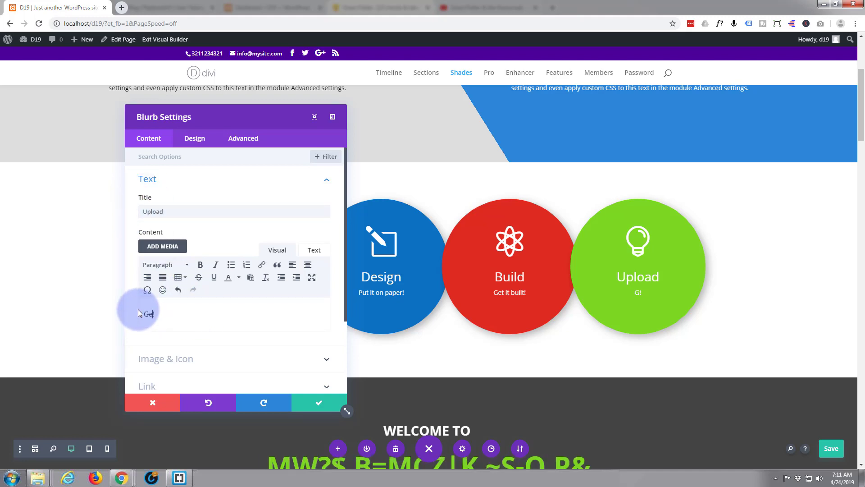
text(t it out the)
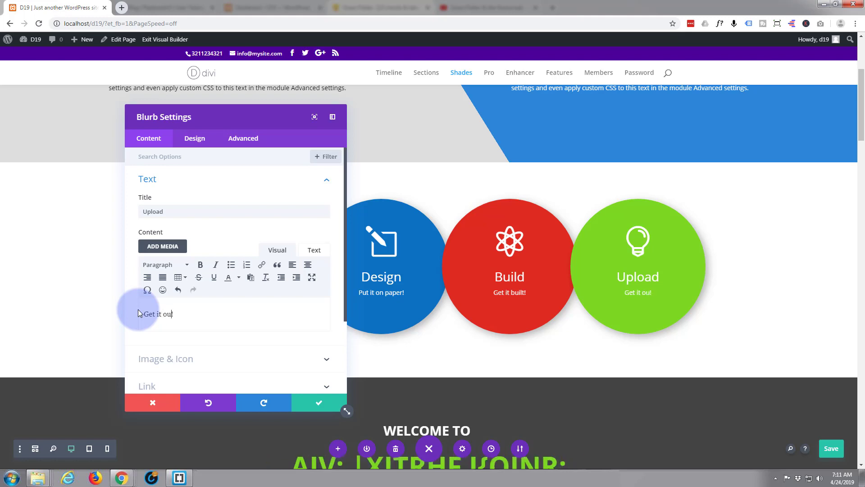
text(re)
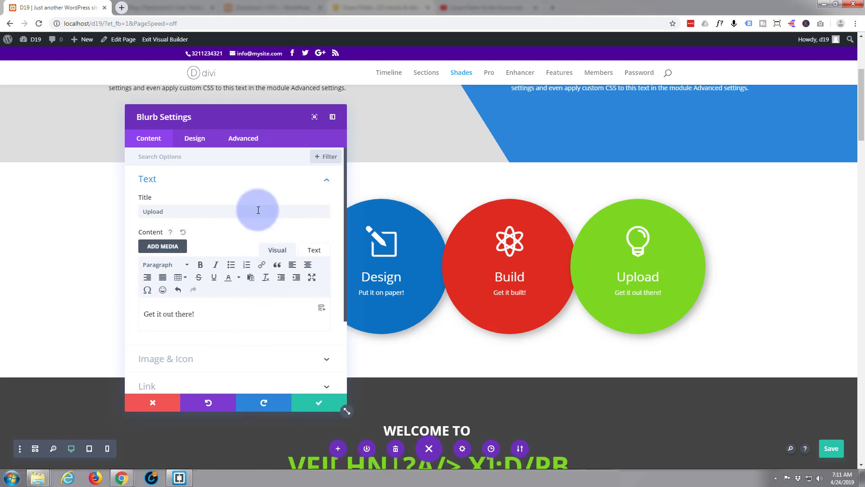
Change the Upload blurb's icon to the cloud with an upward arrow
click(261, 187)
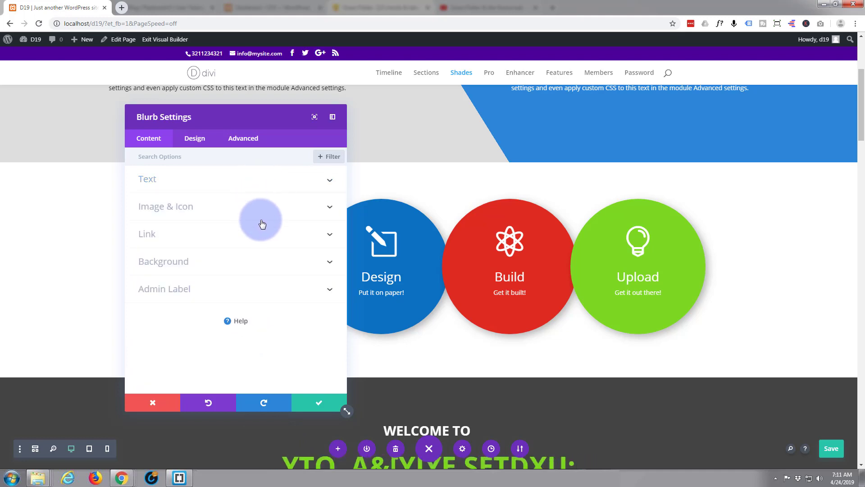
click(211, 212)
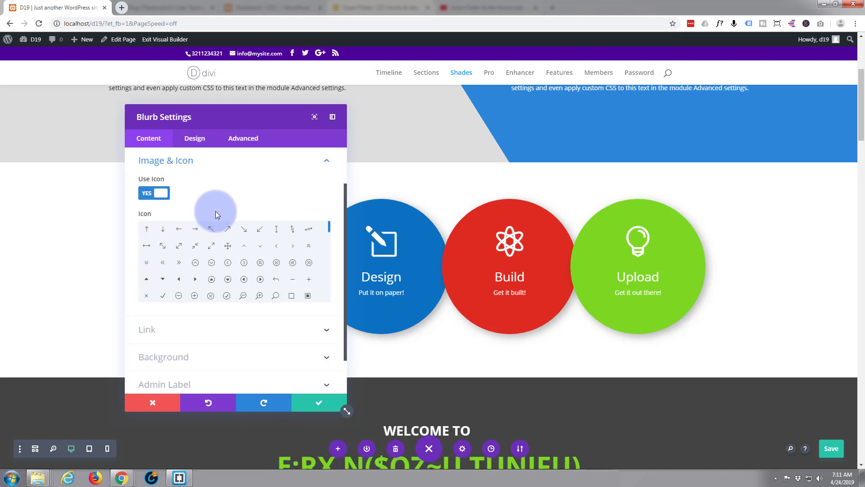
scroll(274, 263, down, 6)
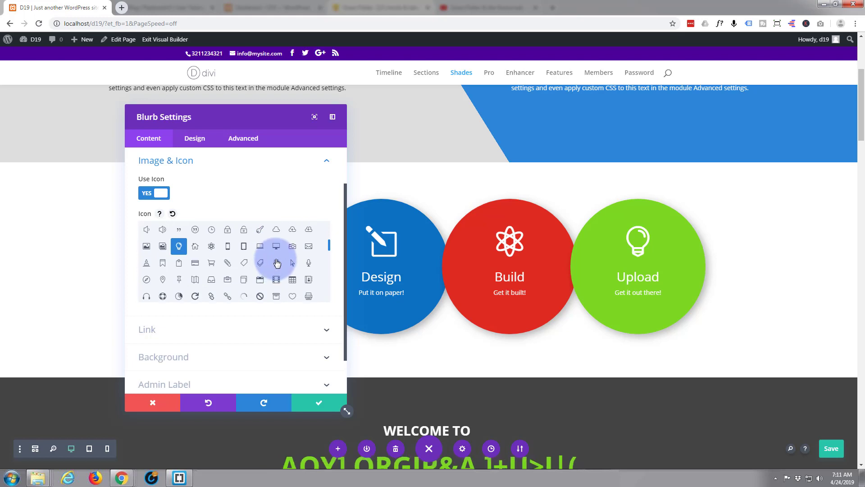
click(292, 272)
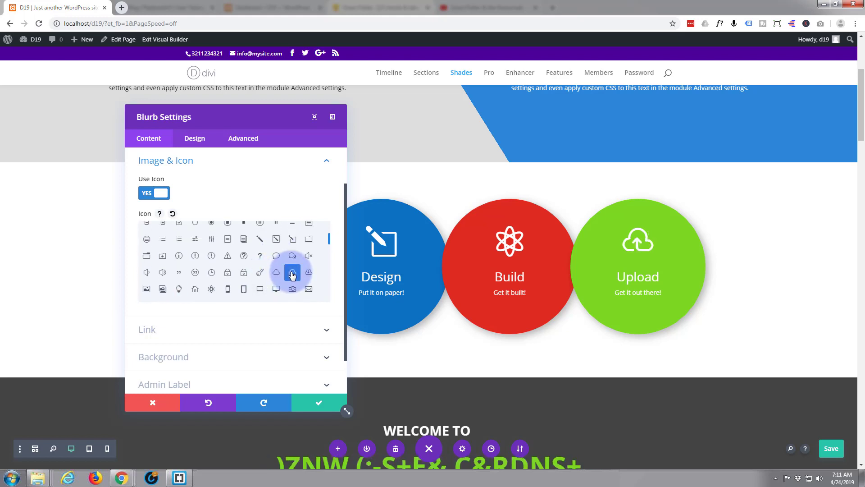
Set the Upload blurb's background colour to the purple swatch #8300e9 and save the blurb's settings
click(203, 356)
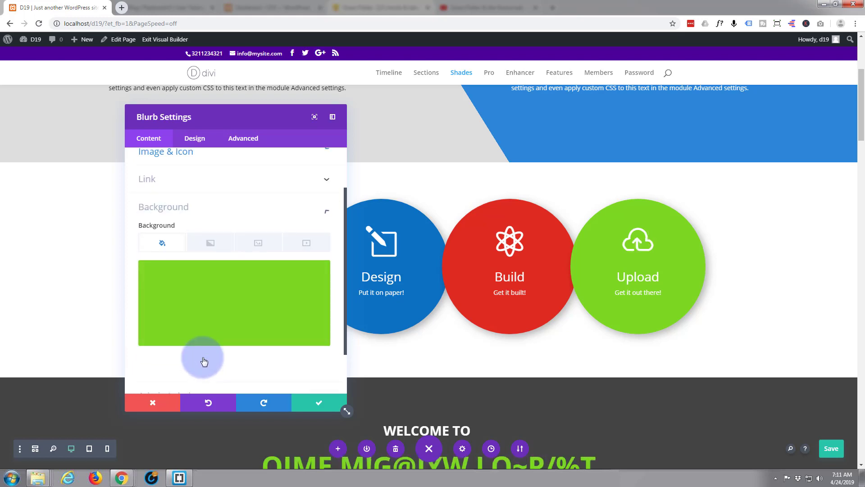
click(228, 293)
click(297, 308)
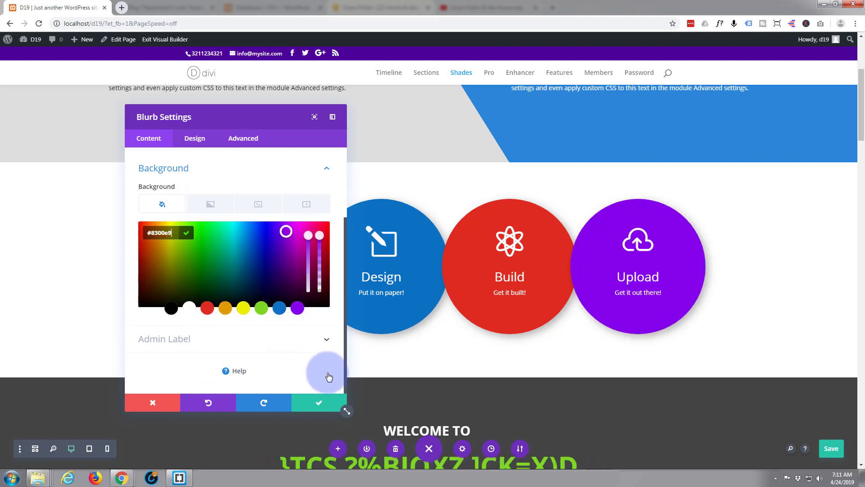
click(319, 403)
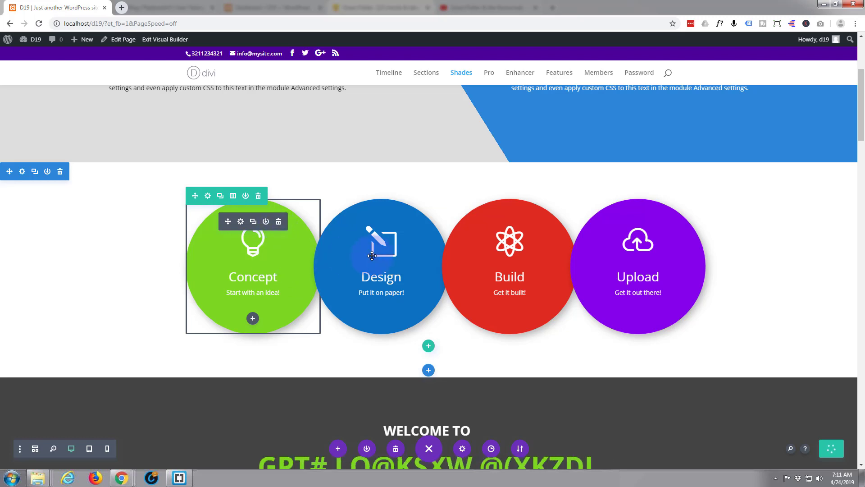
Raise the Design blurb by setting its custom top margin to -70px, and save the blurb's settings
click(369, 223)
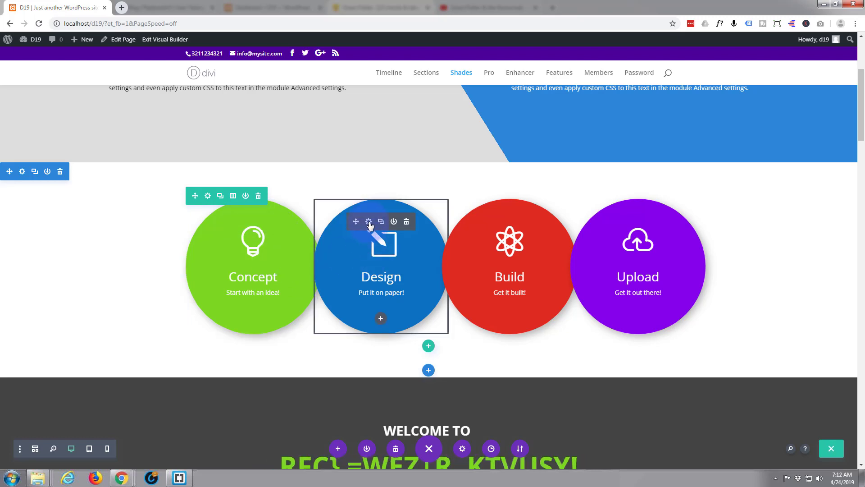
click(369, 224)
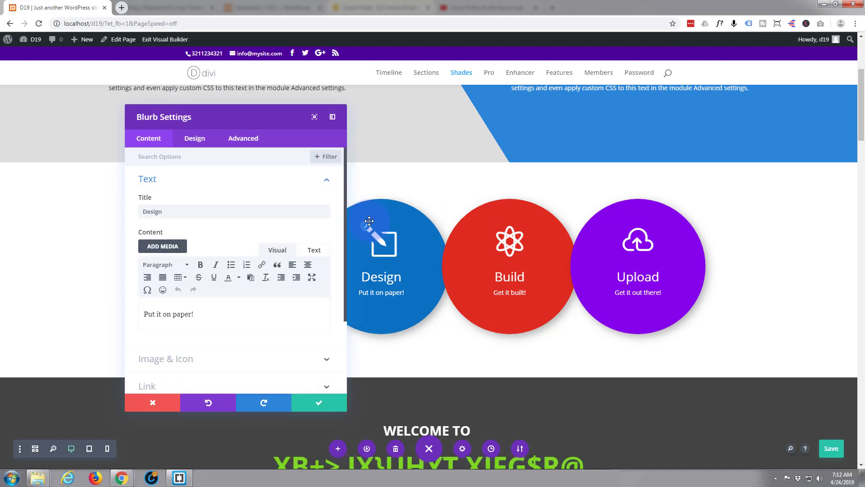
click(200, 142)
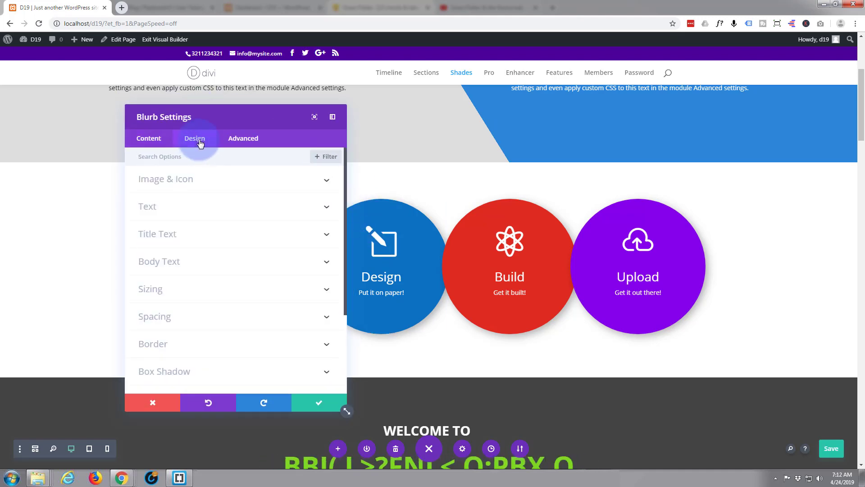
drag(206, 112, 642, 130)
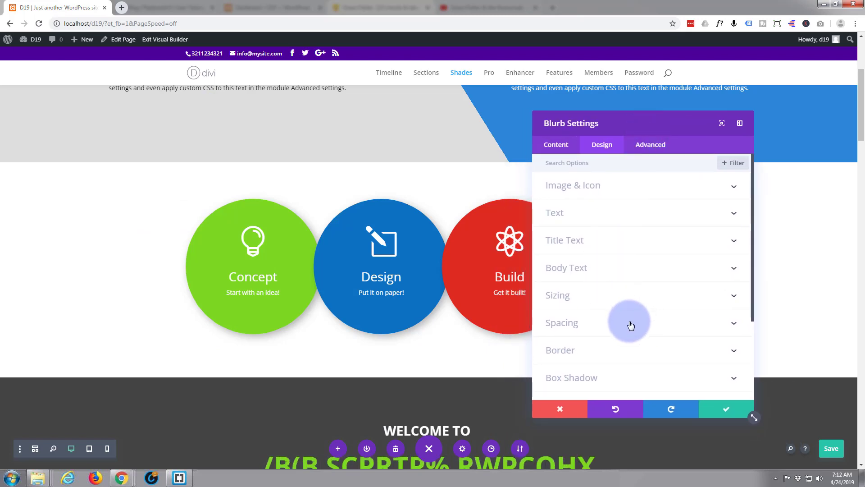
click(630, 324)
click(559, 194)
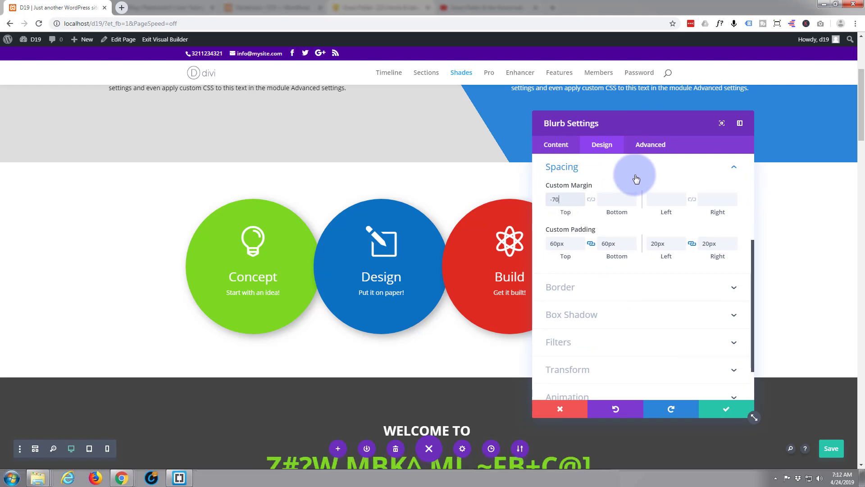
text(-70px)
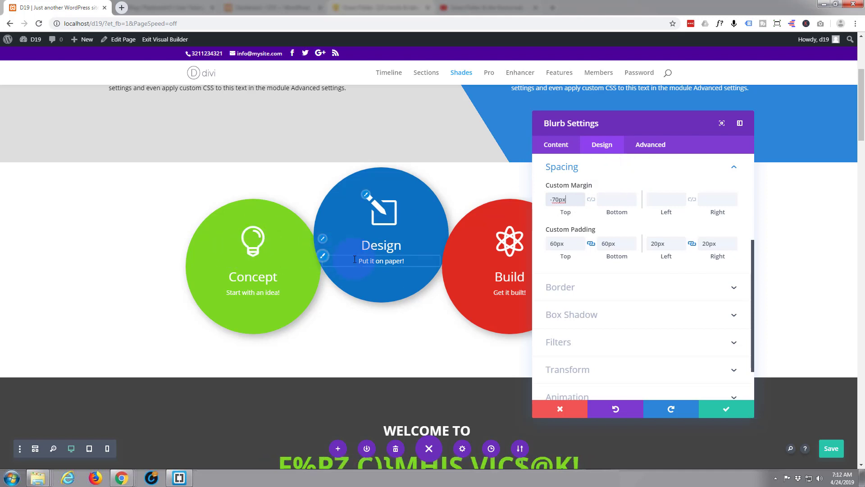
click(562, 259)
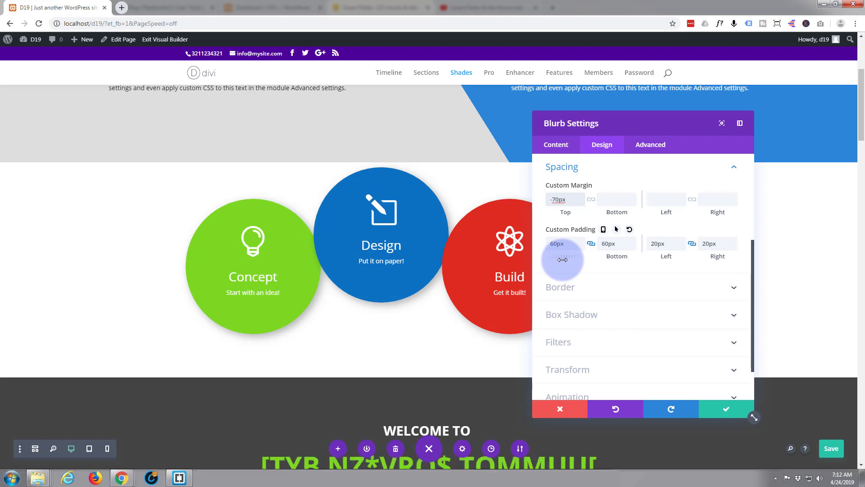
click(726, 409)
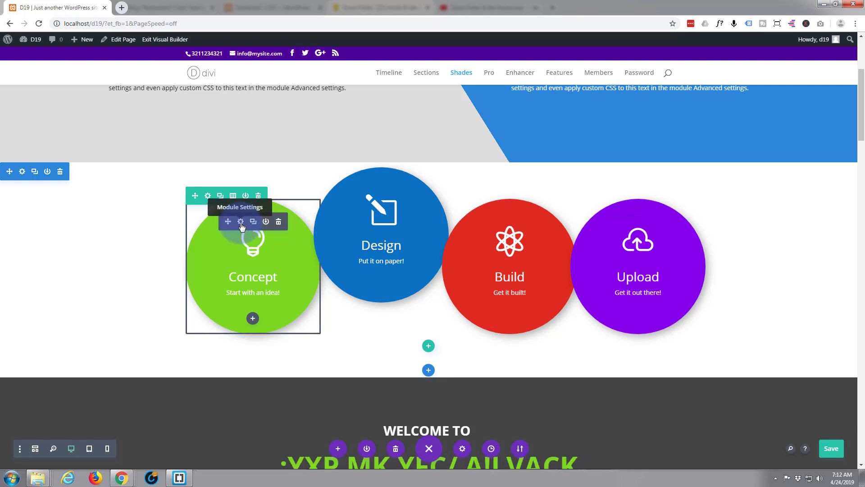
Shift the Concept blurb toward the Design blurb by setting its custom left margin to 50px
click(241, 223)
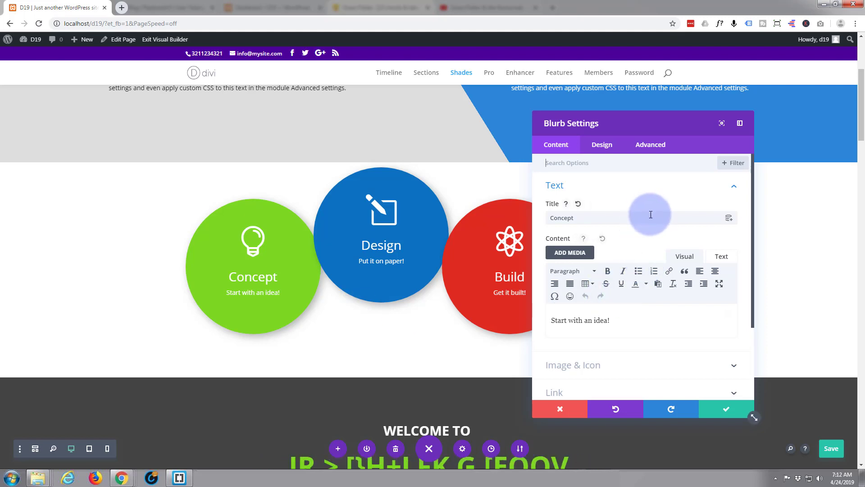
click(610, 147)
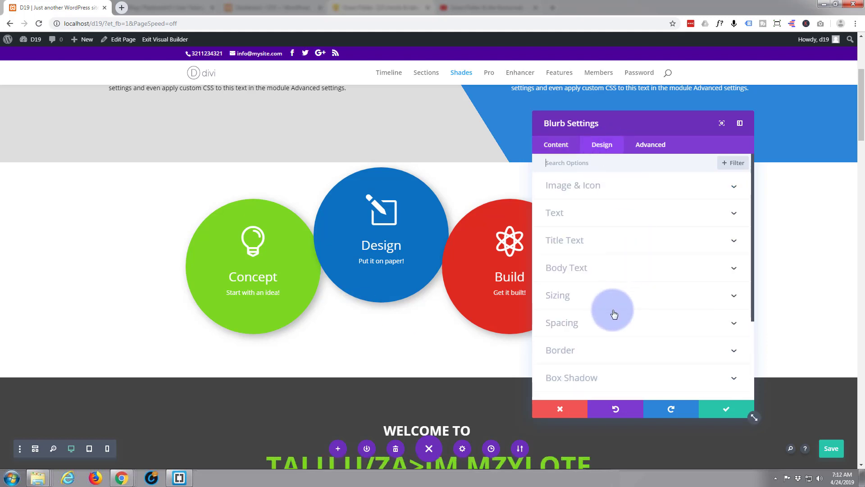
click(610, 323)
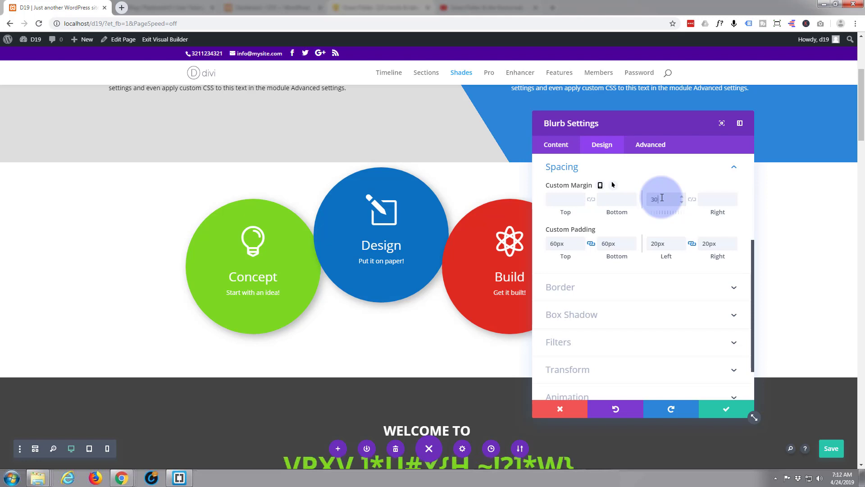
text(px)
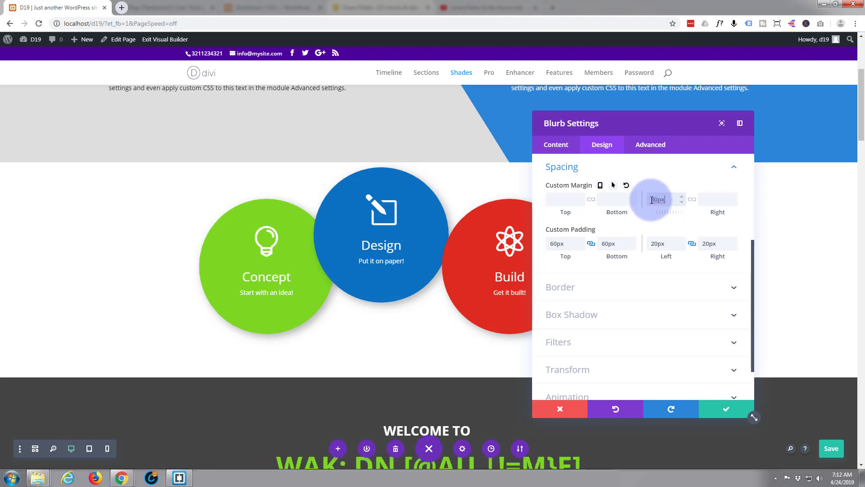
drag(651, 200, 653, 199)
text(5)
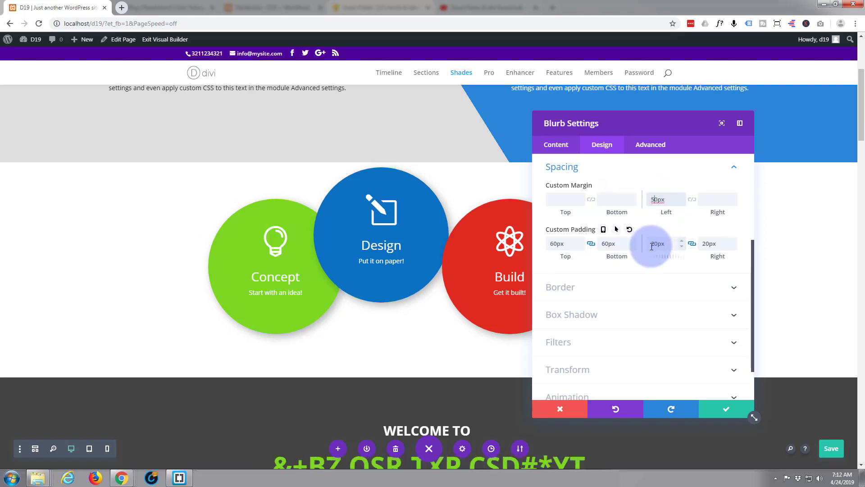
Make the Concept blurb's green background semi-transparent at rgba(124,218,36,0.8), and save the blurb's settings
click(556, 145)
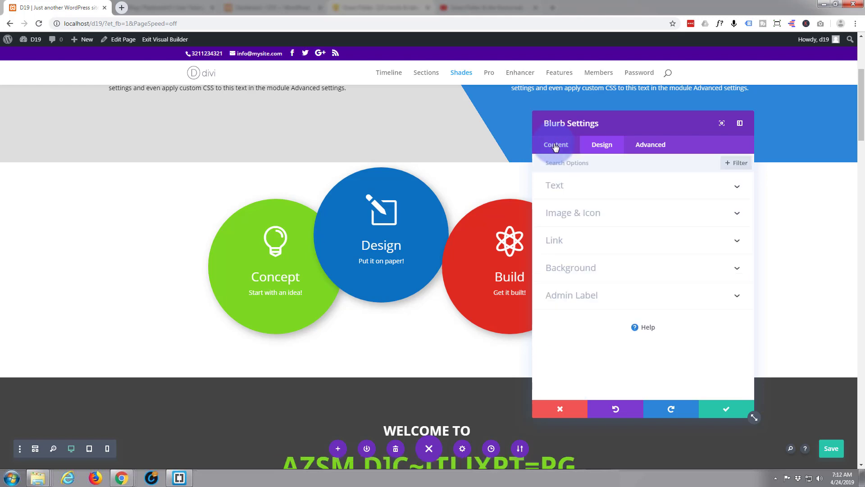
click(594, 270)
click(705, 280)
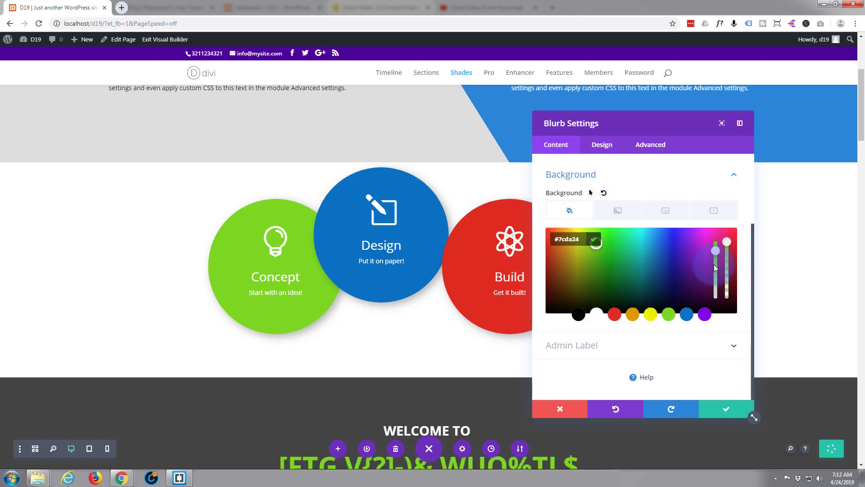
click(728, 251)
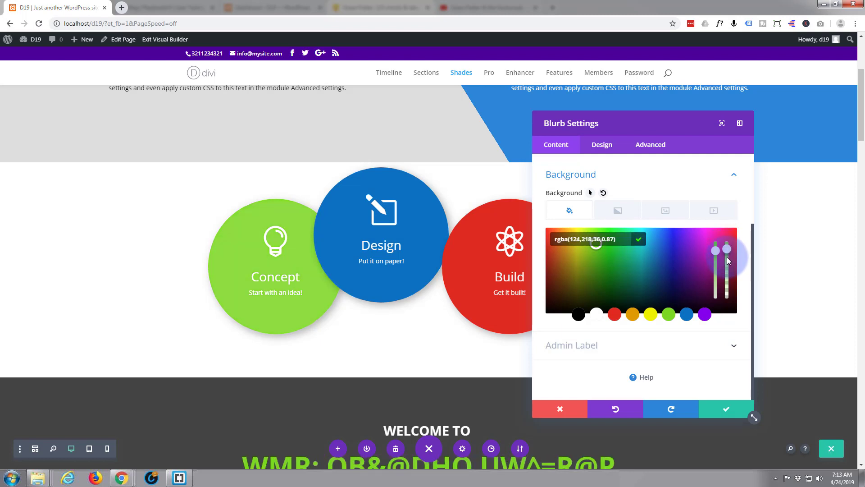
drag(727, 258, 726, 258)
click(717, 383)
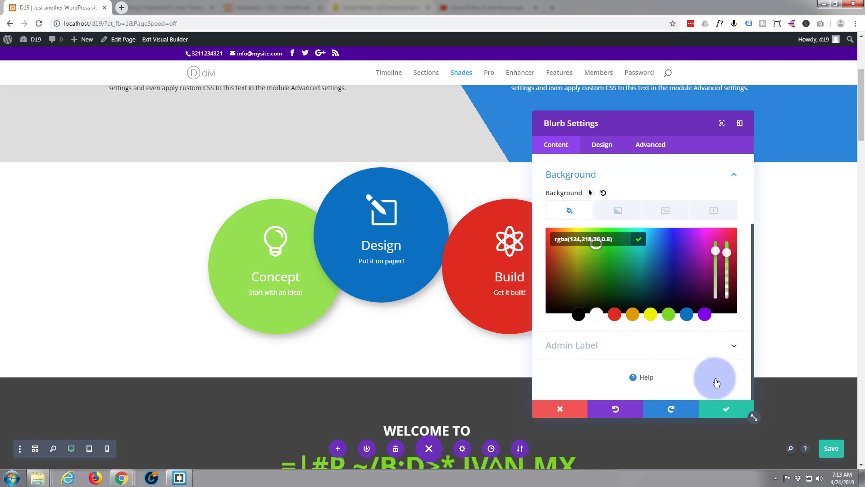
click(725, 408)
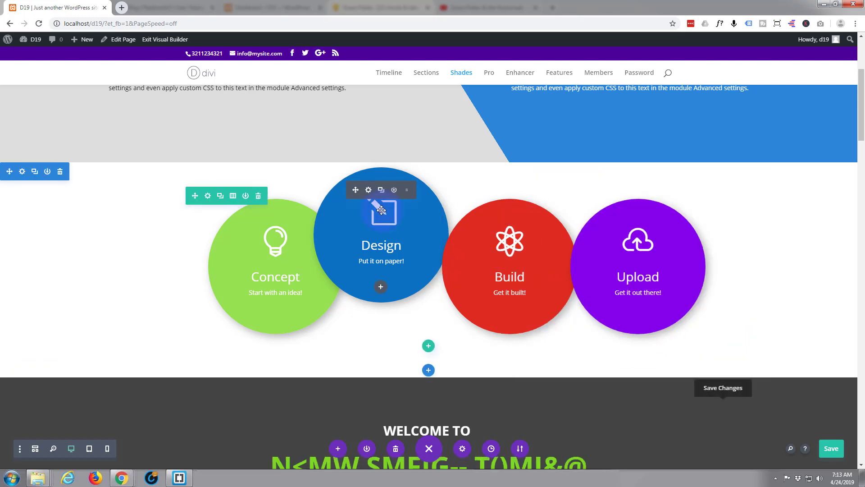
Make the Design blurb's blue background semi-transparent at rgba(12,113,195,0.61), and save the blurb's settings
click(369, 189)
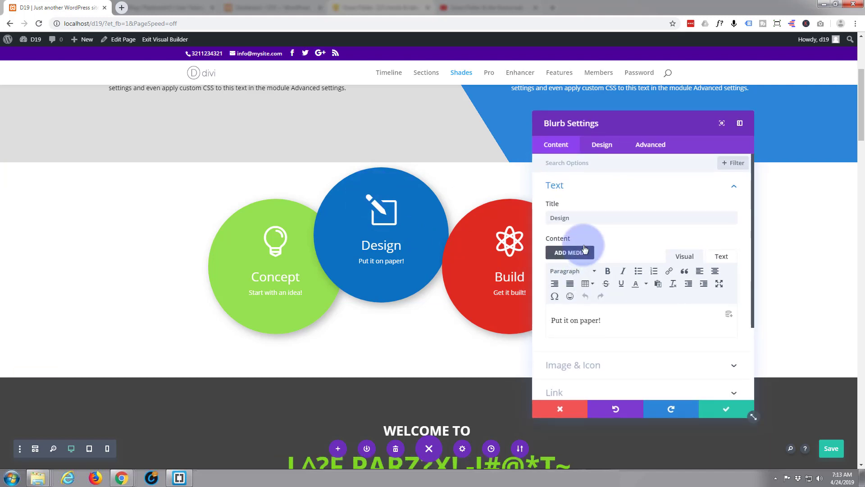
scroll(616, 329, down, 2)
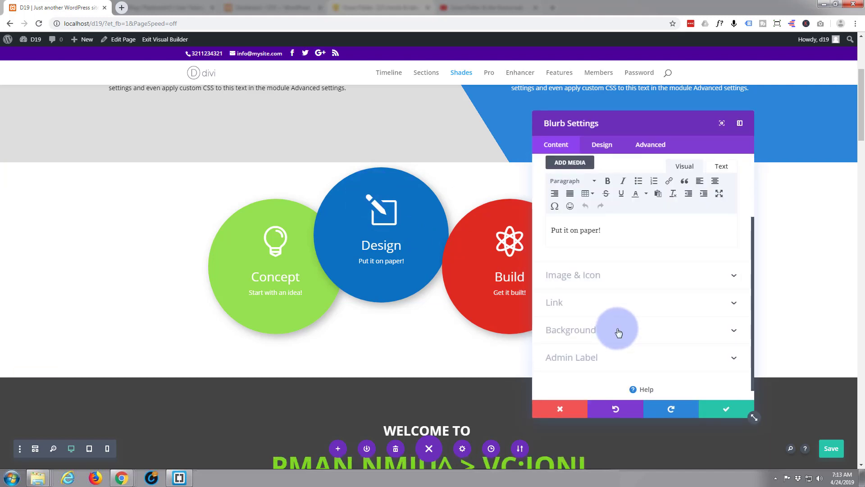
click(617, 332)
click(688, 277)
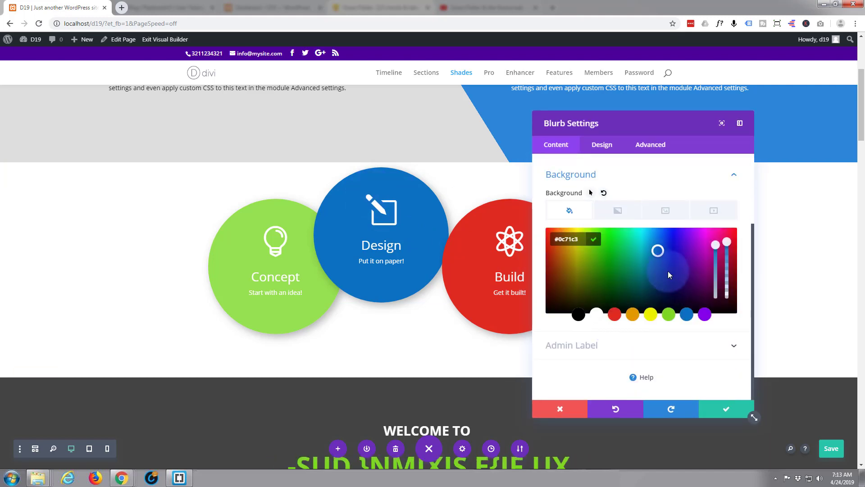
drag(728, 243, 730, 272)
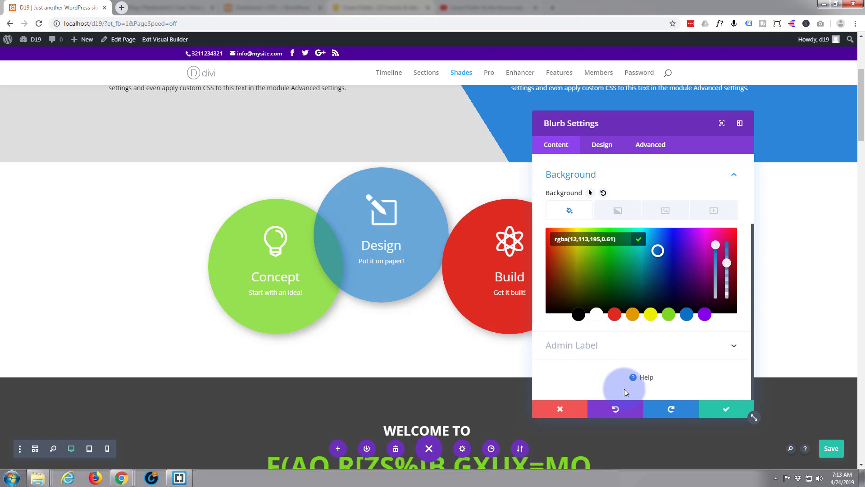
click(729, 410)
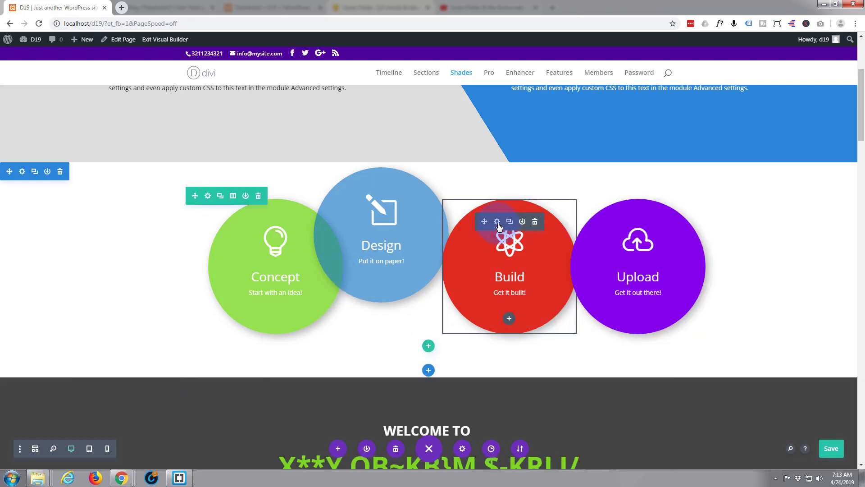
Make the Build blurb's red background semi-transparent at rgba(224,43,32,0.77)
click(497, 221)
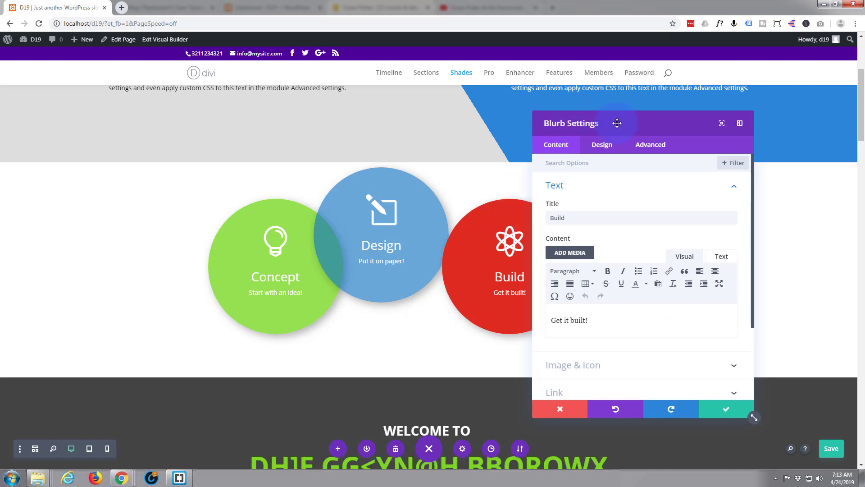
drag(617, 124, 681, 128)
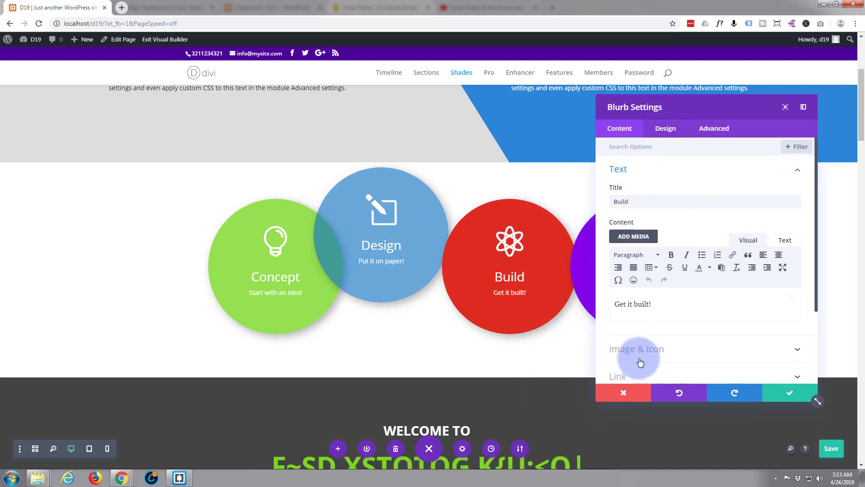
scroll(654, 279, down, 2)
click(654, 317)
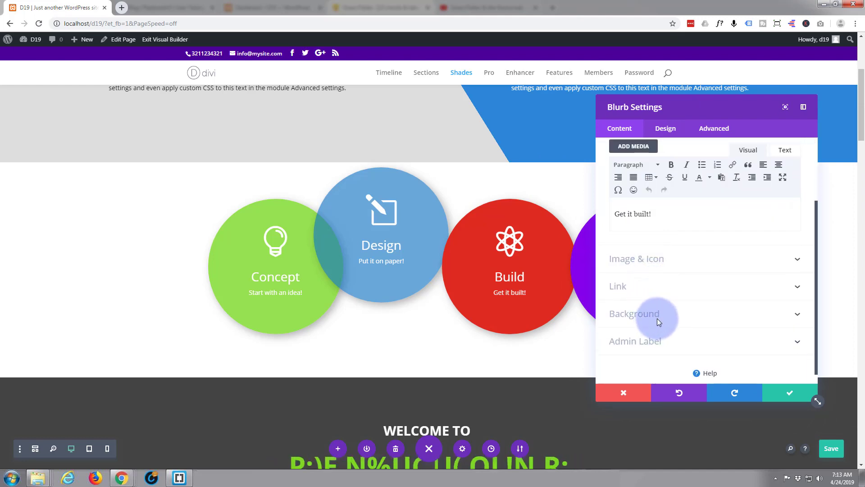
click(766, 255)
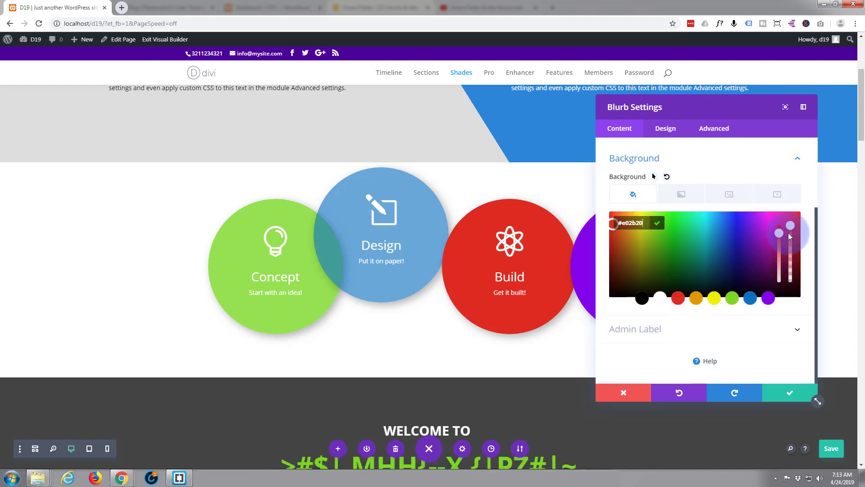
drag(791, 233, 793, 245)
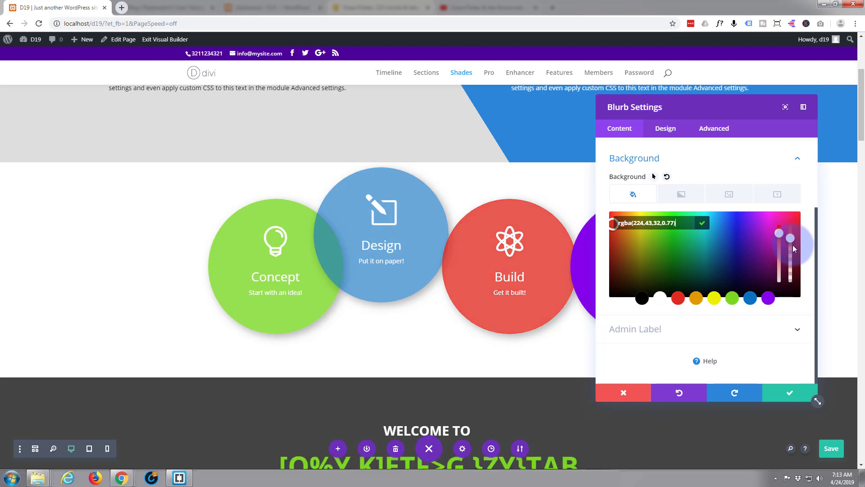
Set the Build blurb's custom margins to 70px top and -70px left, and save the blurb's settings
click(667, 130)
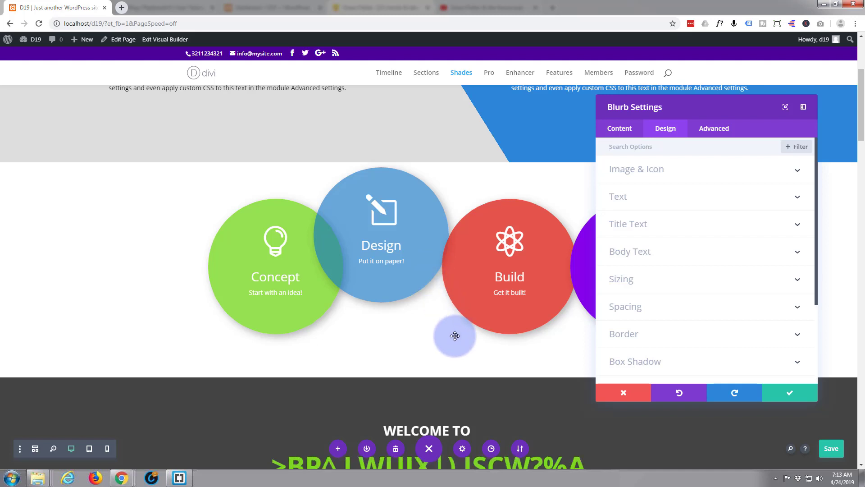
click(640, 149)
click(685, 306)
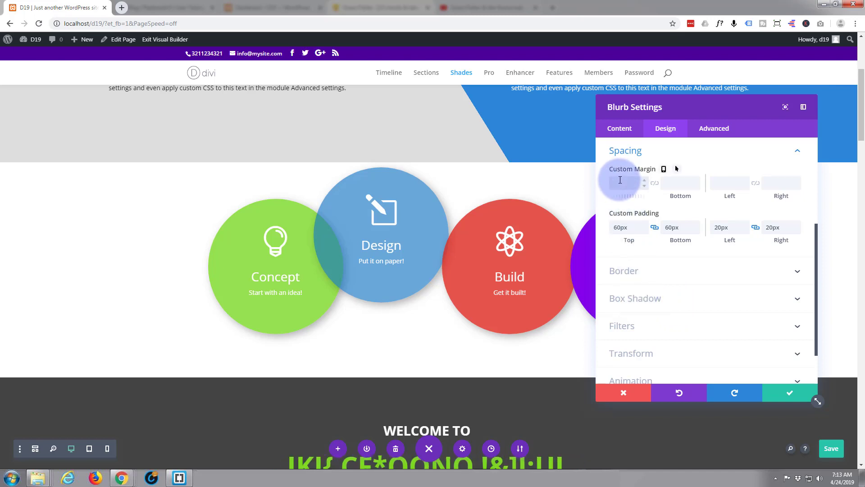
text(50)
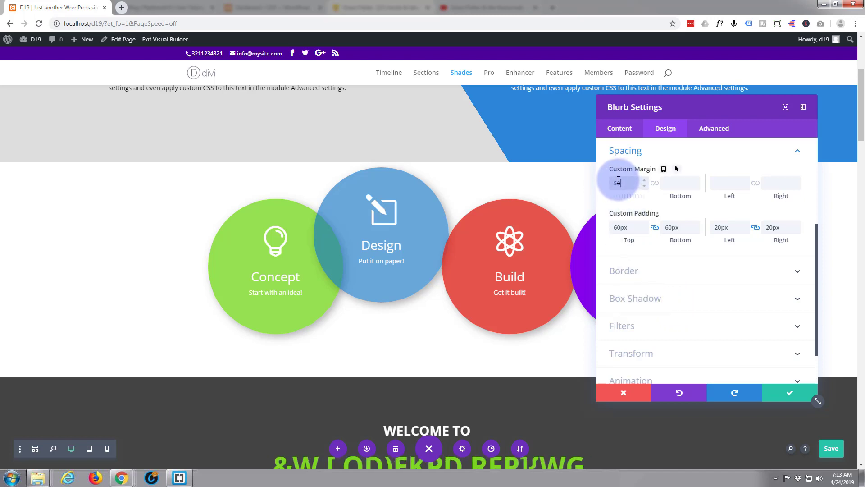
click(636, 201)
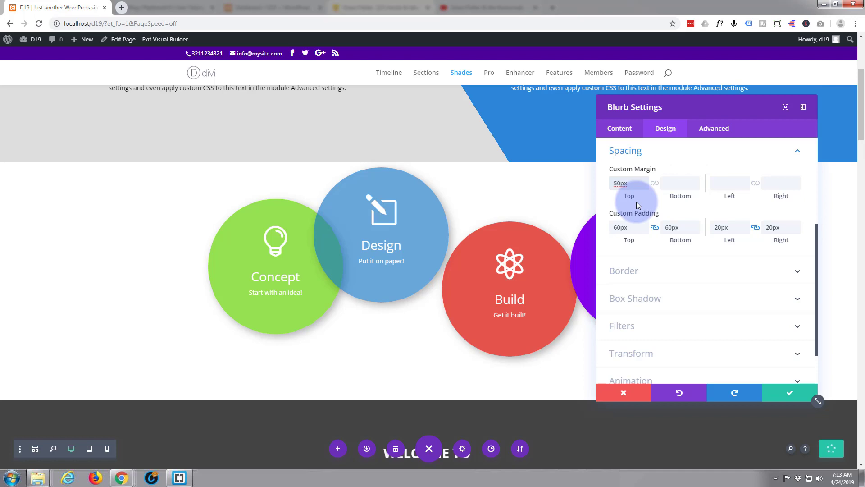
click(723, 185)
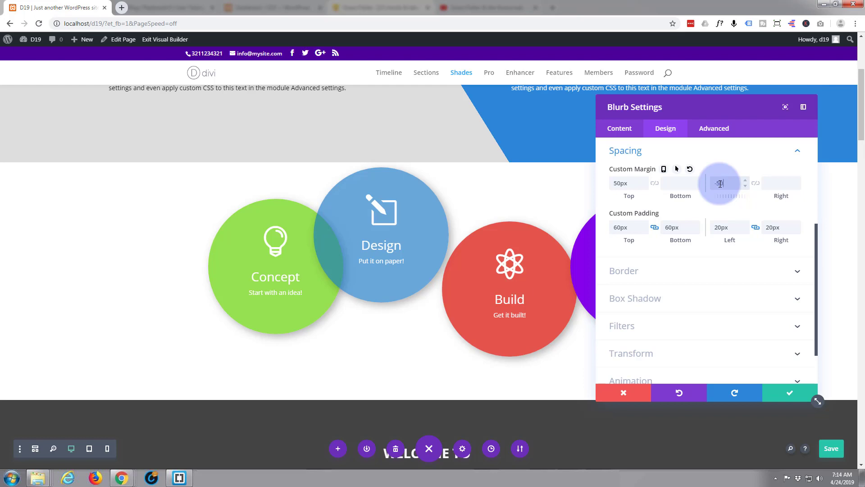
text(-50px)
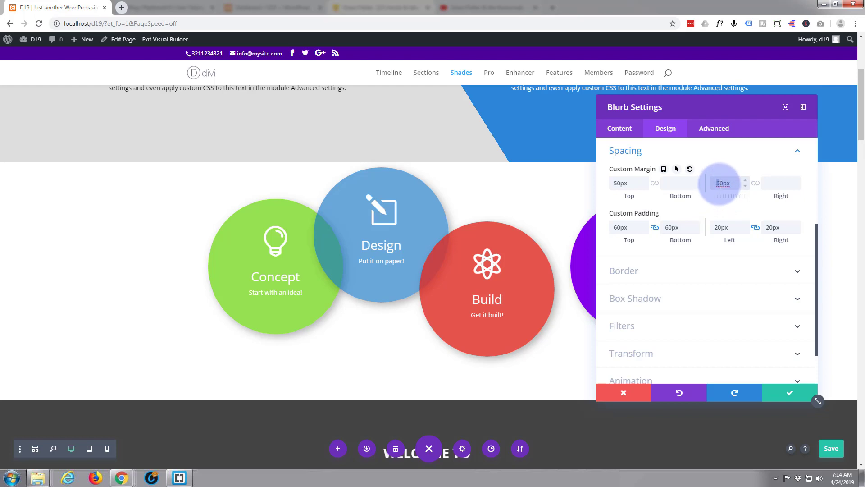
text(7)
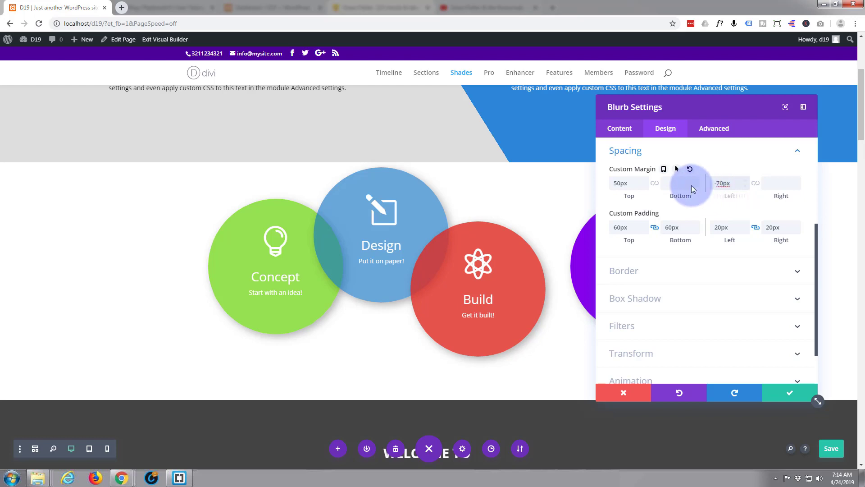
drag(614, 184, 616, 184)
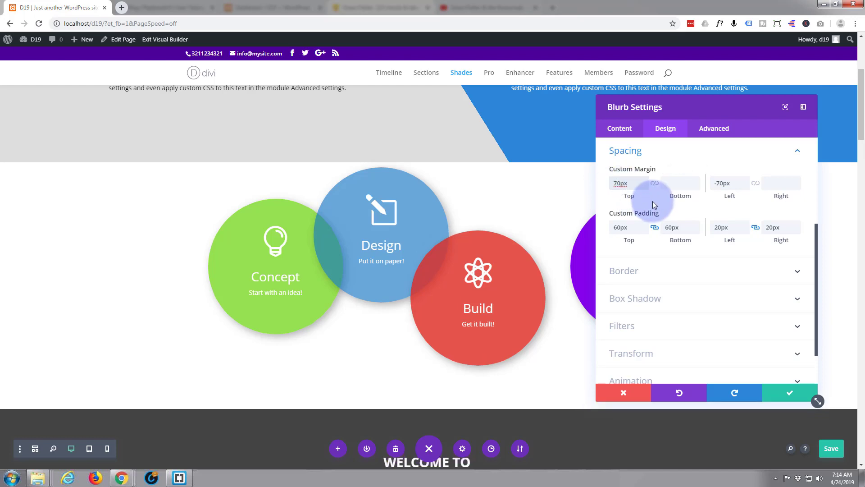
click(792, 396)
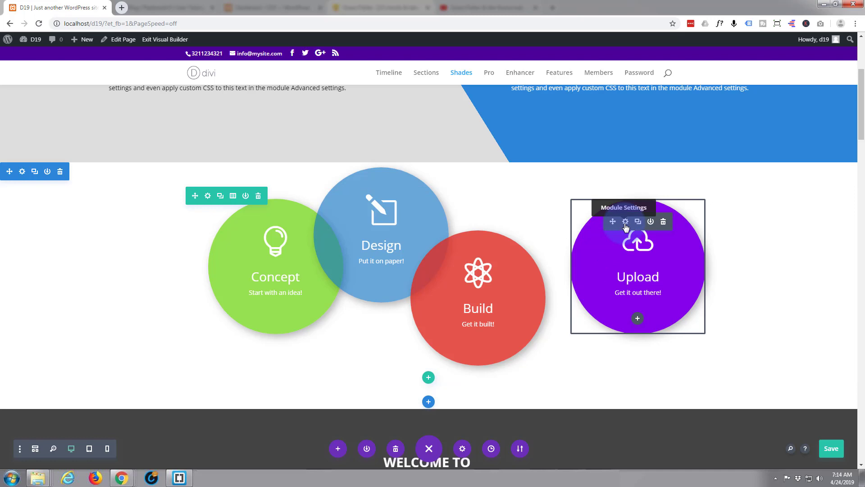
Make the Upload blurb's purple background semi-transparent at rgba(131,0,233,0.73), with its settings window moved clear of the blurb
click(625, 223)
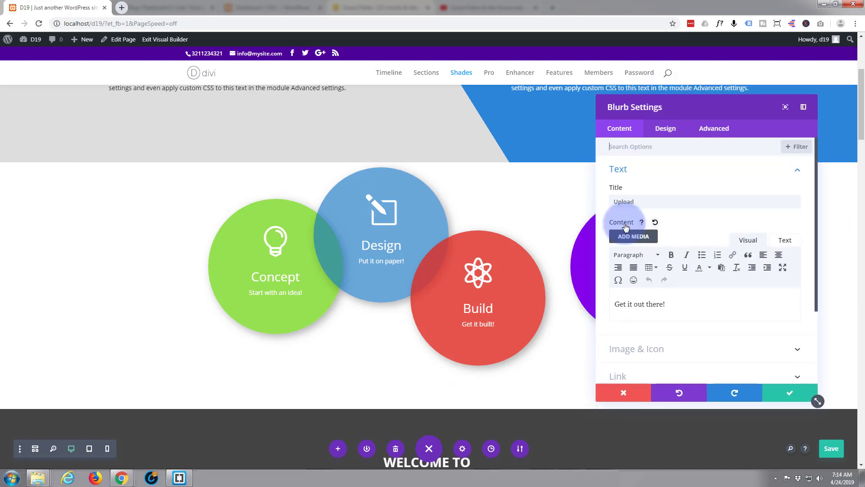
drag(694, 106, 184, 128)
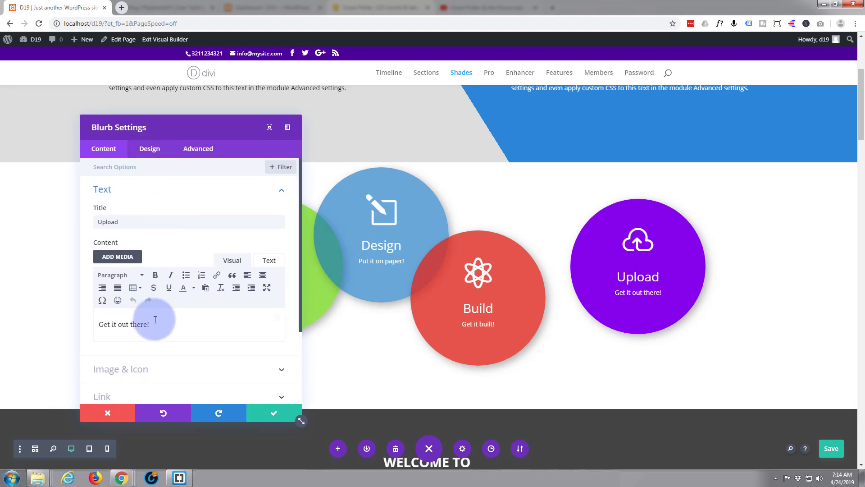
scroll(159, 319, down, 2)
click(144, 337)
click(215, 284)
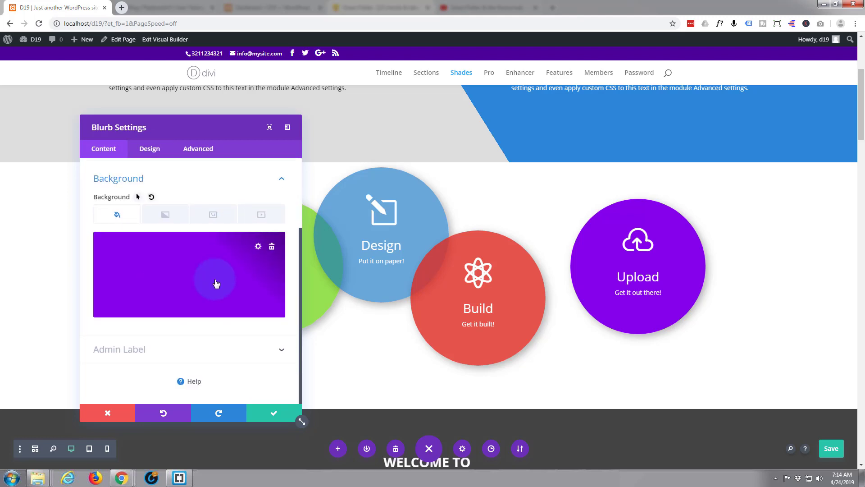
drag(273, 247, 273, 266)
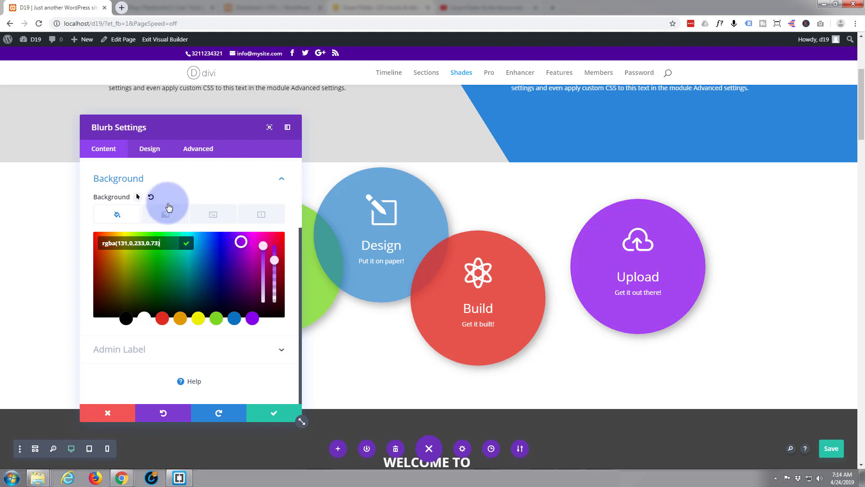
Give the Upload blurb a left custom margin of -90px, leaving its top margin empty
click(151, 150)
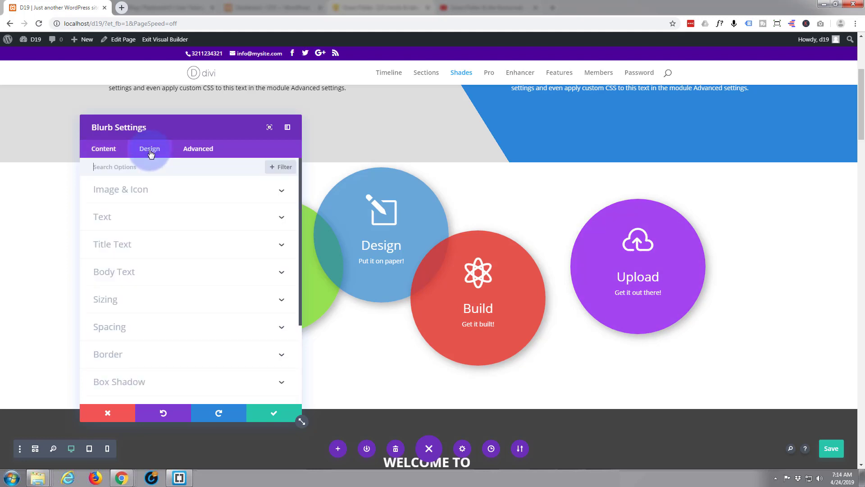
click(144, 328)
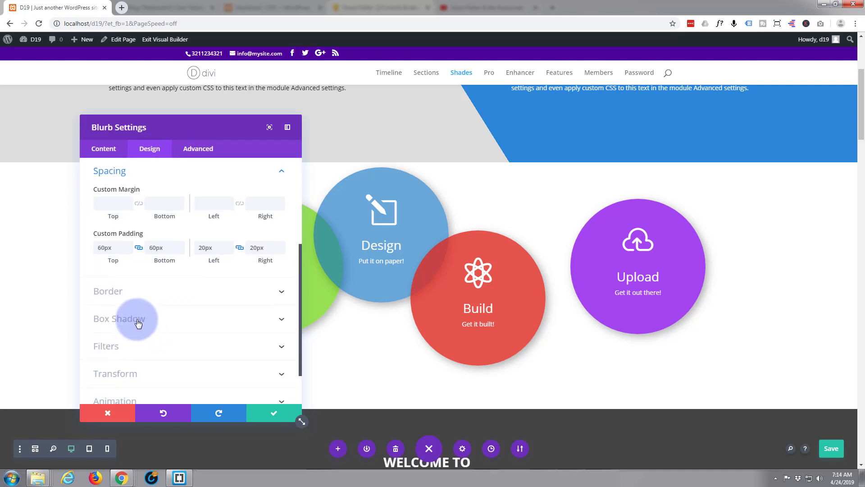
click(101, 203)
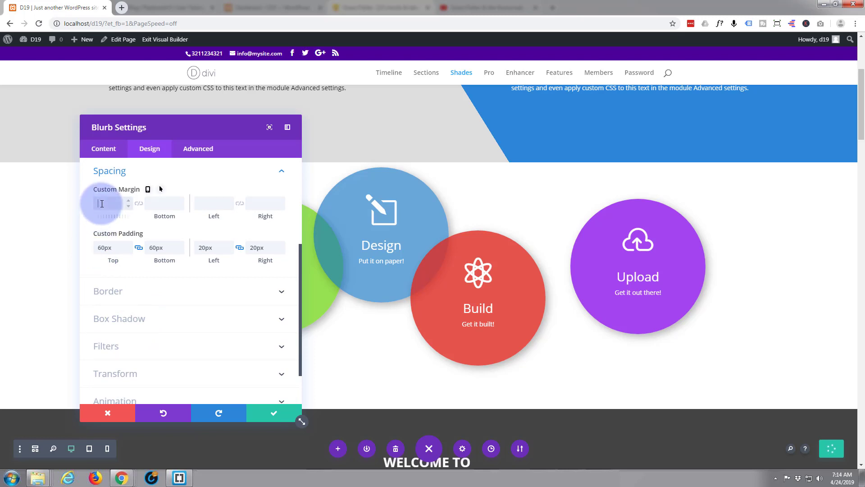
text(-70px)
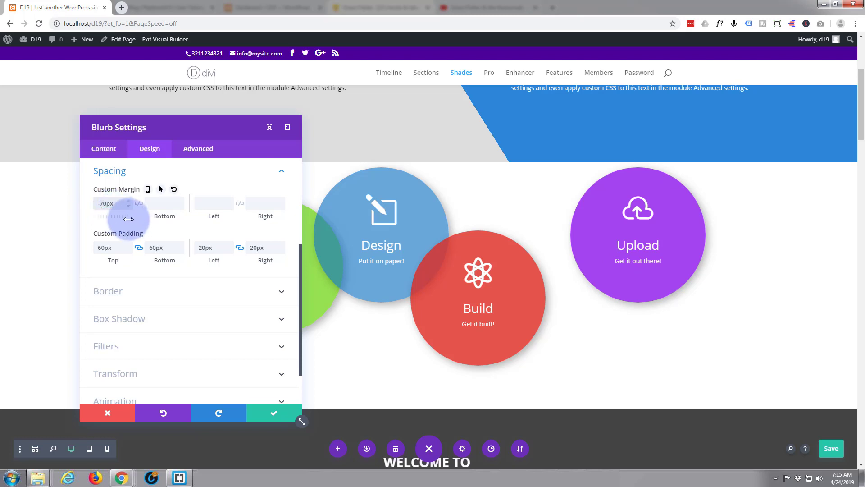
drag(102, 203, 91, 205)
key(BackSpace)
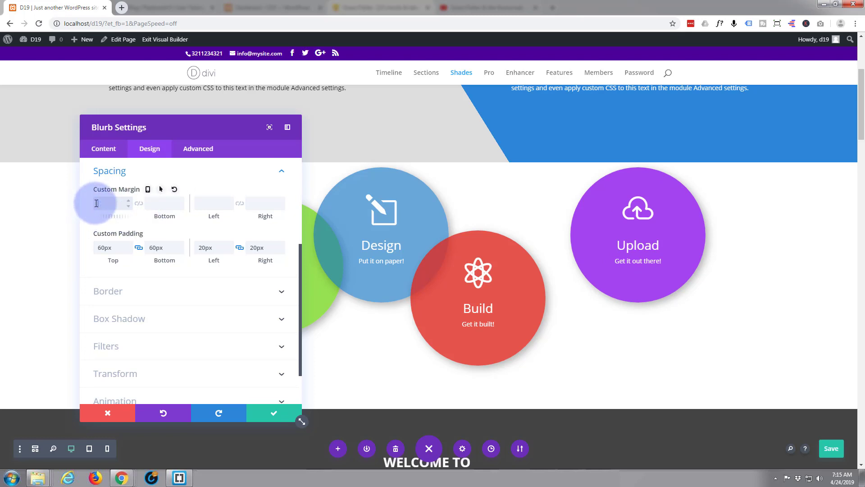
click(203, 205)
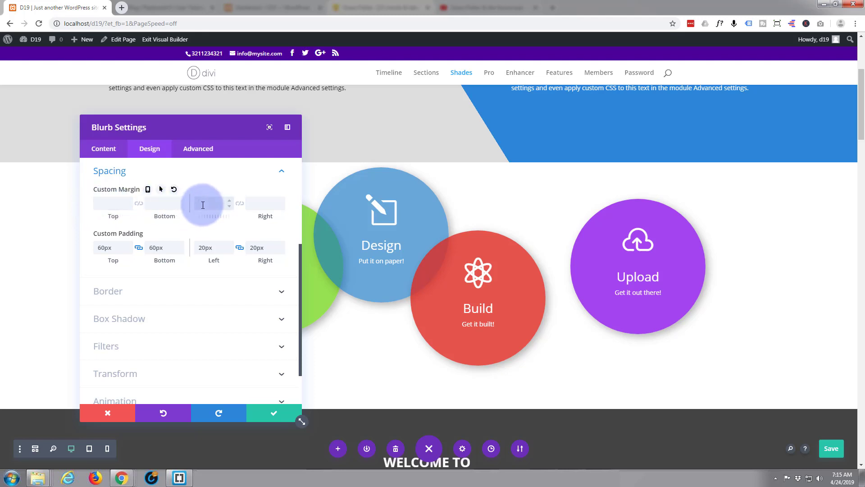
text(-70px)
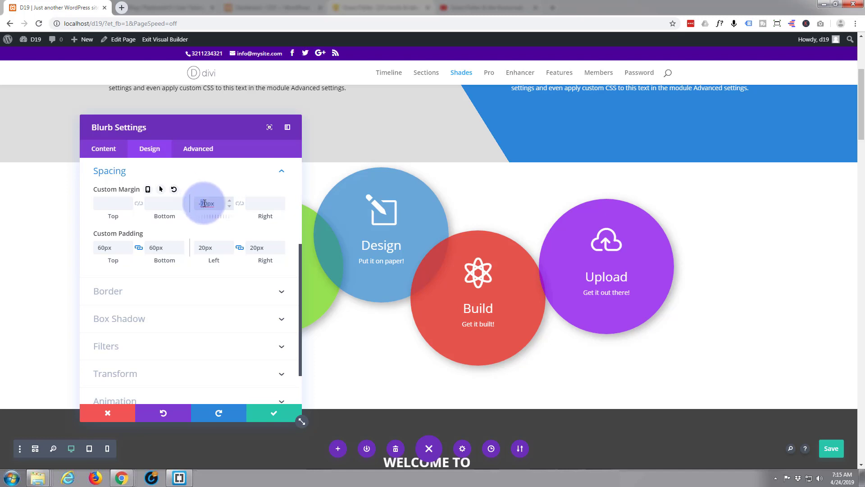
drag(205, 204, 207, 204)
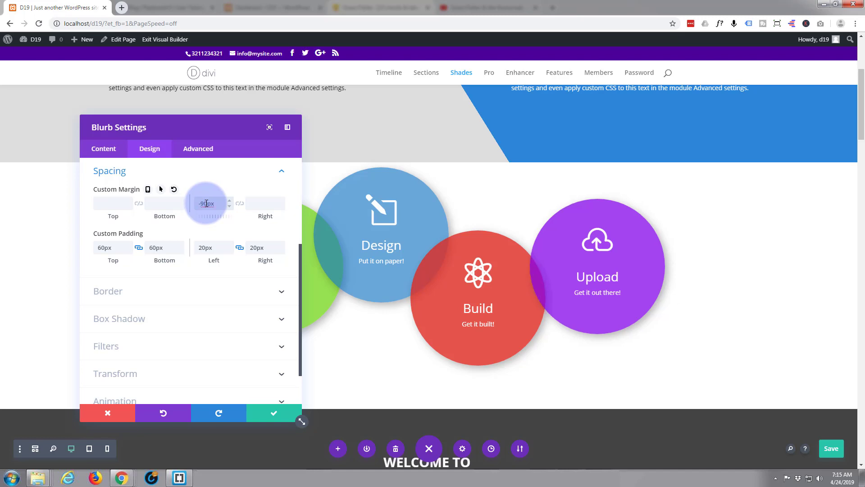
Set the Upload blurb's custom margins to 20px top and -100px left, and save the blurb's settings
click(119, 201)
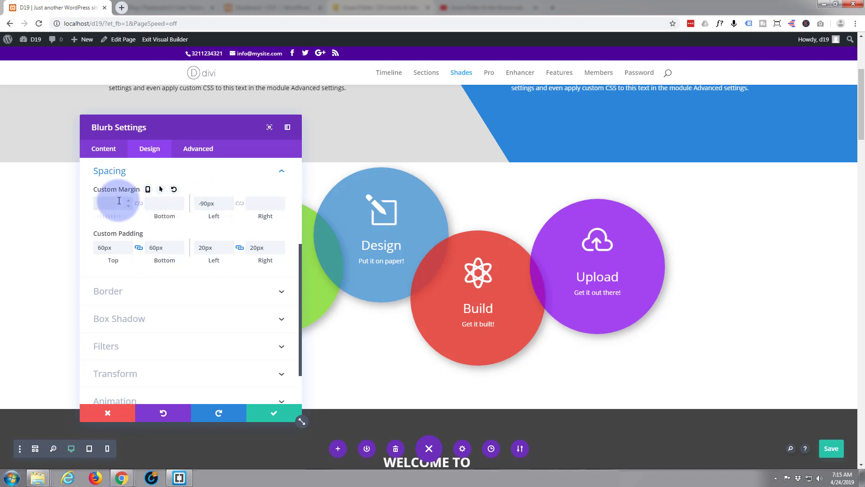
text(50px)
drag(123, 201, 103, 203)
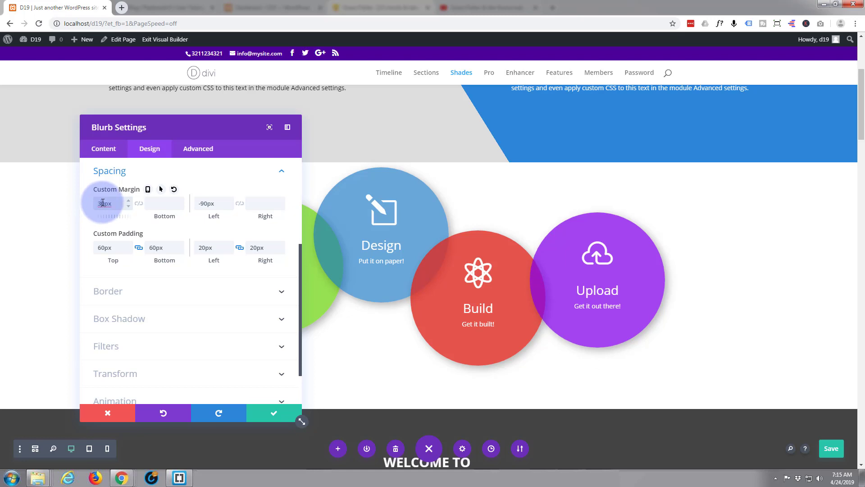
drag(199, 207, 208, 203)
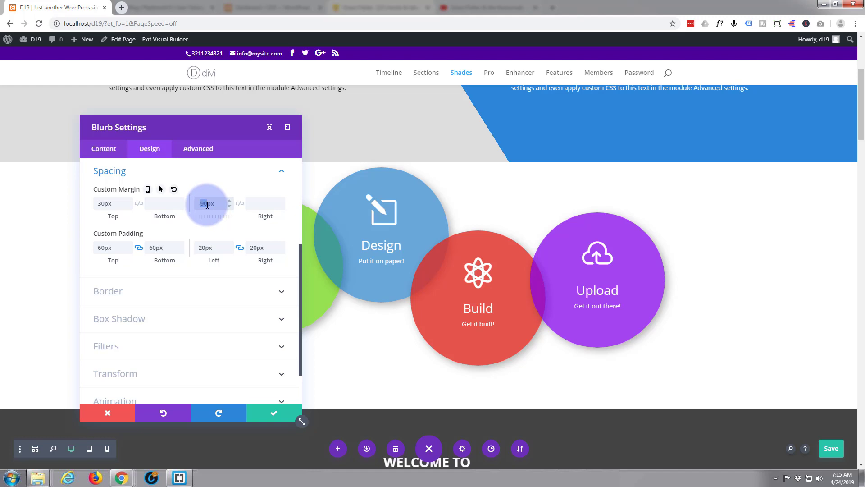
text(-100)
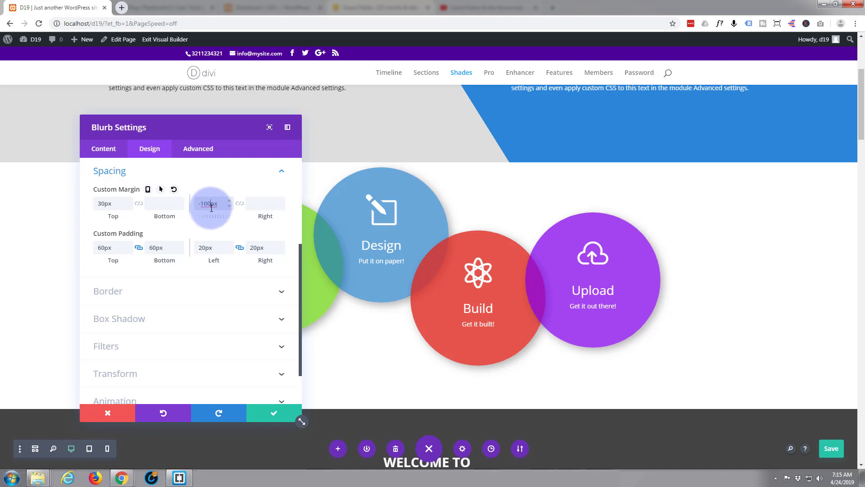
double_click(100, 204)
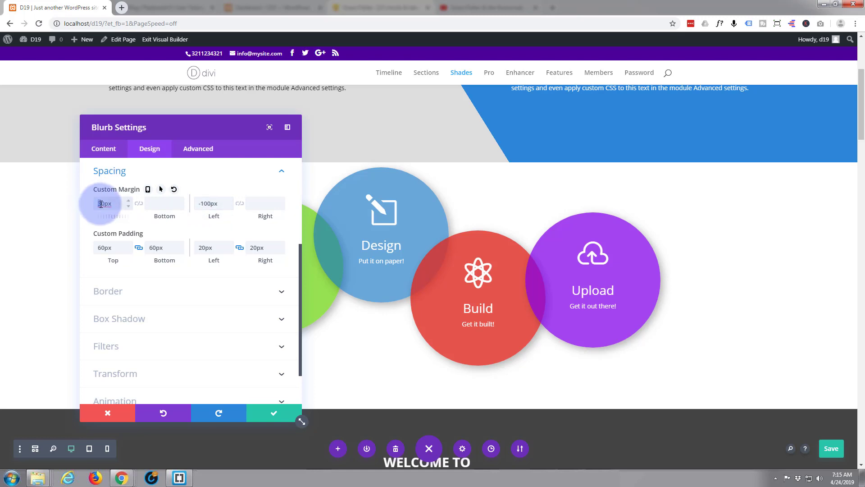
drag(101, 204, 105, 203)
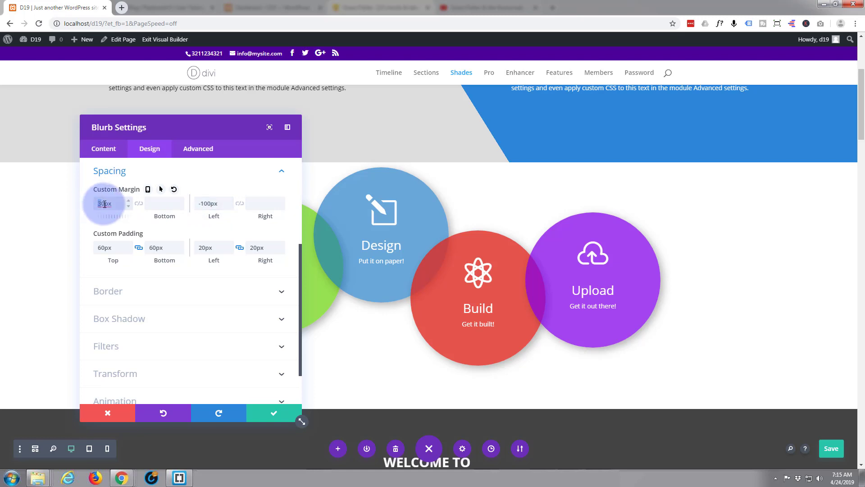
click(275, 413)
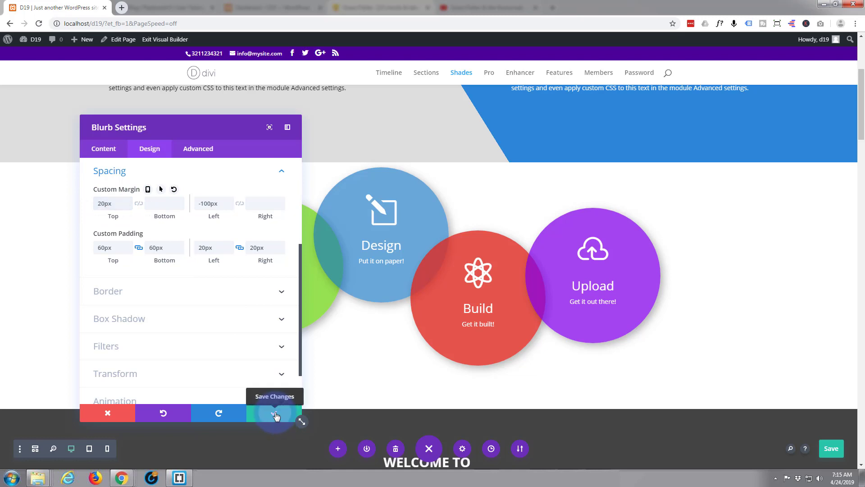
click(276, 415)
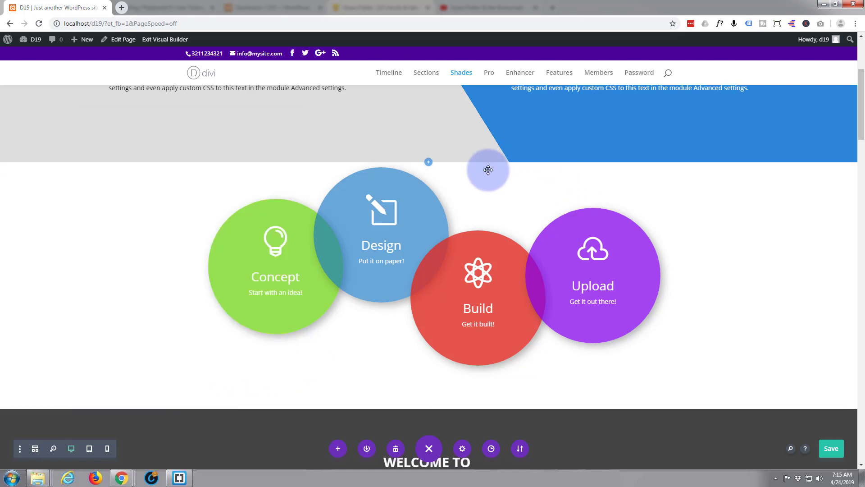
Increase the blurb section's top padding slightly and reduce its bottom padding, checking the page with the builder controls briefly hidden
mouse_move(487, 165)
mouse_down()
mouse_move(485, 155)
mouse_move(484, 181)
mouse_up()
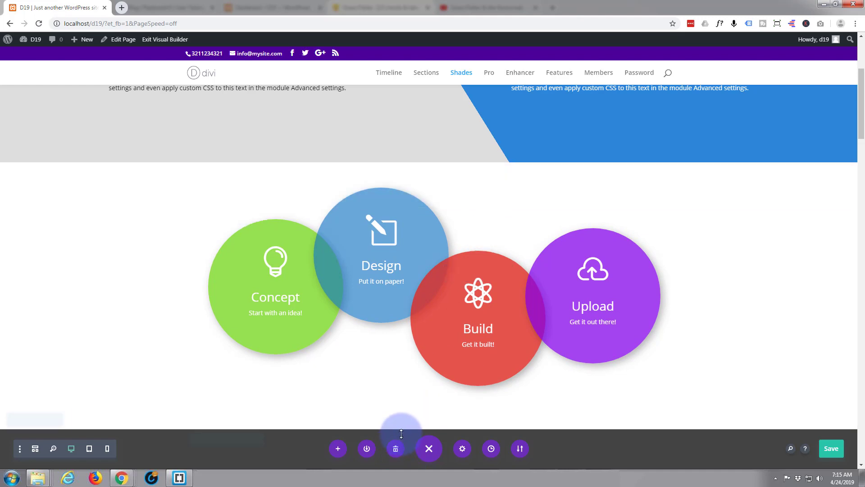
drag(402, 426, 392, 403)
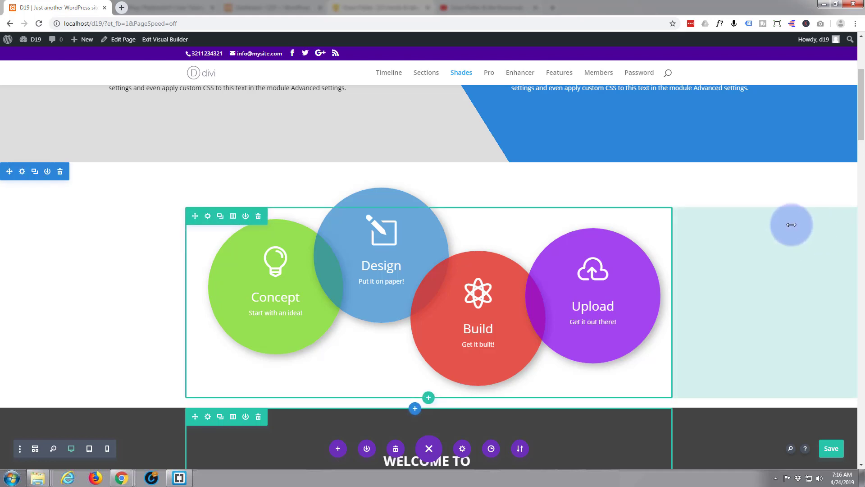
click(429, 456)
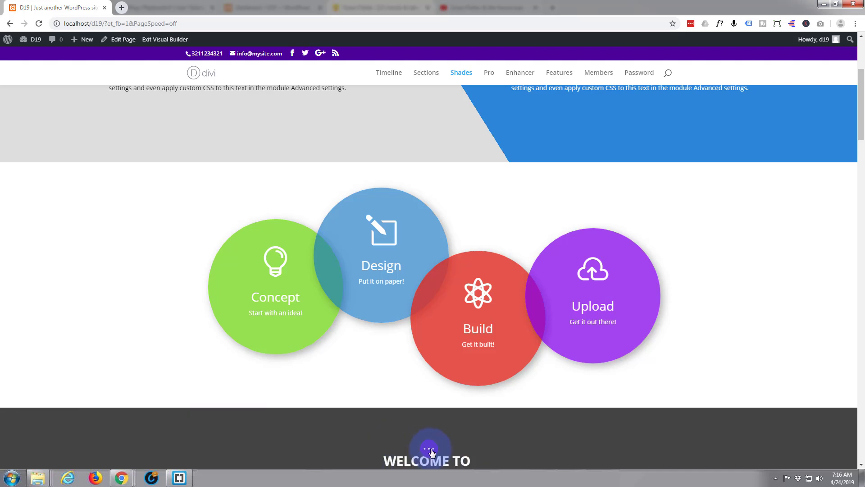
click(430, 449)
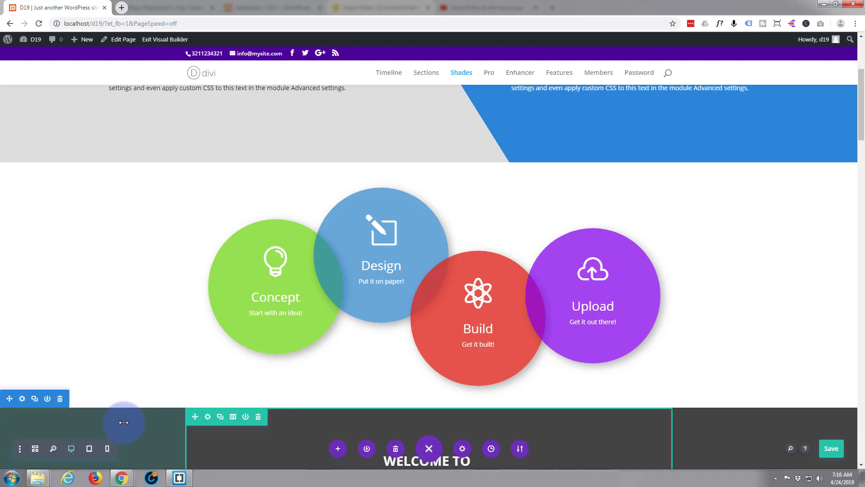
Switch the page to the tablet preview, examine how the four blurbs are laid out, and save the page
click(89, 449)
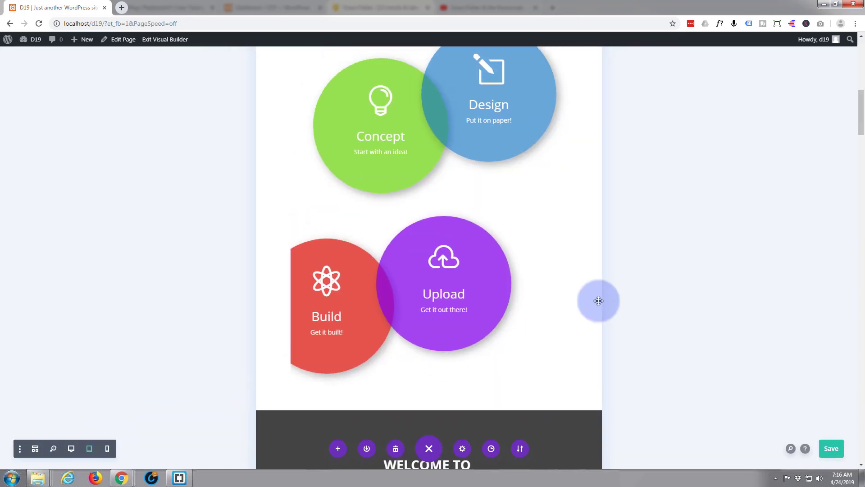
scroll(582, 276, up, 4)
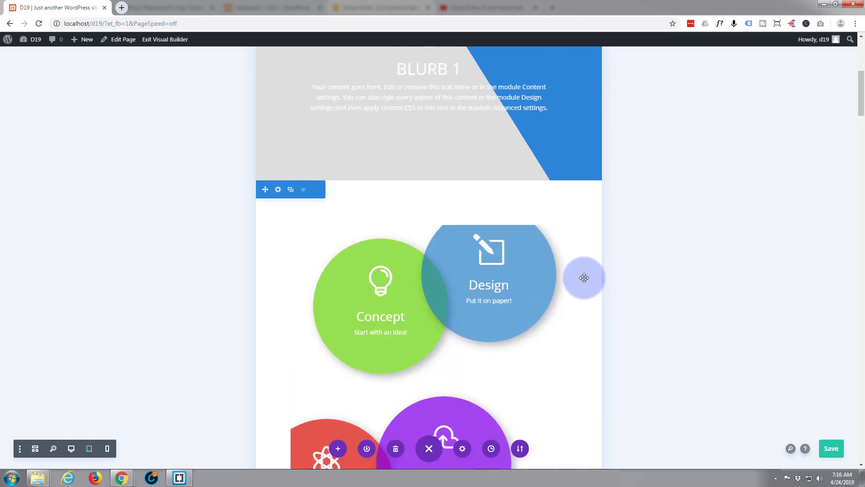
scroll(584, 277, down, 2)
scroll(584, 277, down, 1)
scroll(584, 277, up, 2)
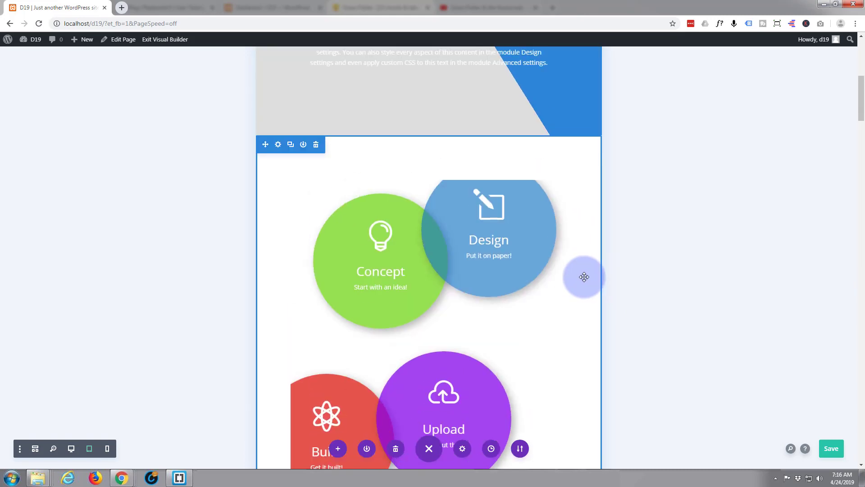
scroll(584, 277, down, 2)
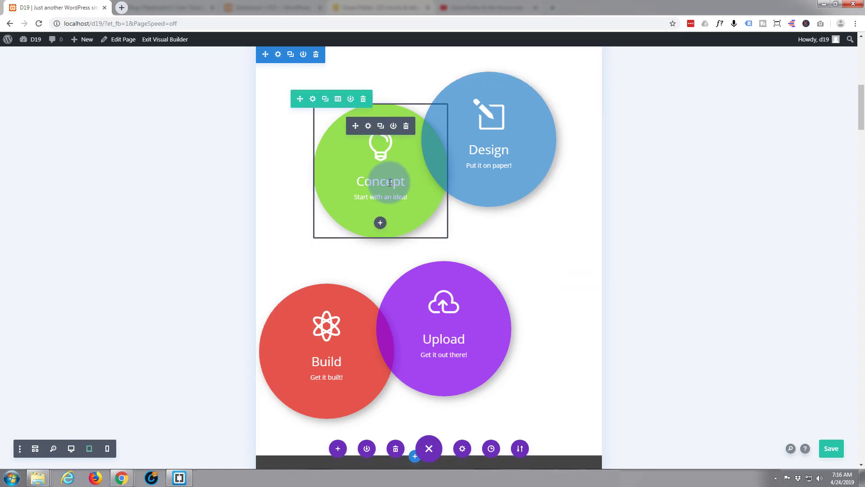
mouse_move(487, 144)
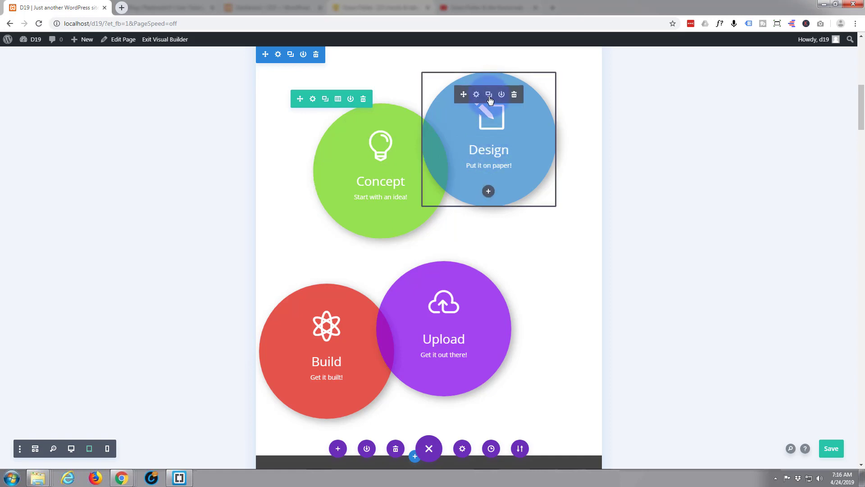
key(ctrl+s)
Enable responsive custom margins for the Design blurb and set its tablet top margin to 0px
click(477, 98)
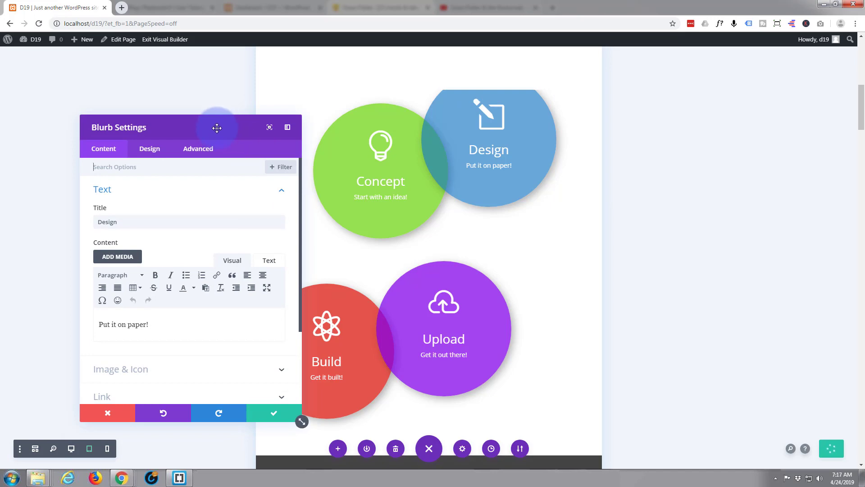
drag(217, 128, 726, 139)
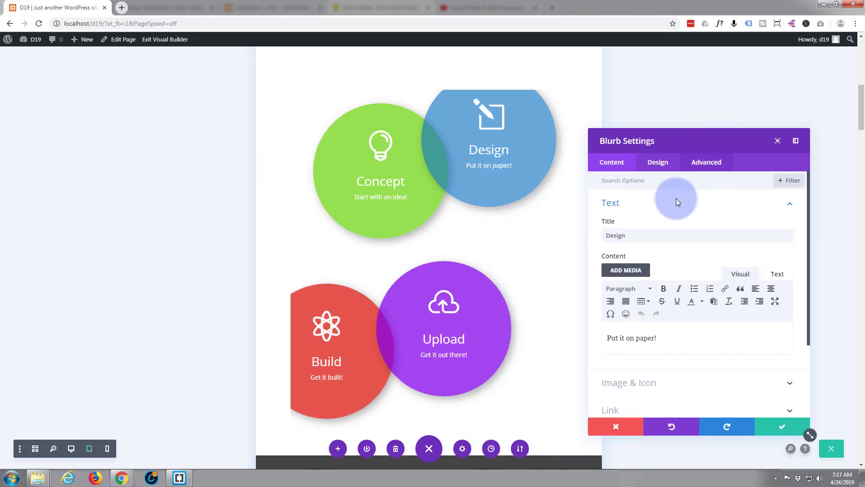
click(664, 166)
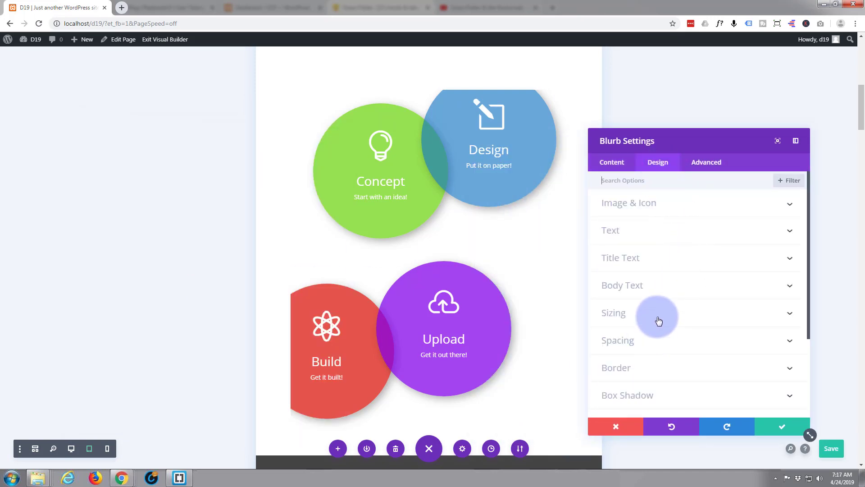
click(665, 344)
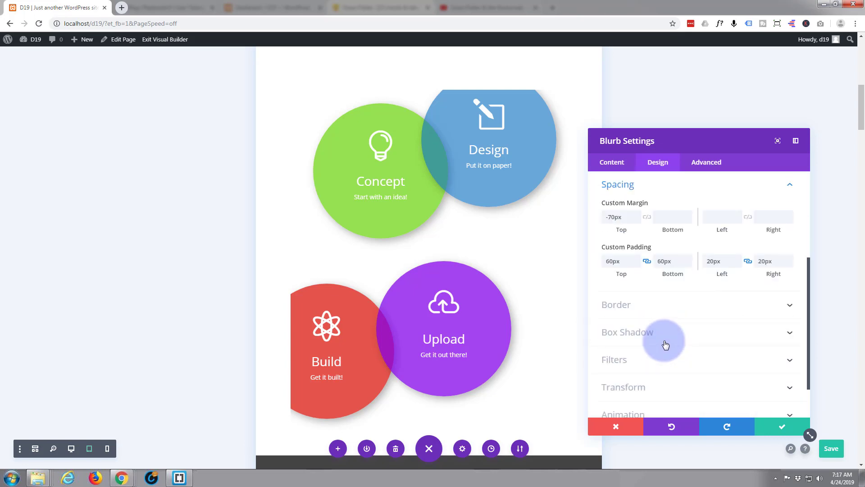
mouse_move(606, 202)
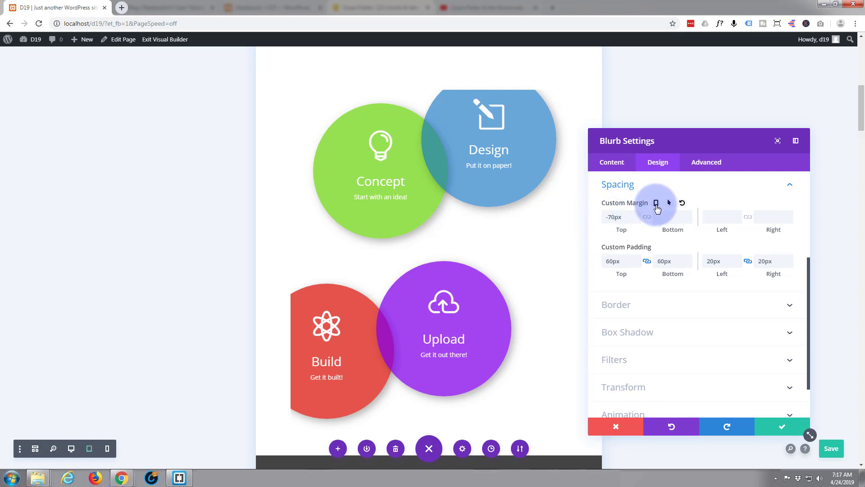
click(656, 203)
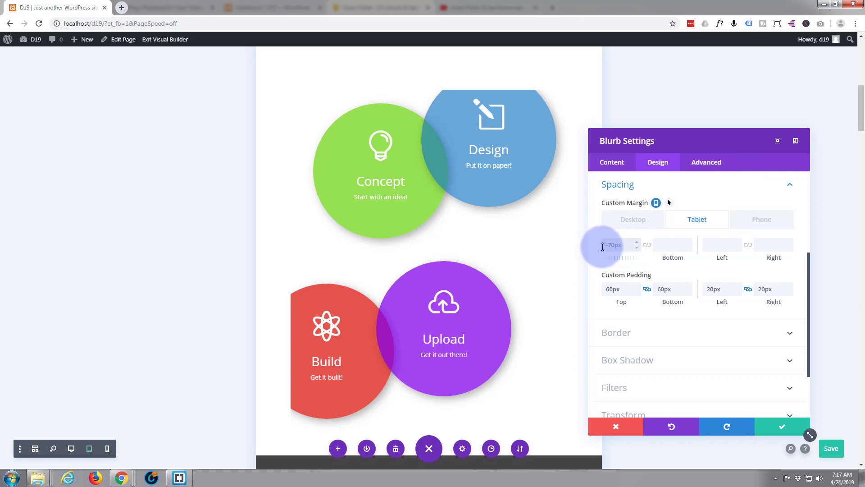
text(0)
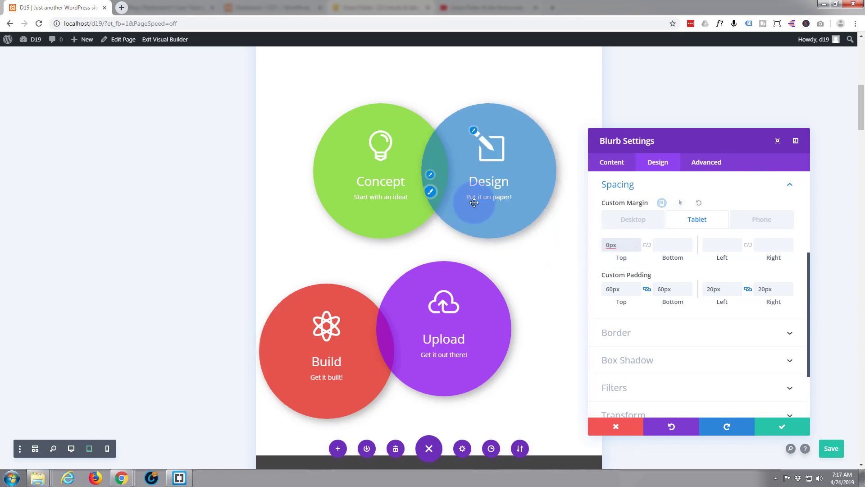
Set the Design blurb's phone top margin to -50px, and save the blurb's settings
click(768, 222)
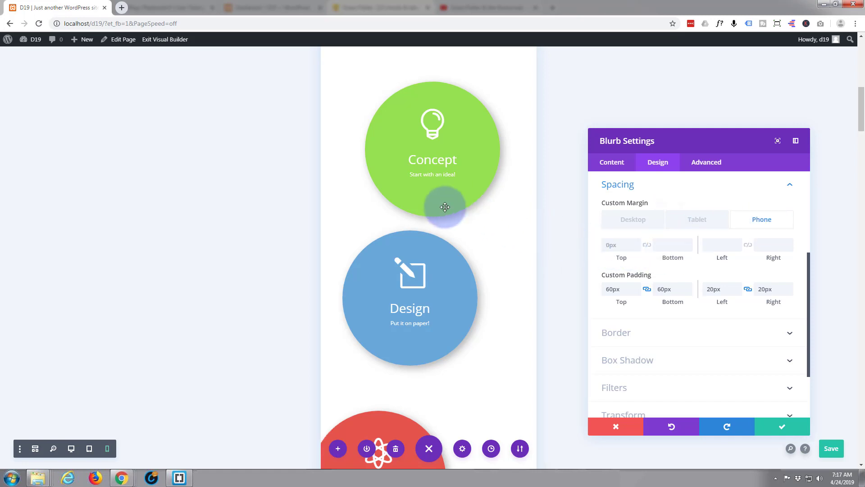
click(613, 246)
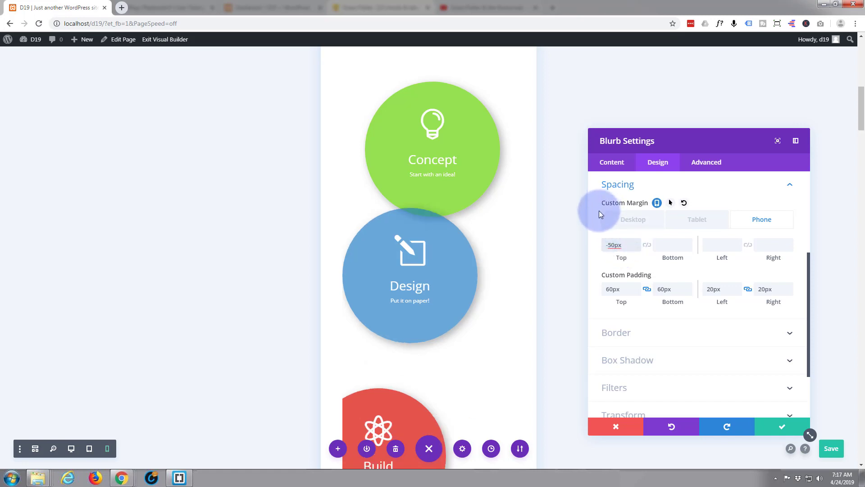
click(788, 431)
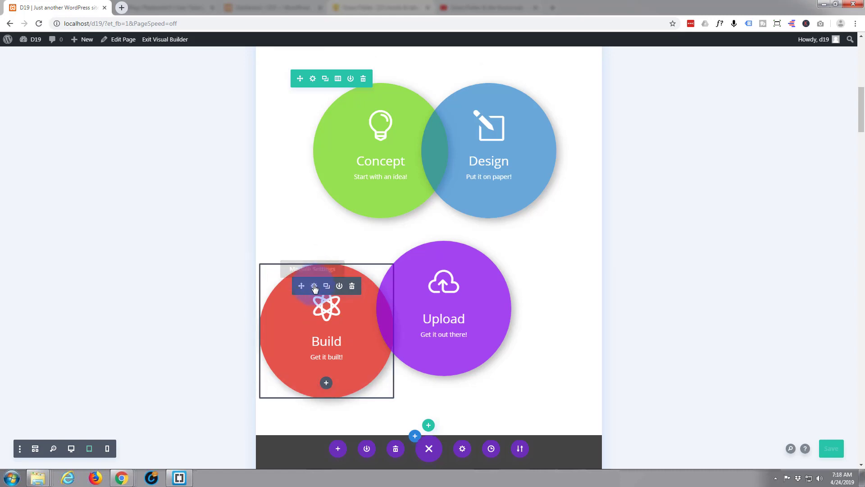
Enable responsive custom margins for the Build blurb and set its tablet top margin to 0px
click(315, 286)
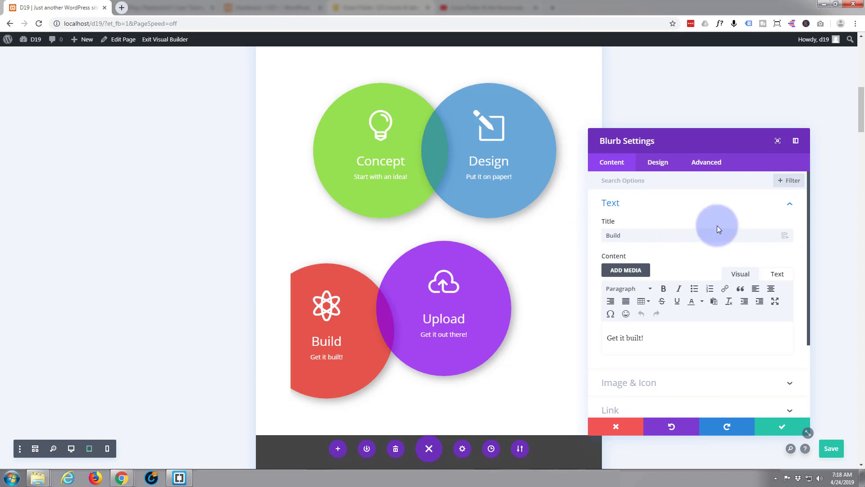
click(658, 163)
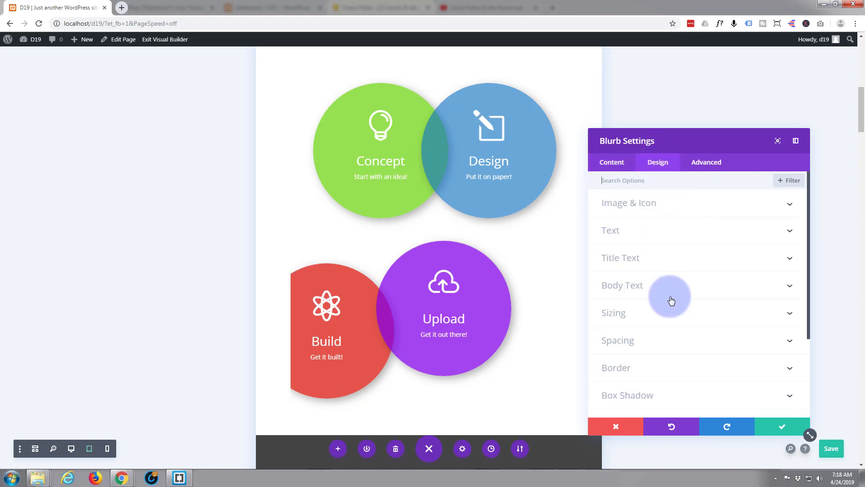
click(670, 339)
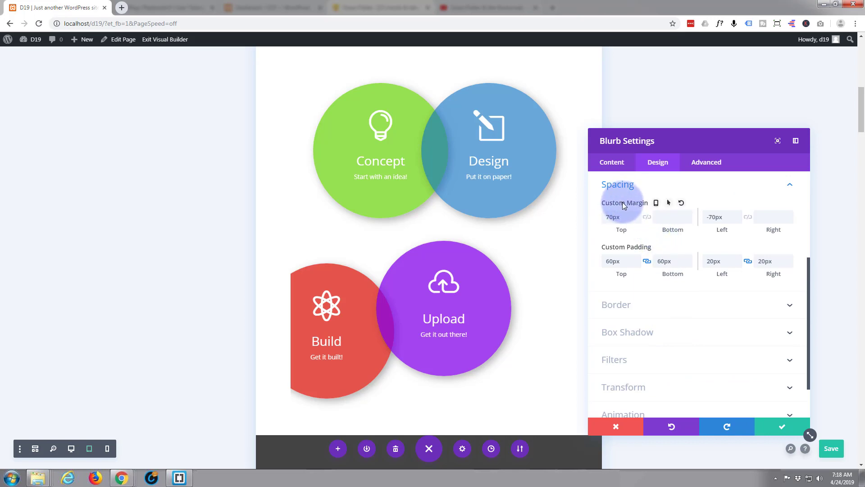
click(656, 203)
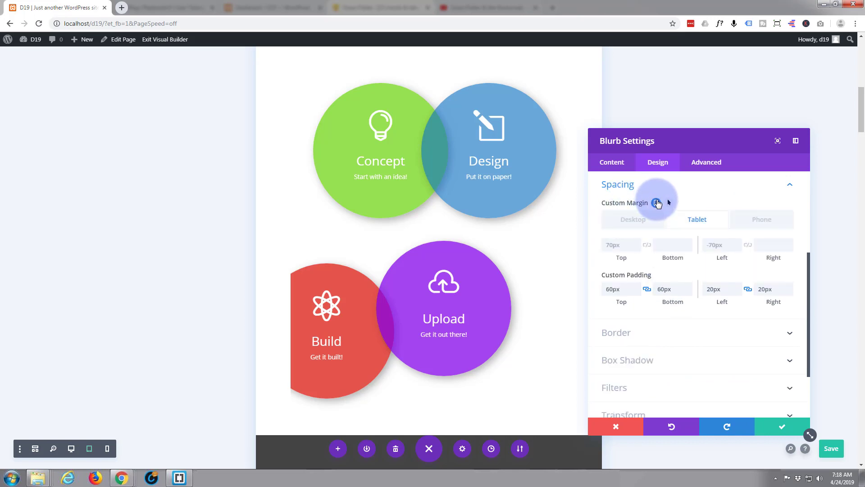
click(697, 220)
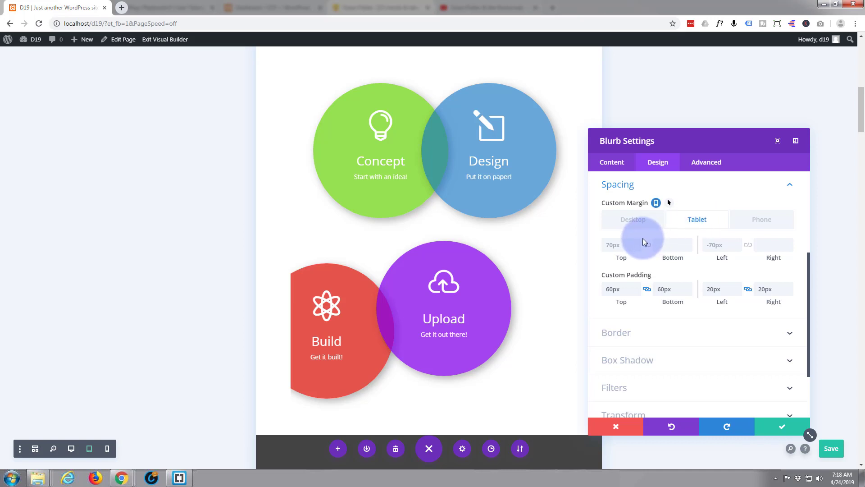
click(606, 245)
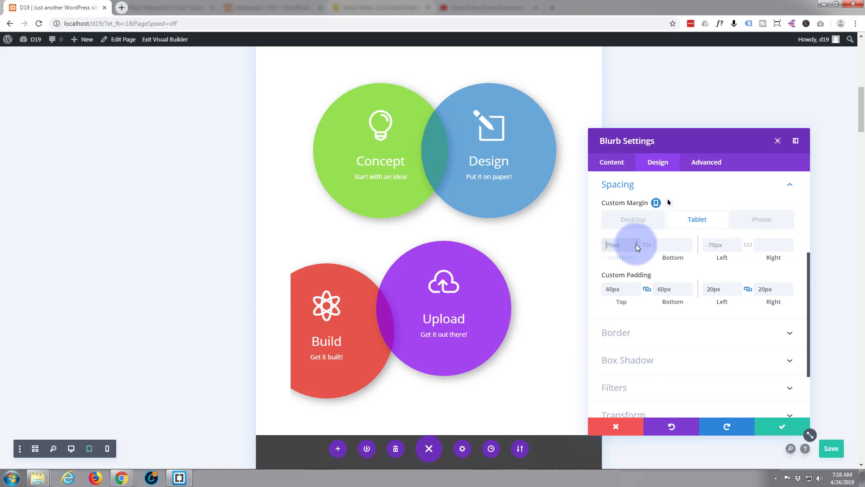
text(0)
Adjust the Build blurb's tablet left margin, trying 0px and 30px before setting it to 50px
click(708, 244)
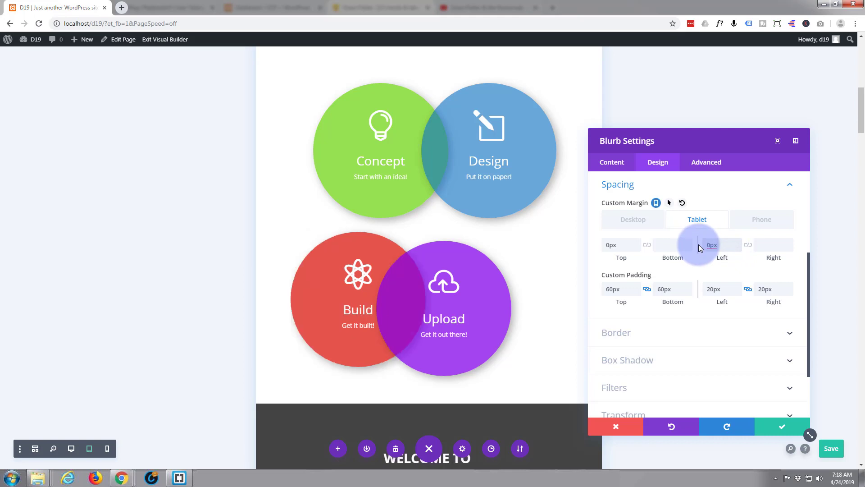
click(706, 245)
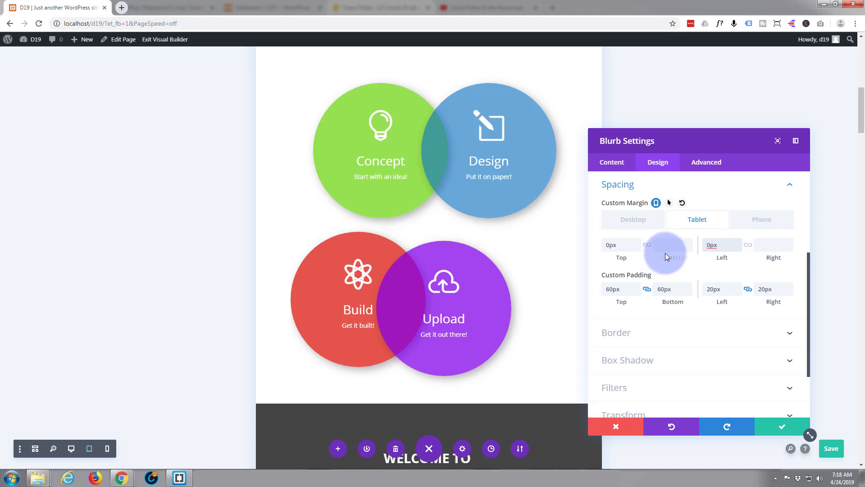
text(3)
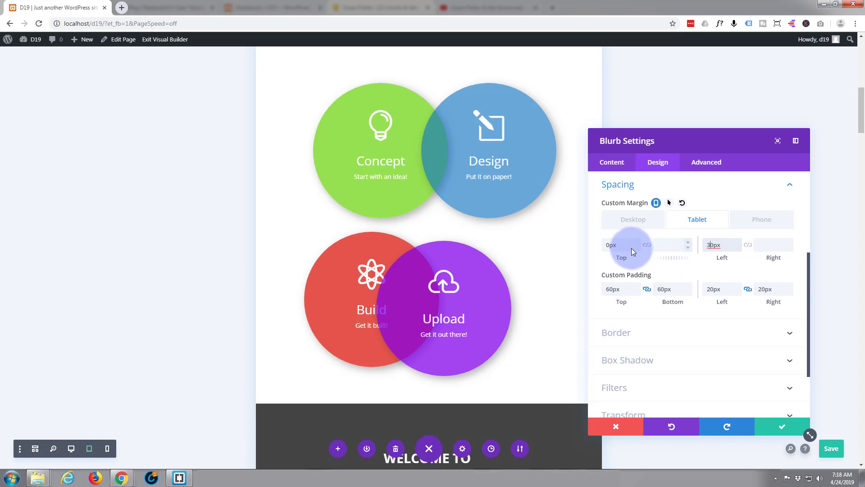
drag(709, 244, 713, 246)
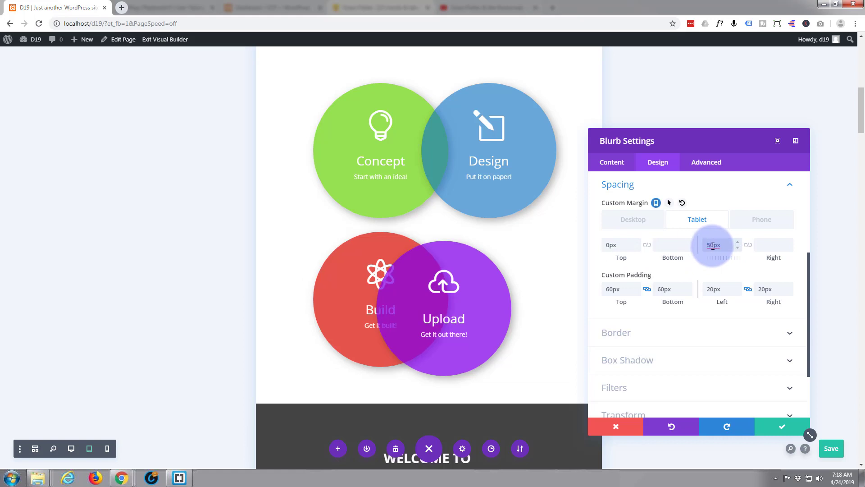
Set the Build blurb's phone top margin to -50px, and save the blurb's settings
click(764, 221)
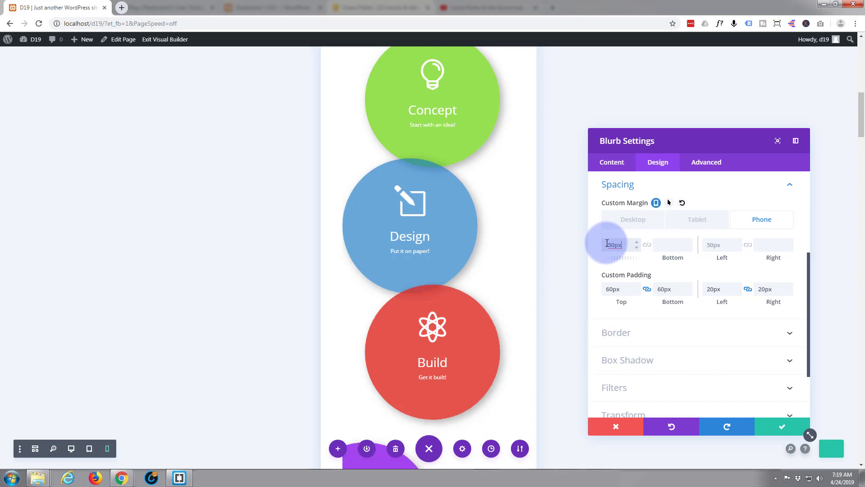
click(607, 244)
text(-)
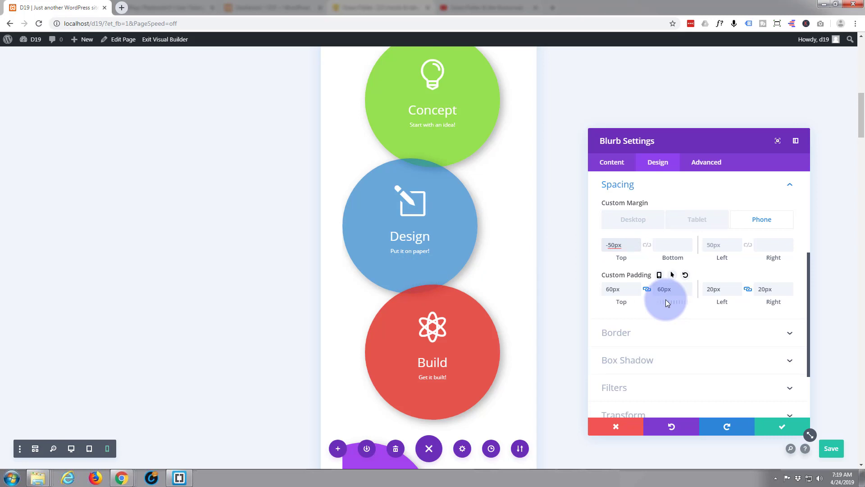
click(781, 426)
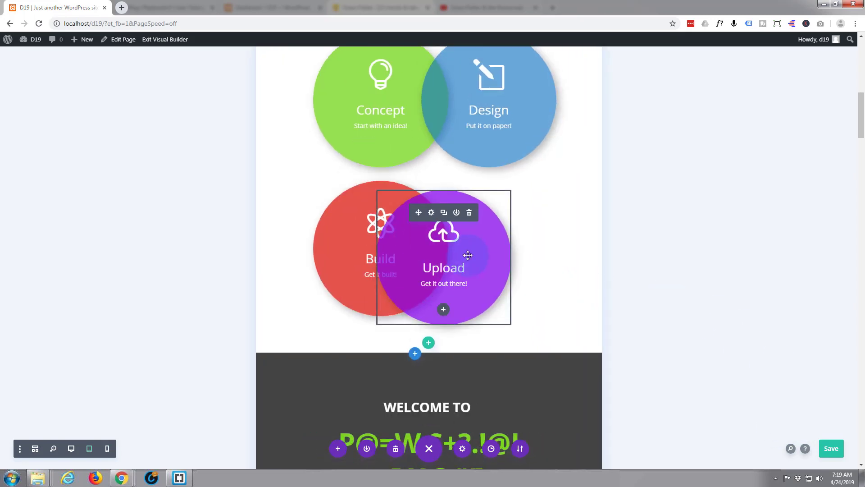
Set the Upload blurb's left custom margin to 0px and its top margin first to 0px, finally to -50px
click(431, 213)
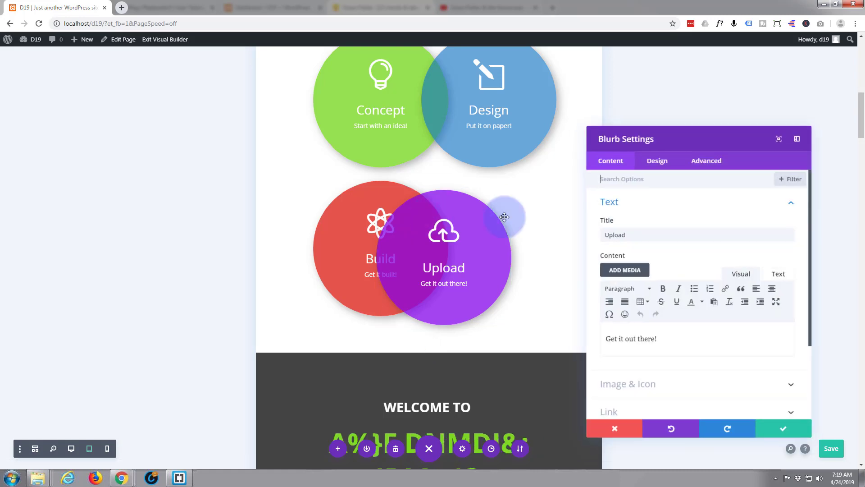
click(658, 165)
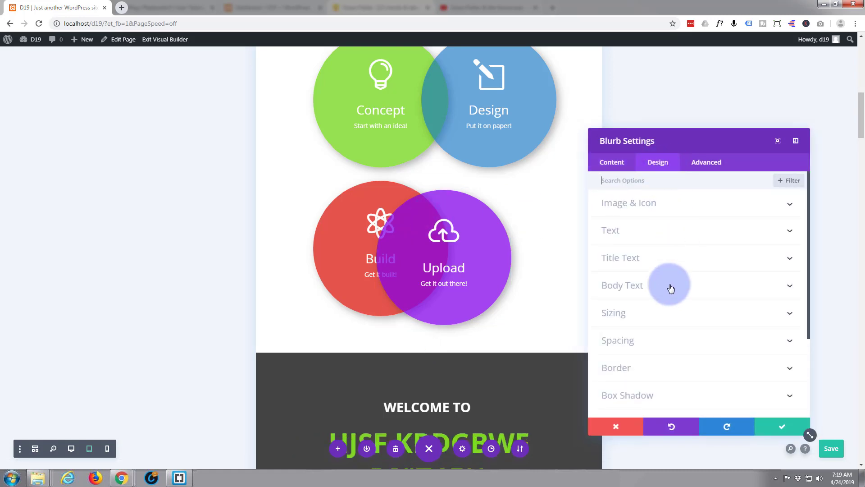
click(662, 344)
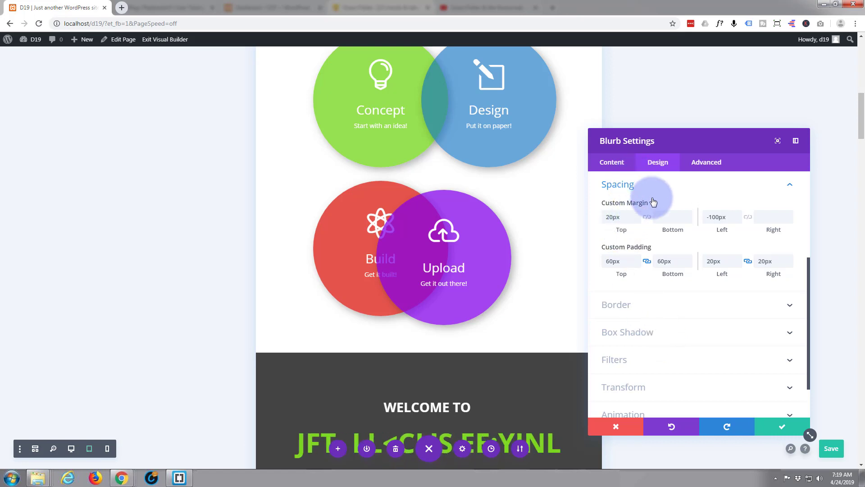
double_click(615, 218)
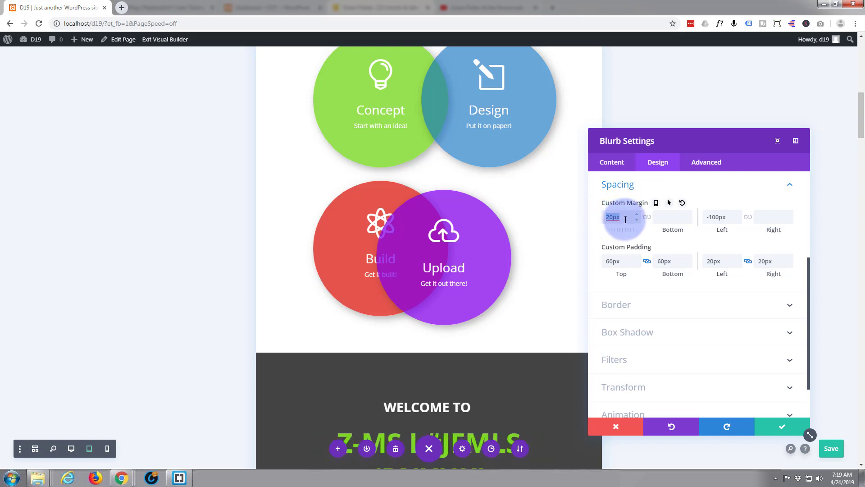
double_click(720, 217)
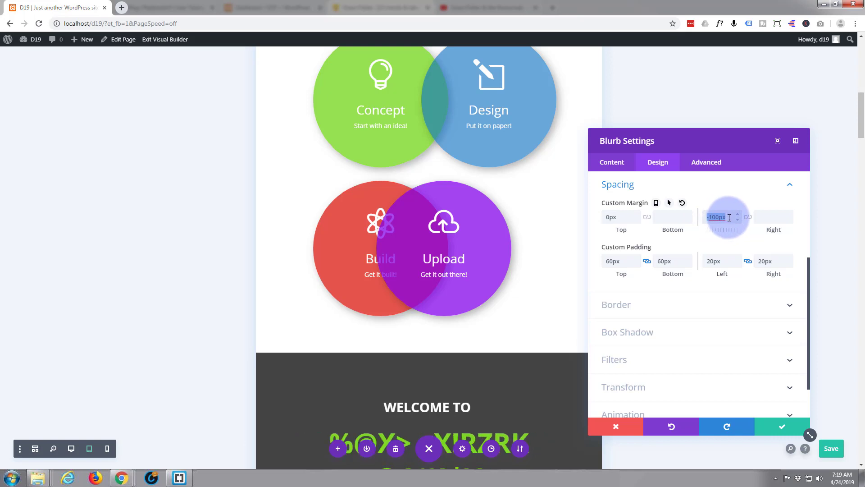
text(0px)
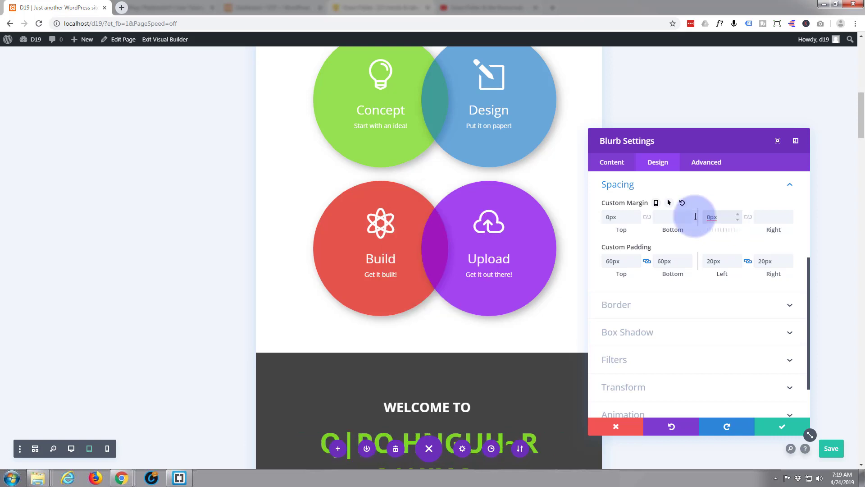
scroll(557, 209, up, 3)
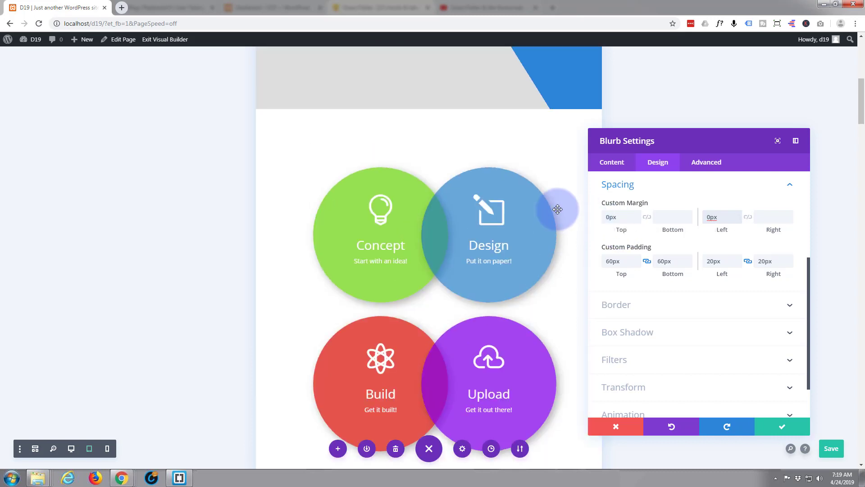
scroll(557, 209, down, 1)
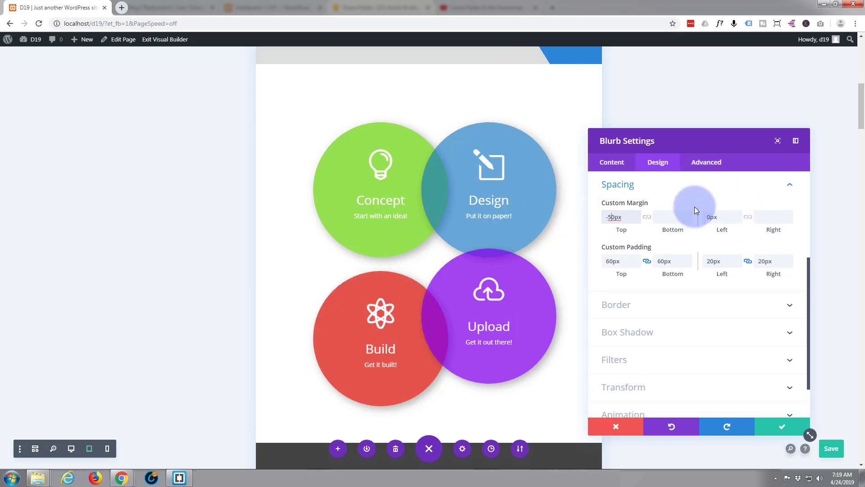
Enable responsive custom margins for the Upload blurb and set its phone left margin to 70px
click(661, 203)
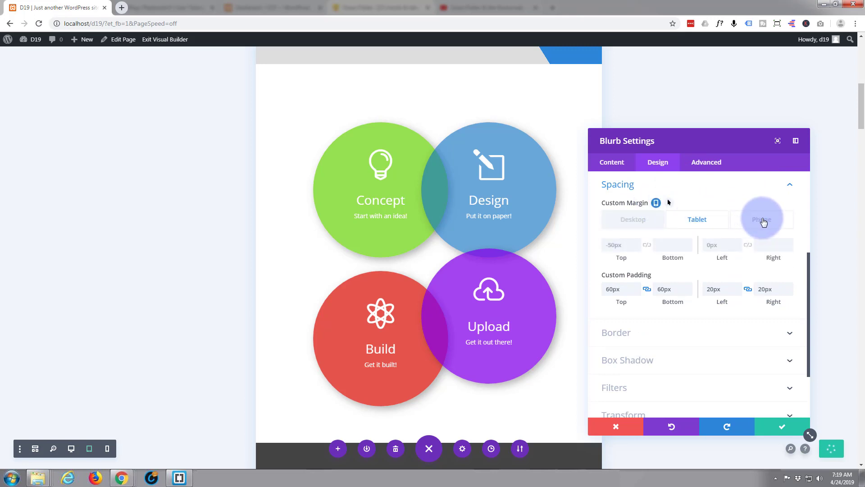
click(763, 221)
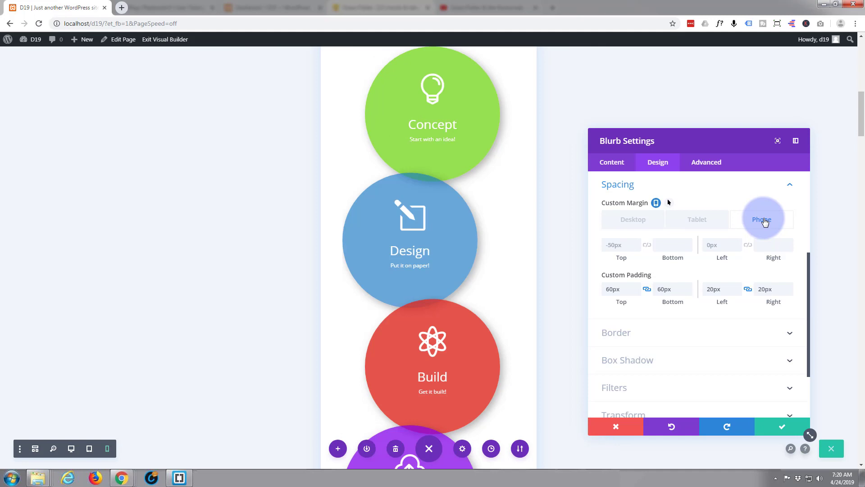
scroll(480, 225, down, 3)
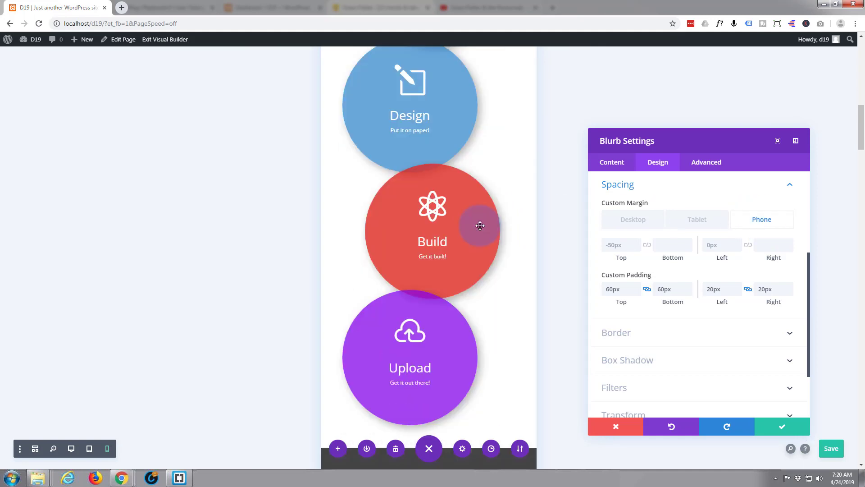
scroll(480, 226, up, 2)
scroll(480, 225, down, 2)
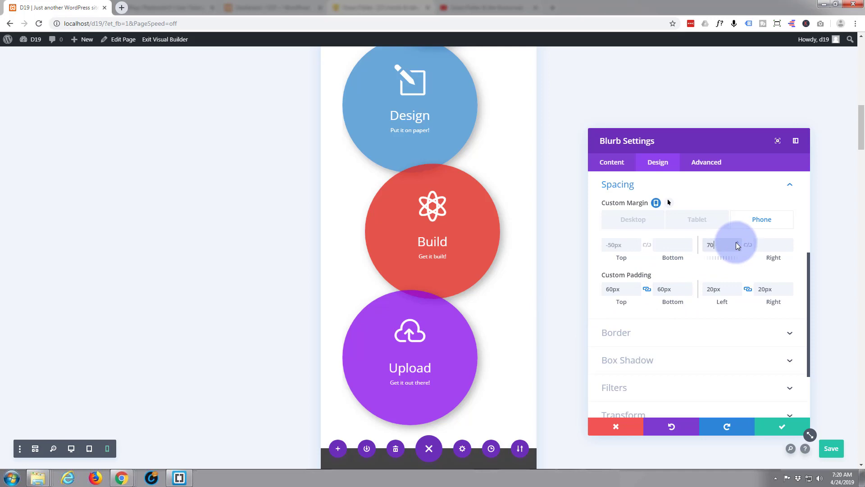
click(479, 249)
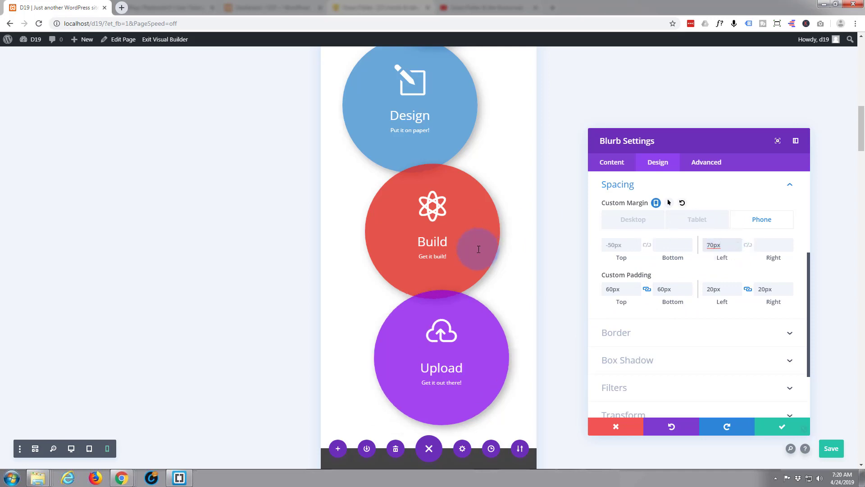
Check how the four blurbs overlap in the phone and tablet layouts, and save the Upload blurb's settings
scroll(478, 250, up, 4)
scroll(479, 246, down, 5)
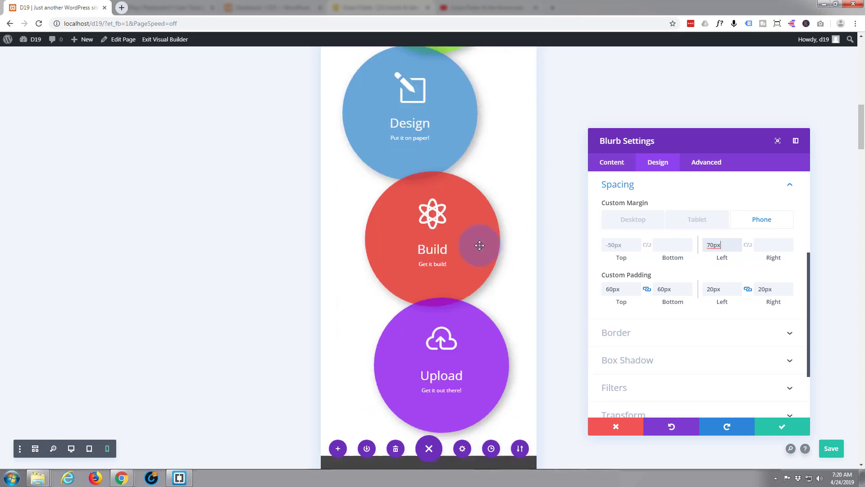
scroll(480, 245, down, 2)
scroll(480, 245, up, 4)
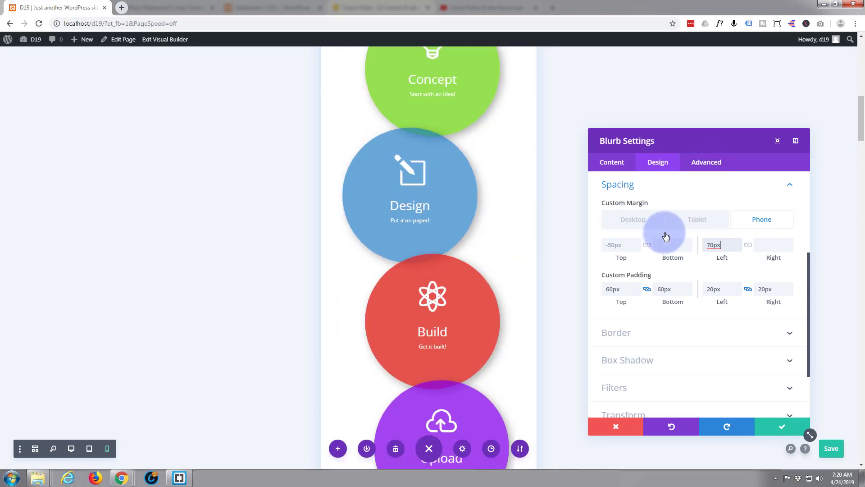
click(697, 219)
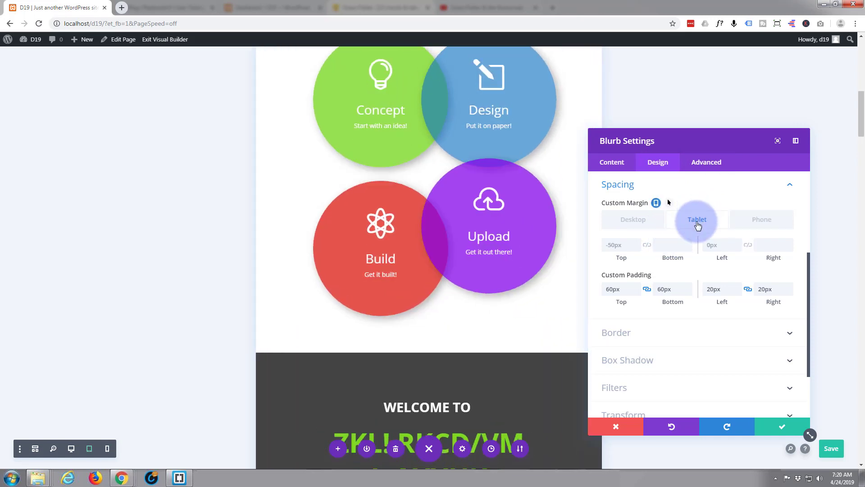
click(784, 431)
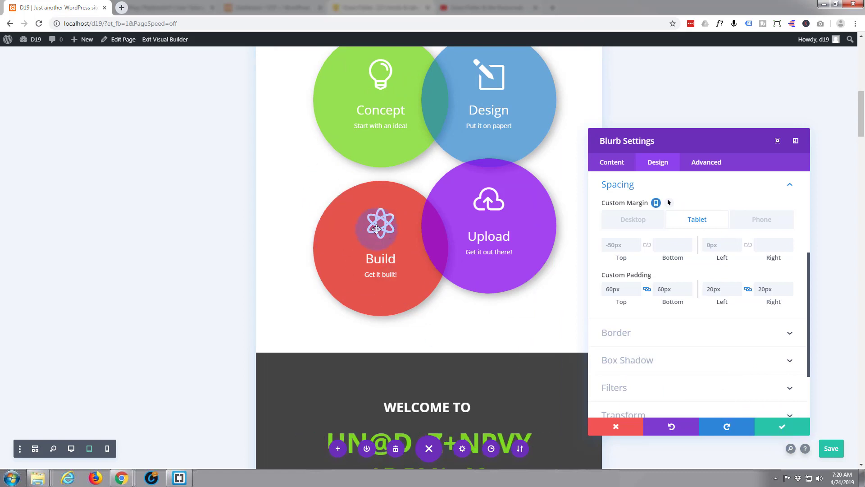
click(782, 427)
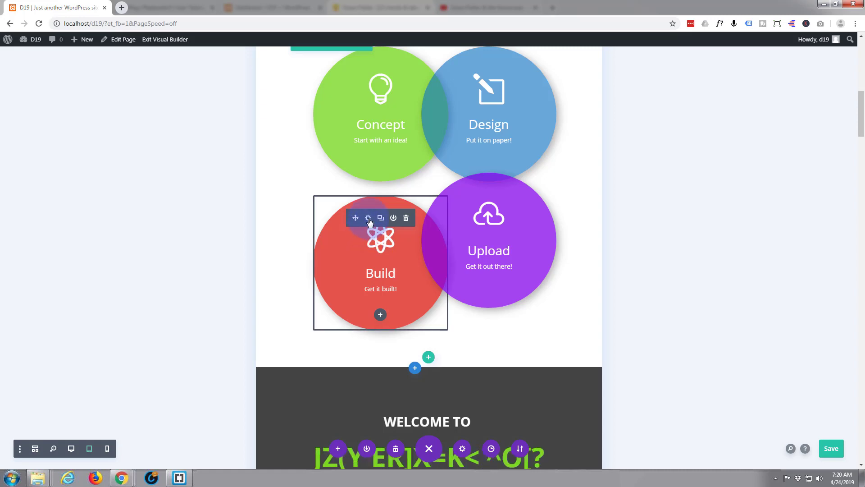
Set the Build blurb's tablet top margin to -50px in its custom margin settings
click(368, 218)
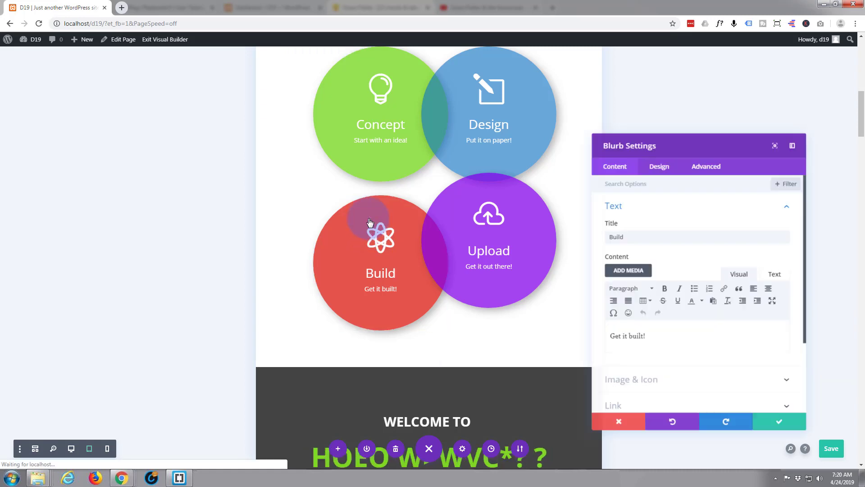
click(662, 162)
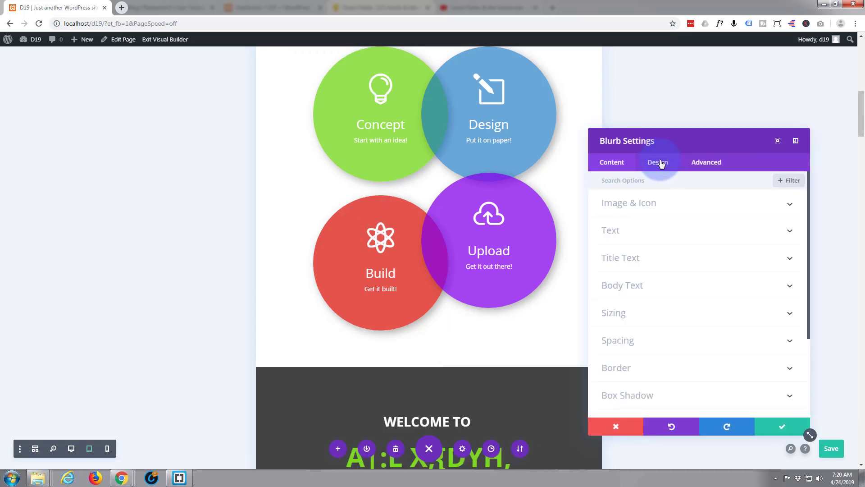
click(673, 339)
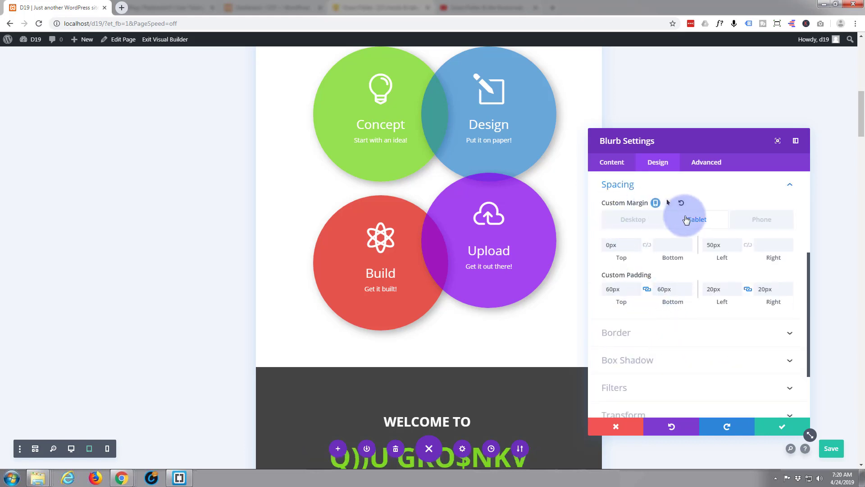
click(607, 245)
drag(607, 245, 621, 244)
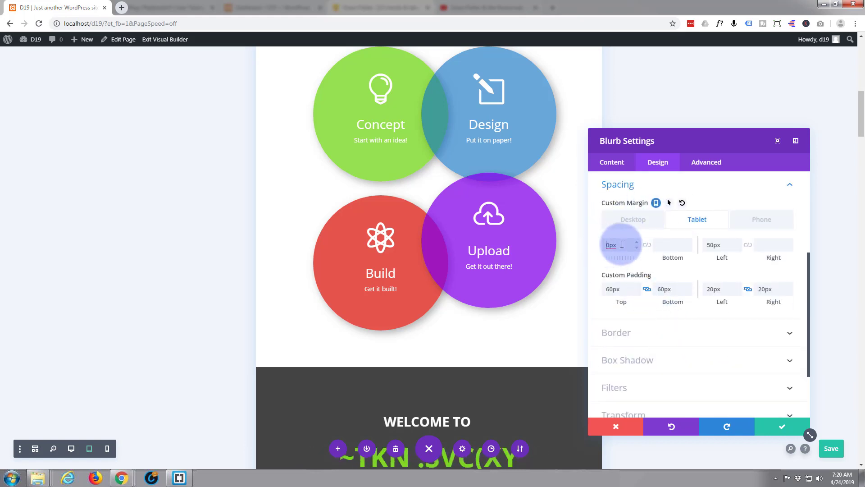
text(-50px)
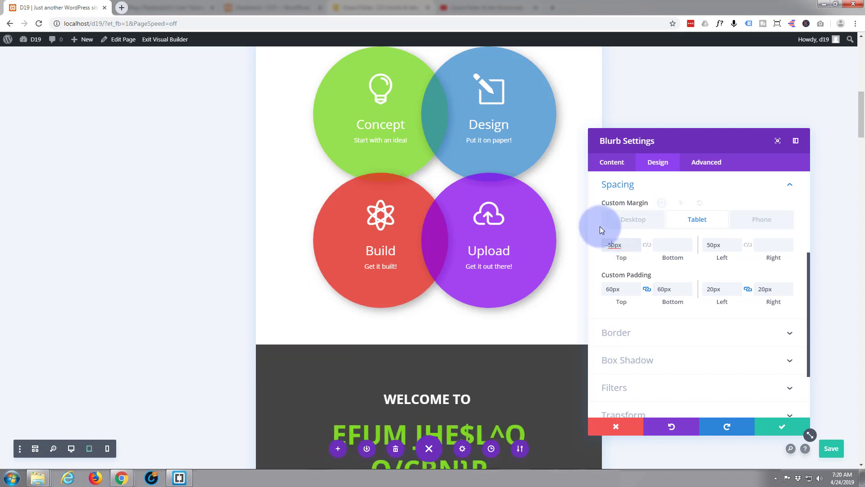
Check how the blurbs stack in the phone layout, and save the Build blurb's settings
click(766, 222)
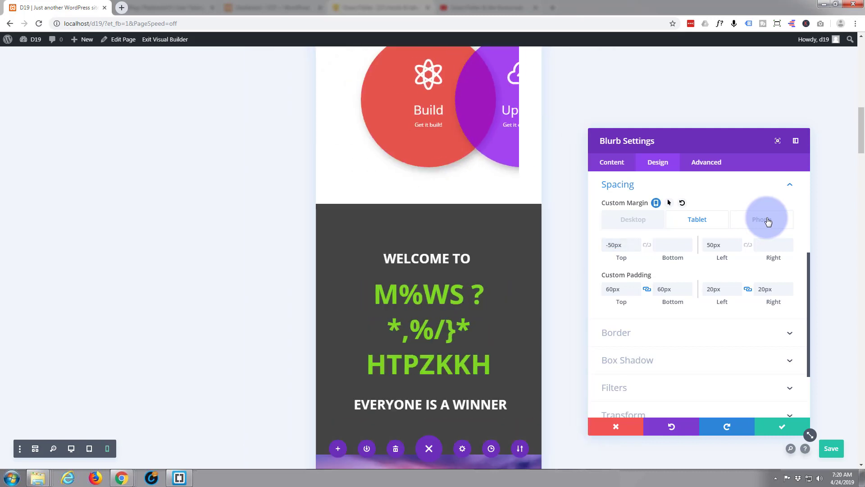
scroll(463, 221, up, 5)
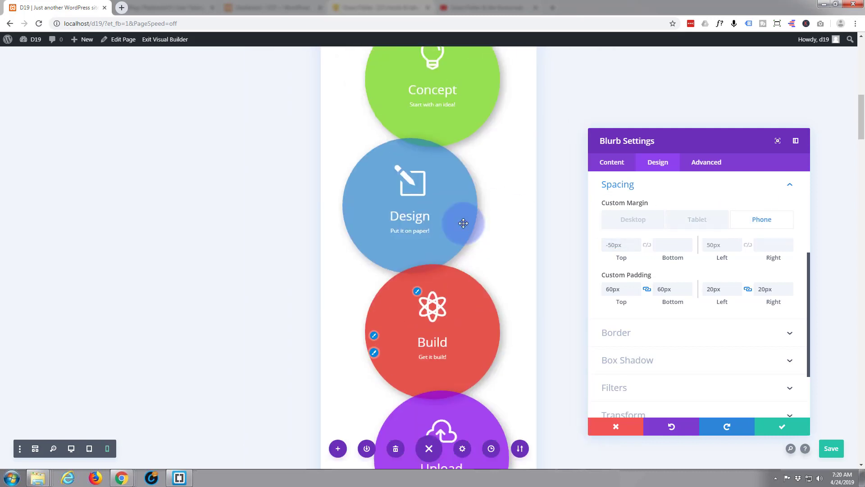
scroll(436, 148, down, 2)
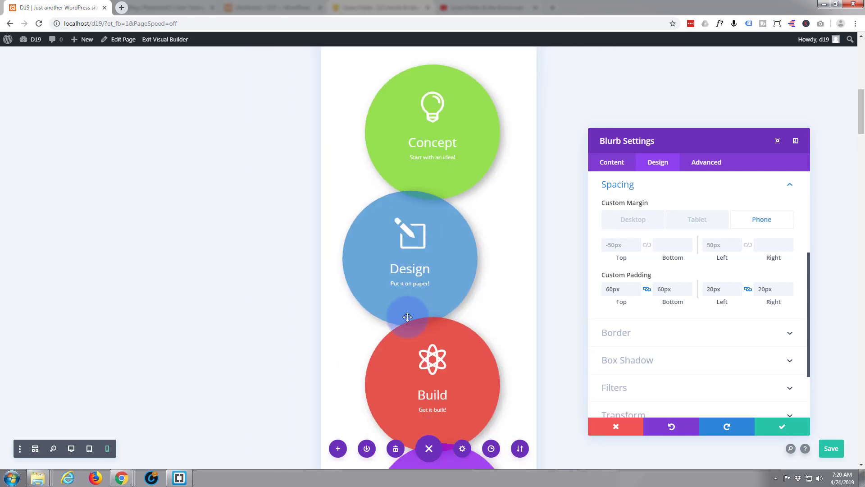
scroll(396, 311, down, 3)
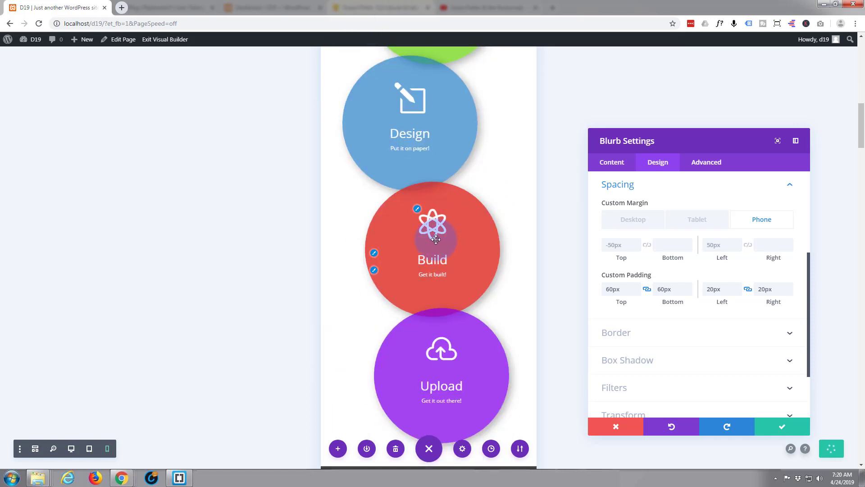
scroll(436, 239, up, 5)
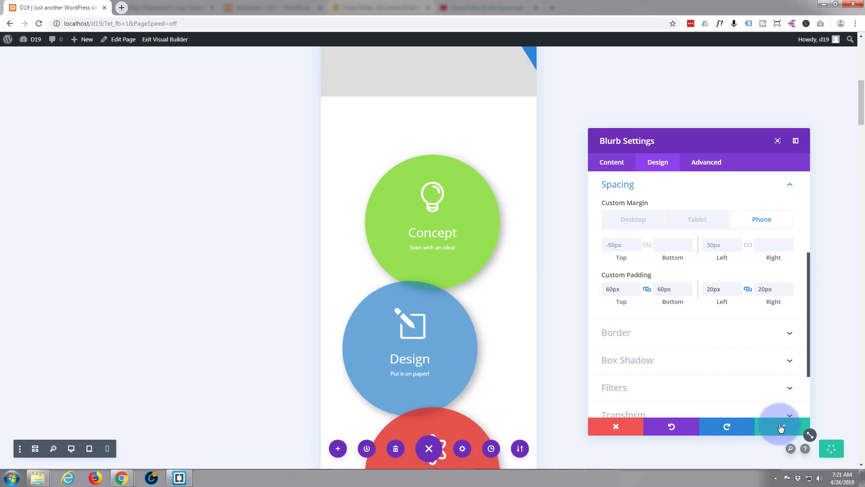
click(779, 427)
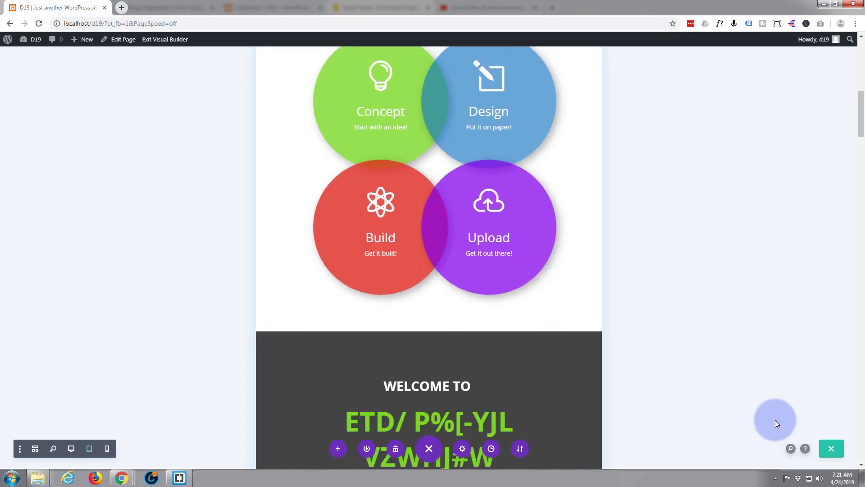
Return to the desktop layout and set the Upload blurb's desktop left margin to -100px so it overlaps the Build blurb
click(68, 449)
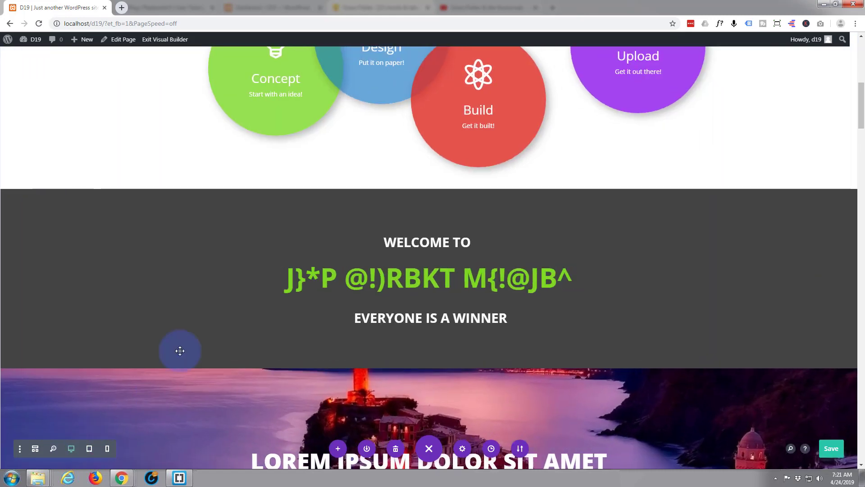
scroll(175, 311, up, 3)
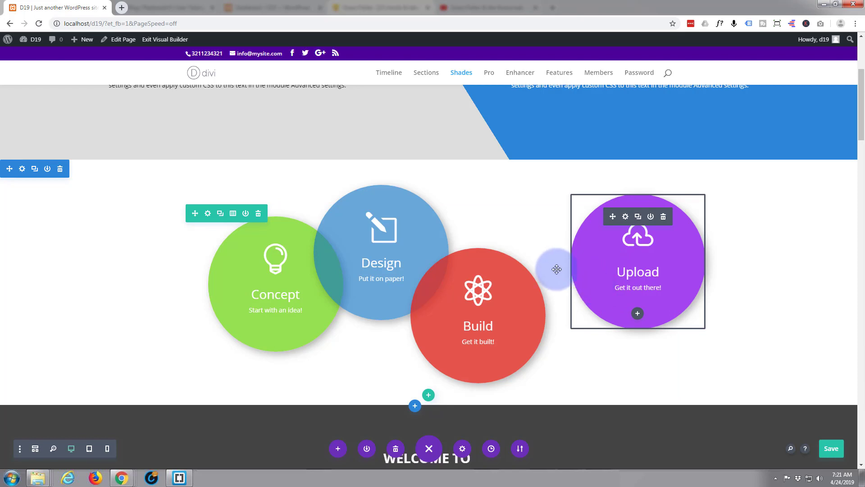
click(626, 218)
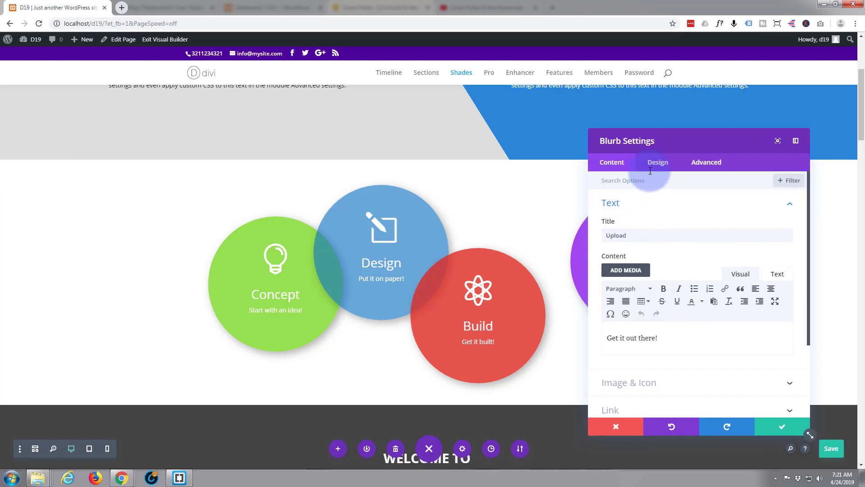
click(657, 163)
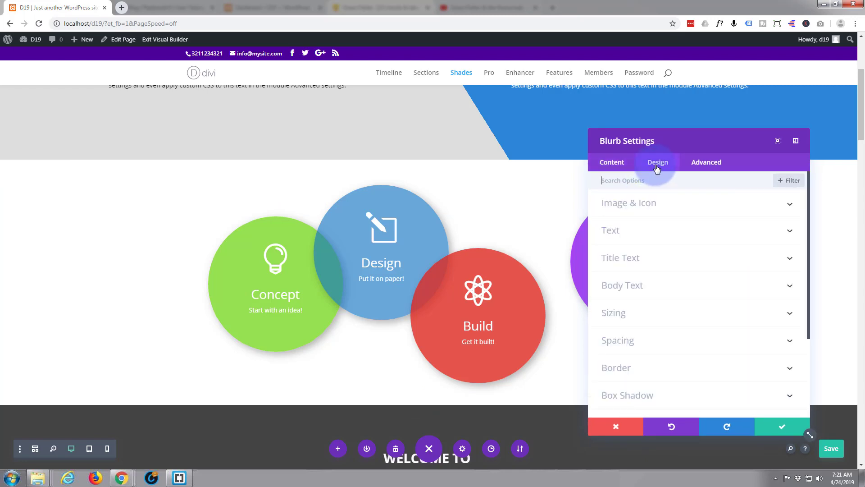
click(653, 342)
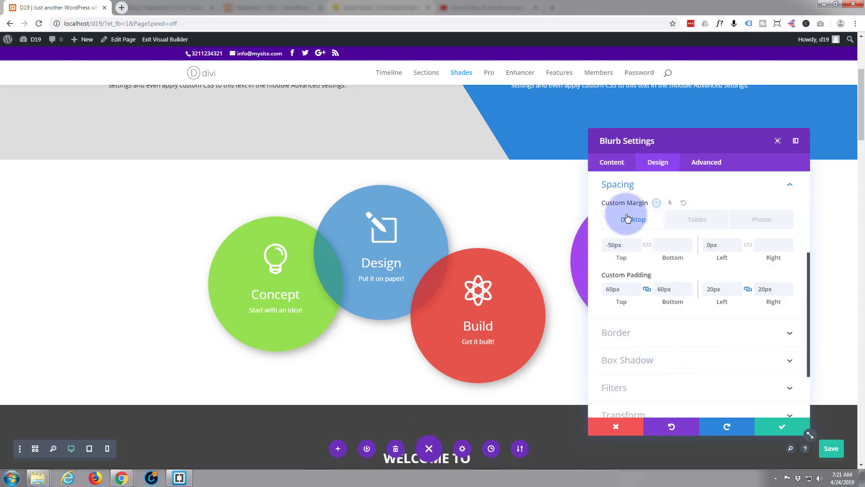
click(691, 223)
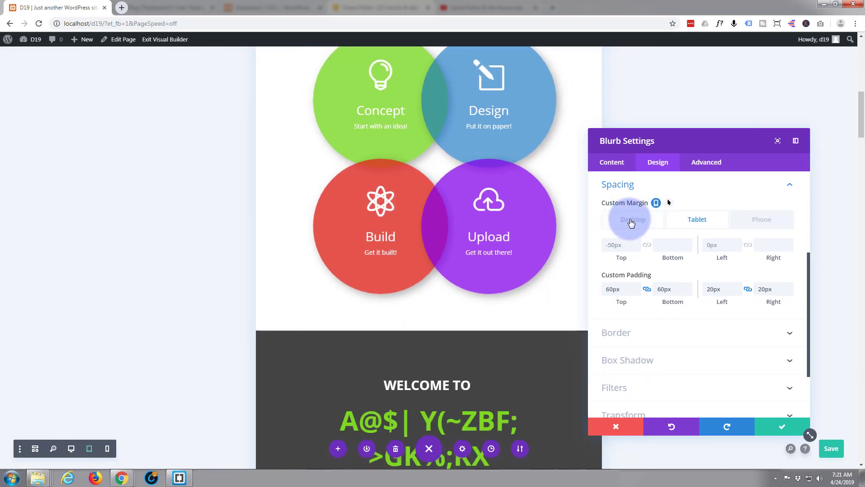
click(631, 221)
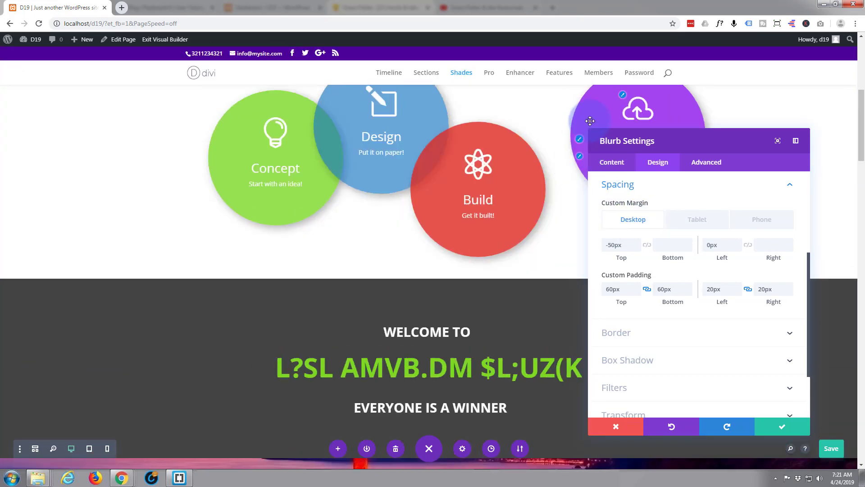
drag(623, 139, 121, 126)
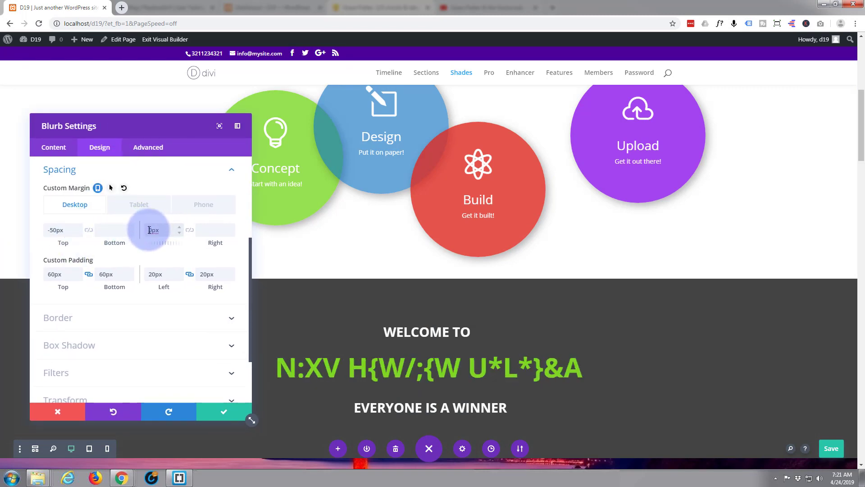
text(-10)
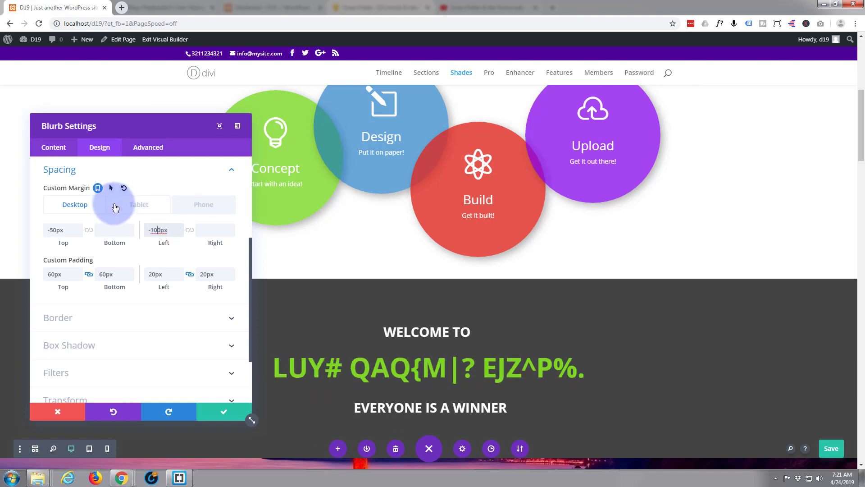
scroll(687, 201, up, 2)
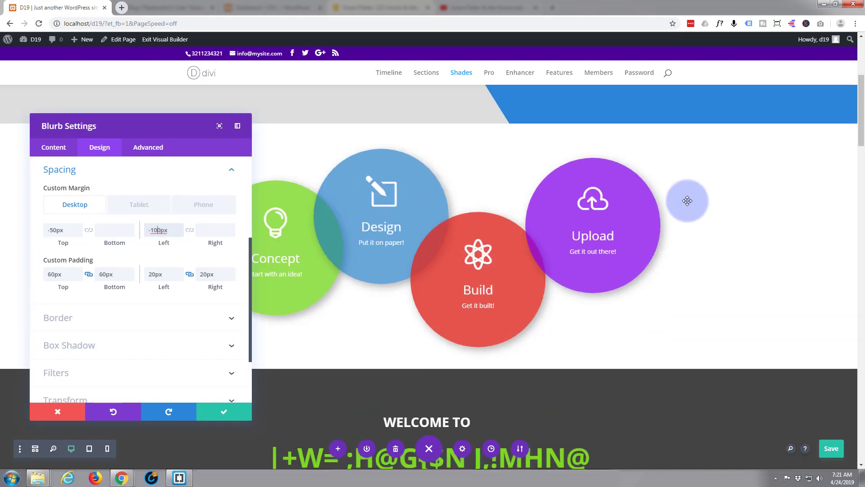
scroll(687, 201, down, 1)
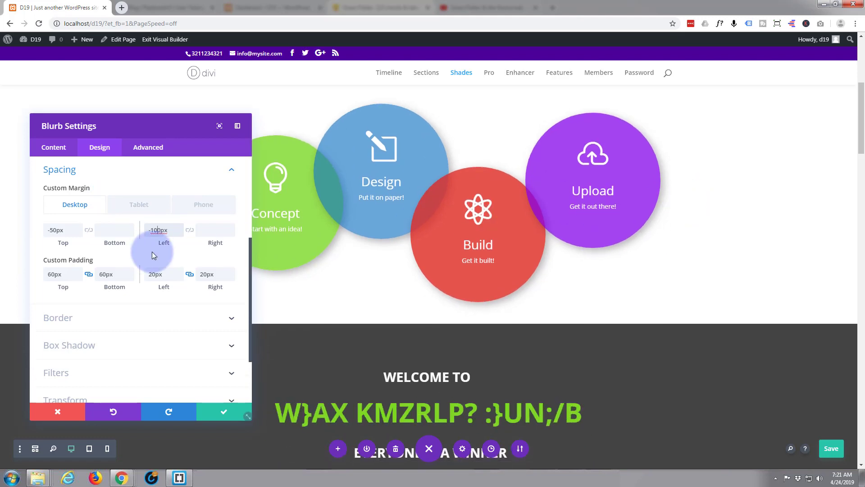
Set the Upload blurb's desktop top margin first to -70px, finally to -20px
click(67, 229)
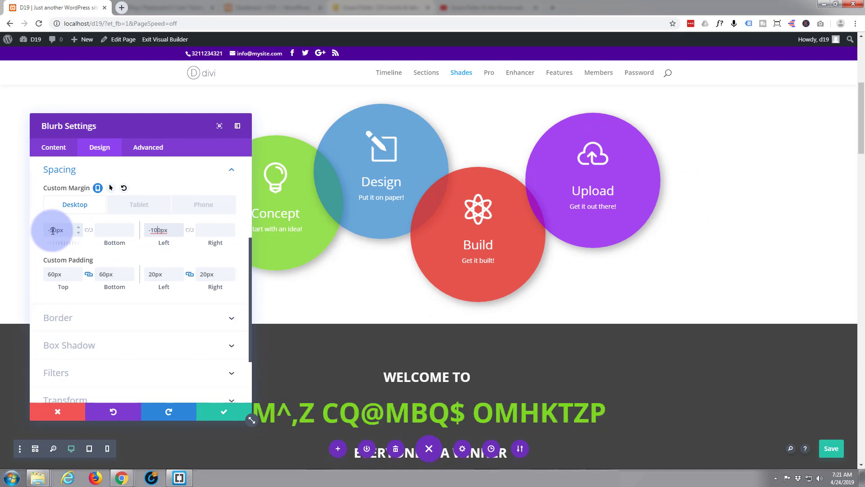
click(54, 230)
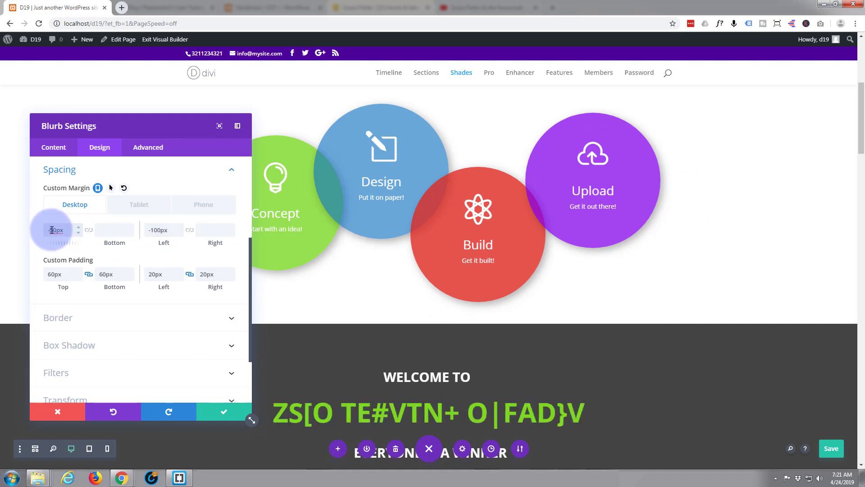
click(136, 222)
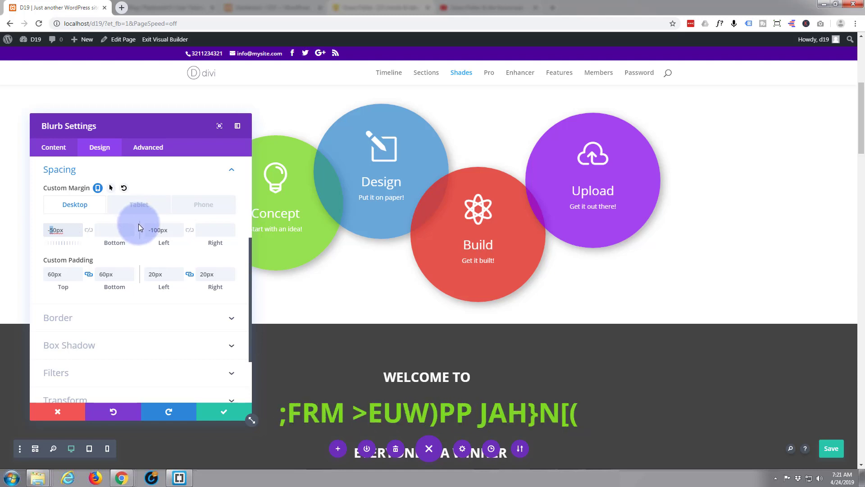
text(7)
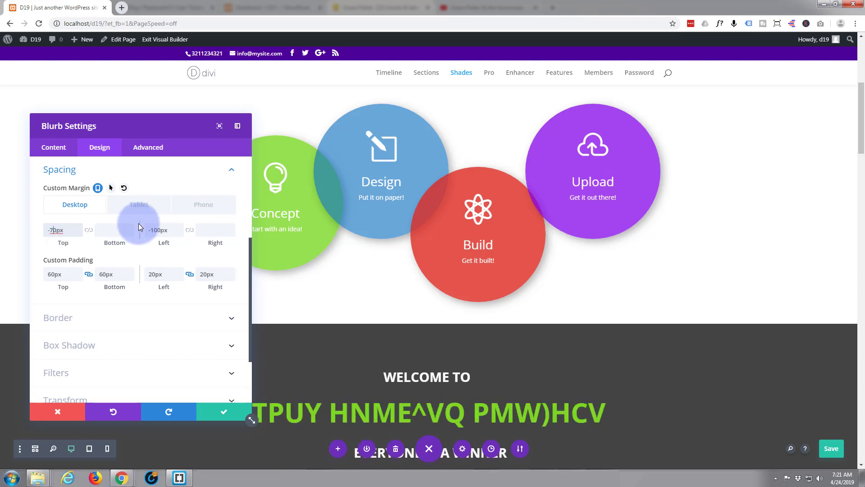
double_click(54, 230)
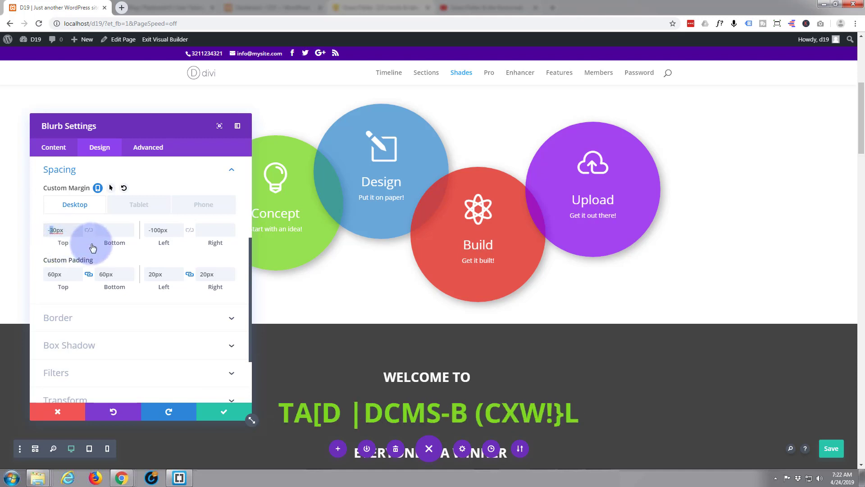
text(2)
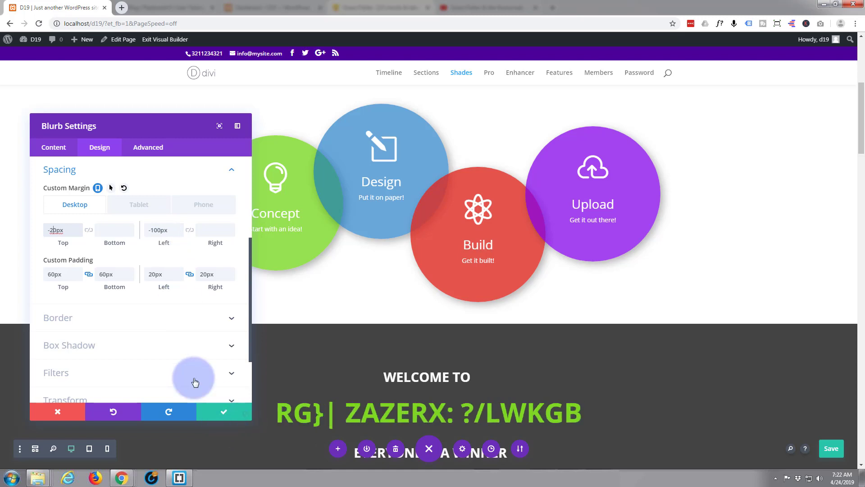
Set the Upload blurb's tablet custom margins to 0px left and -50px top
click(143, 204)
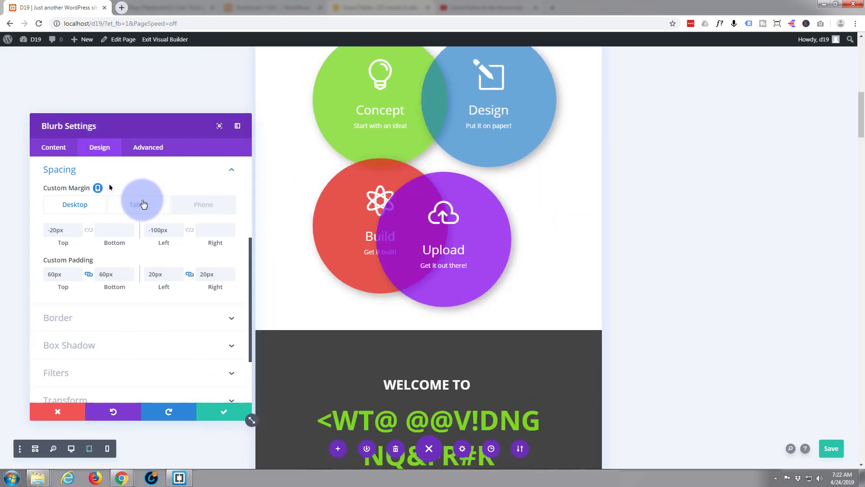
click(192, 239)
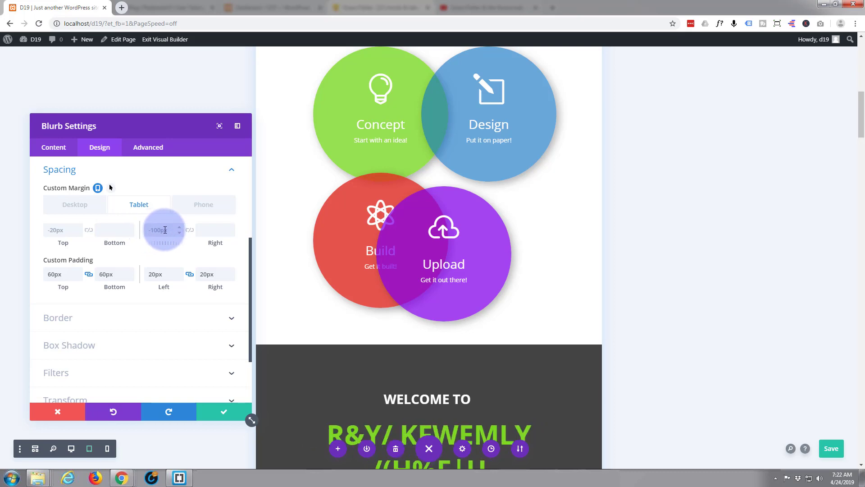
text(0px)
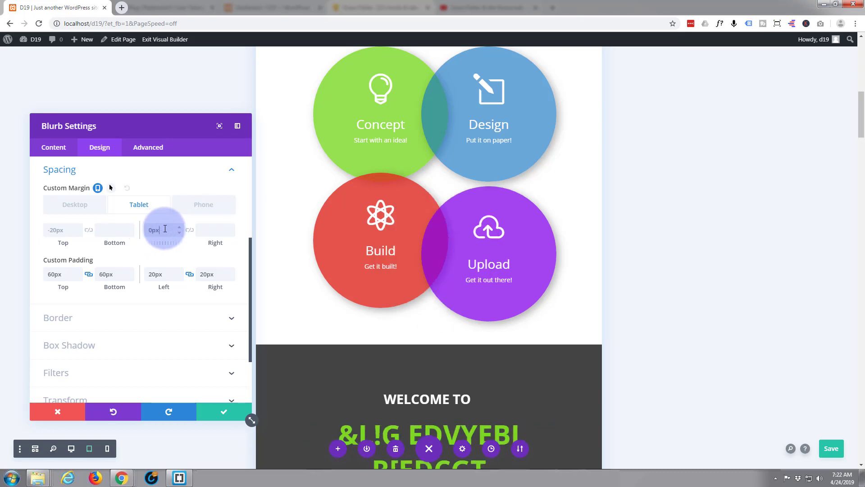
click(61, 230)
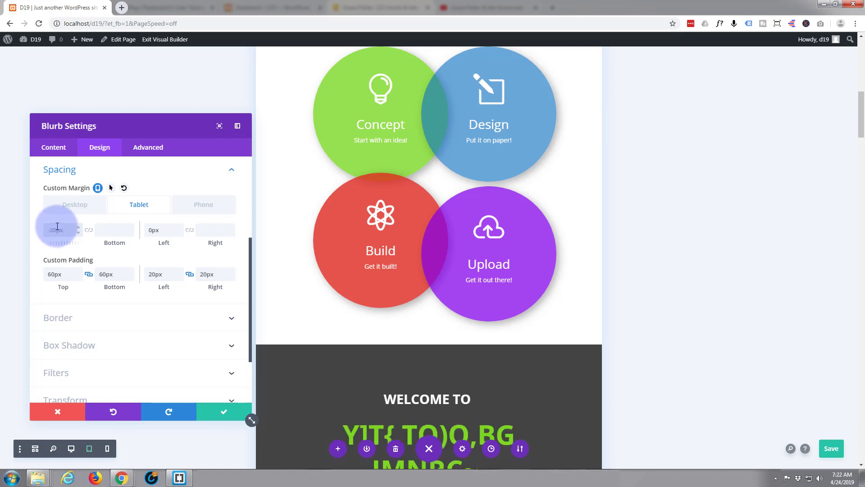
click(57, 226)
text(-50)
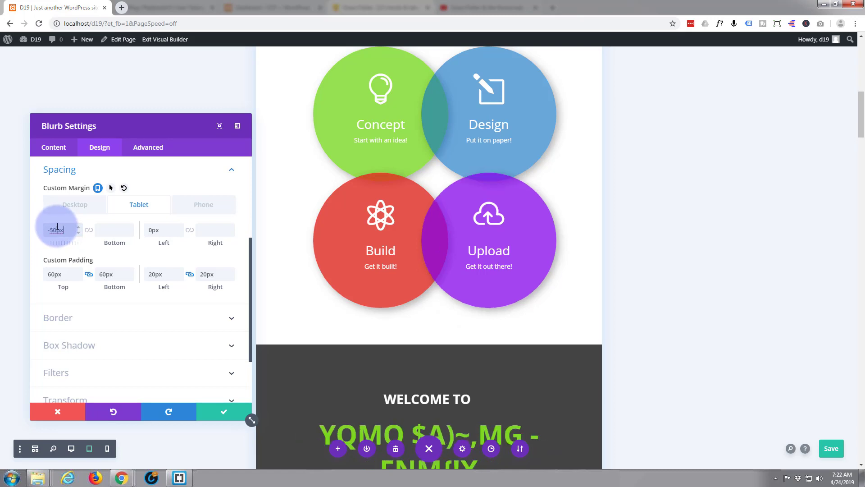
Check the Upload blurb's spacing and stacking in the phone and desktop layouts, and save its settings
click(203, 205)
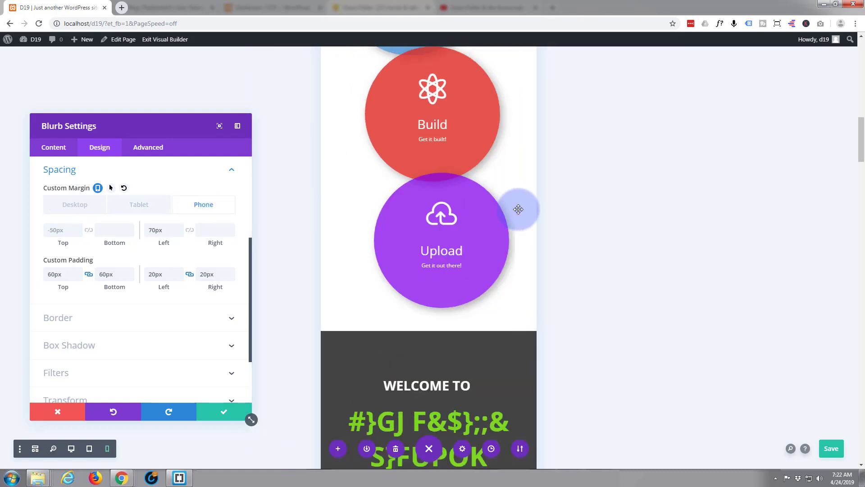
scroll(518, 210, up, 10)
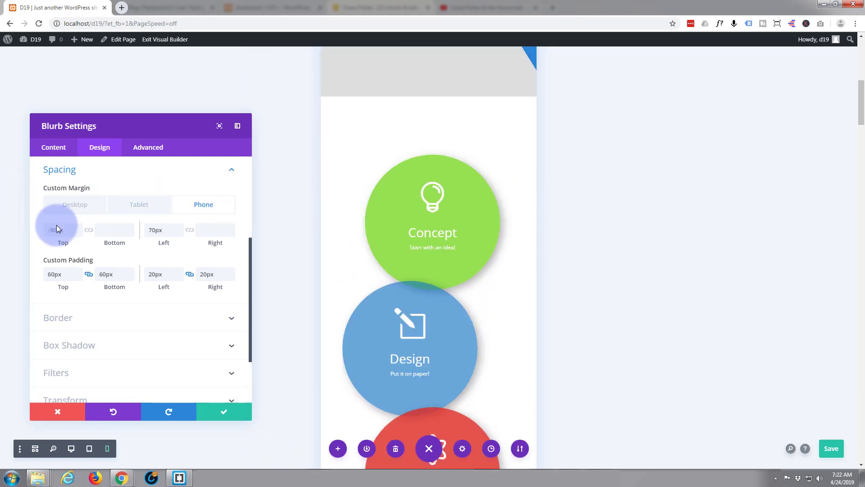
click(66, 206)
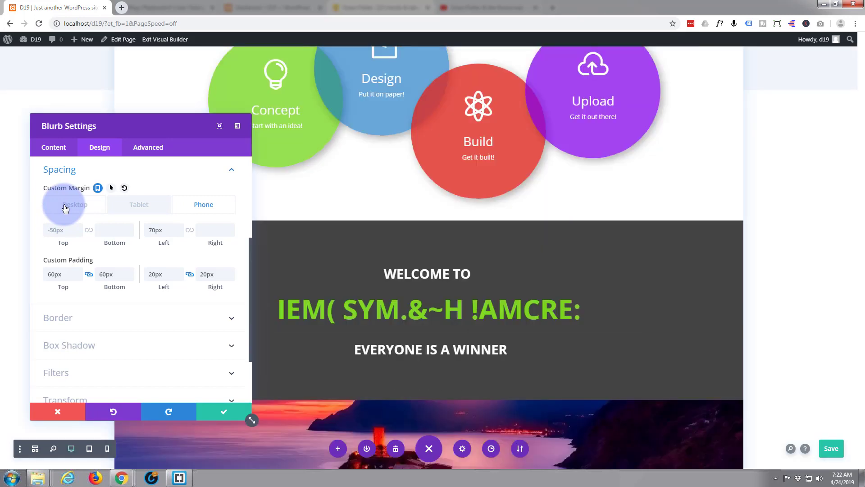
scroll(441, 324, up, 3)
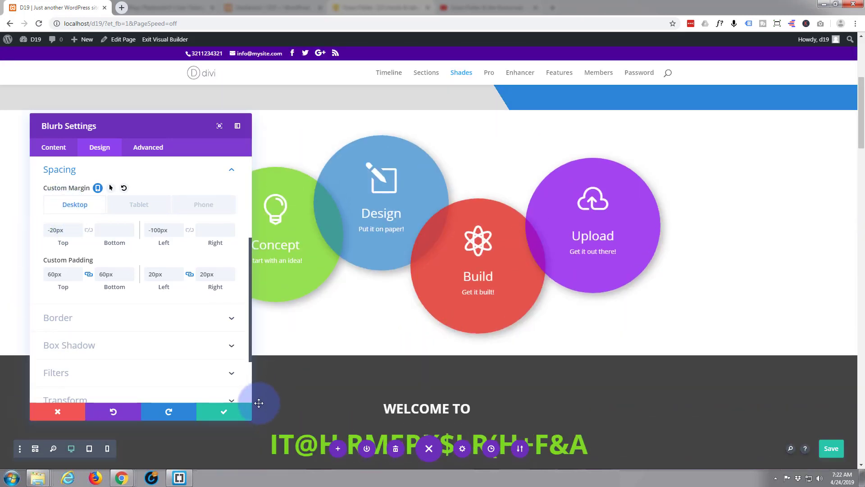
click(228, 412)
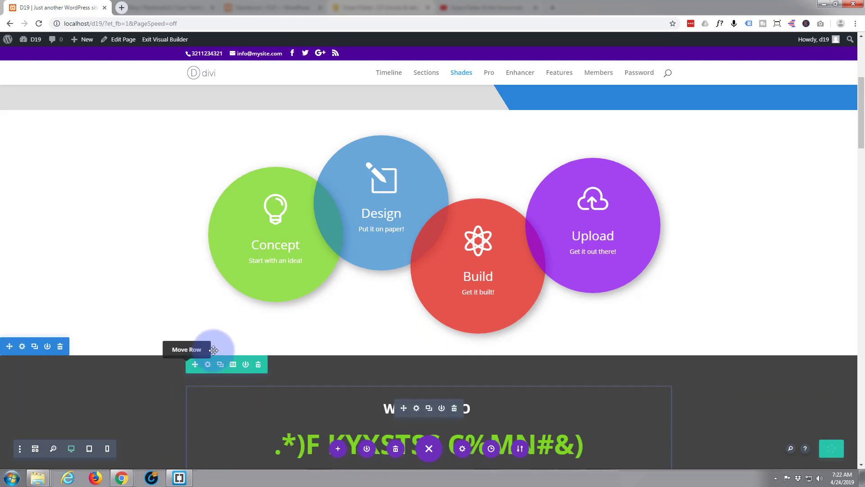
Save the page and exit the Visual Builder to view the four overlapping blurbs on the live page
click(428, 451)
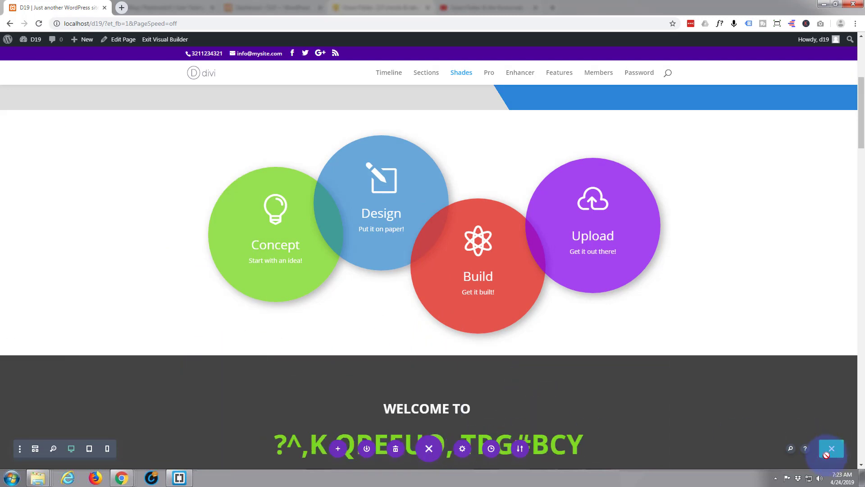
click(831, 449)
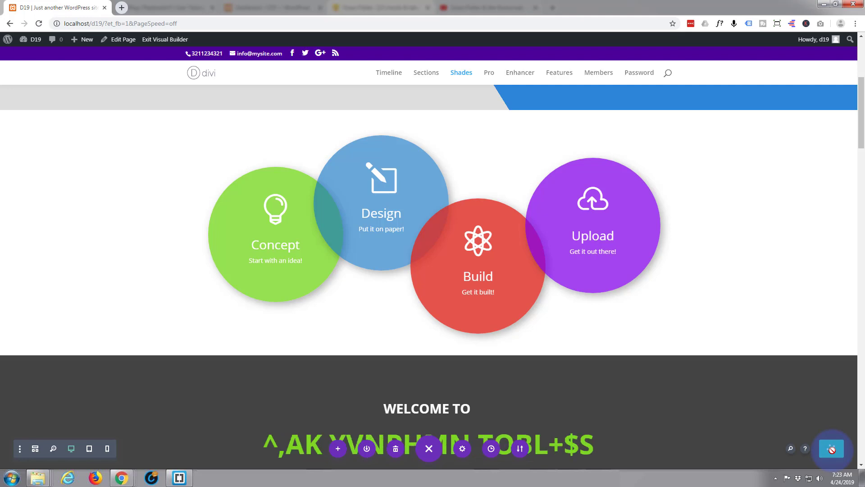
click(160, 40)
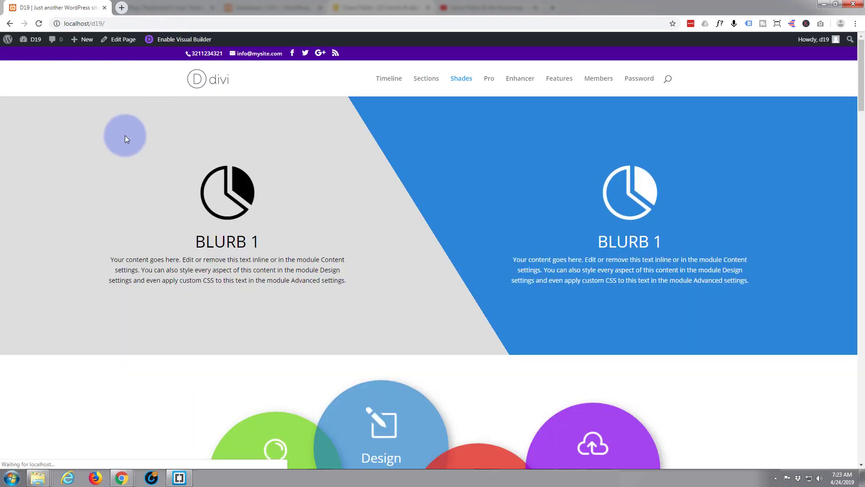
scroll(125, 135, down, 4)
scroll(125, 135, down, 2)
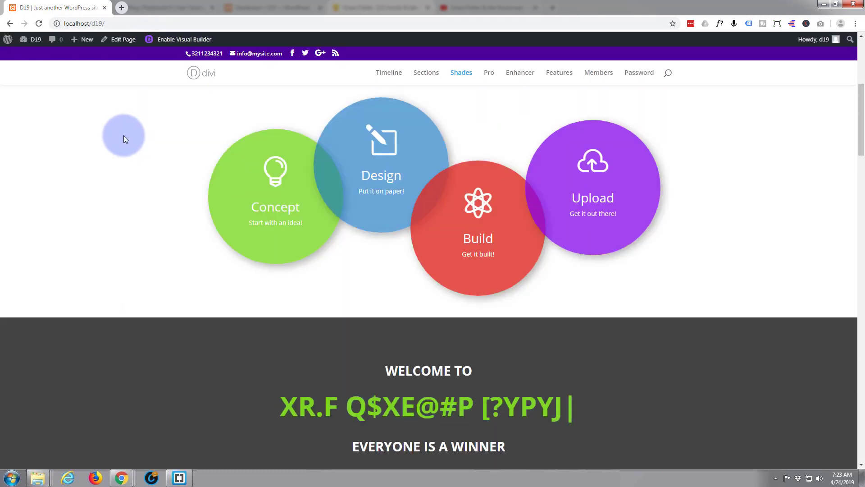